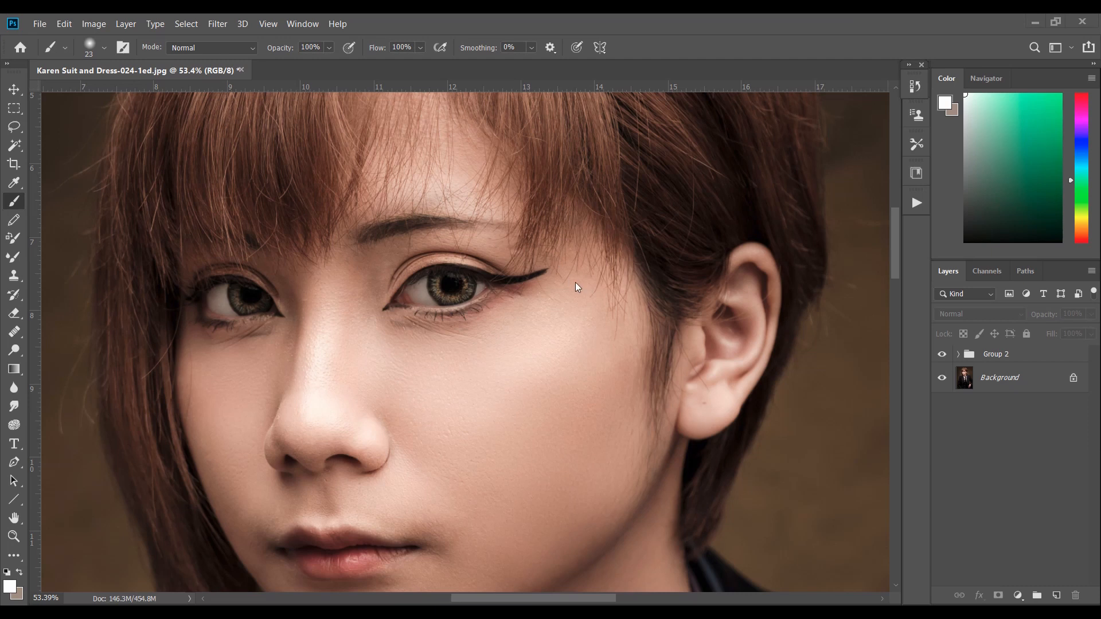
# Compare the portrait's eyes with and without the existing retouching by repeatedly switching Group 2's visibility off and on
pyautogui.scroll(-3, 578, 273)
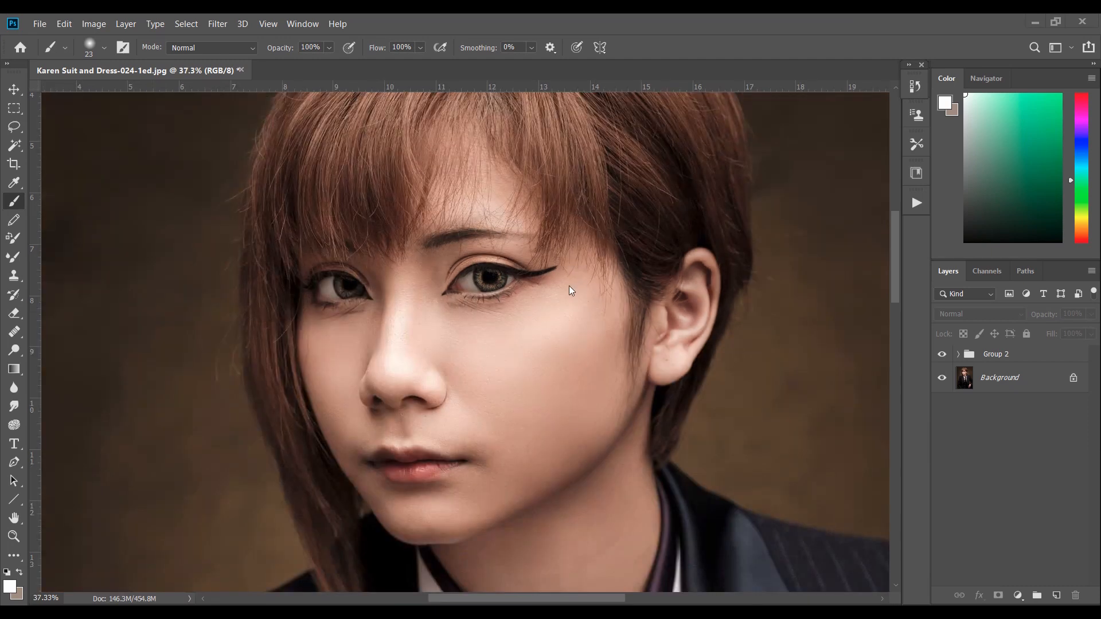
pyautogui.scroll(-3, 573, 270)
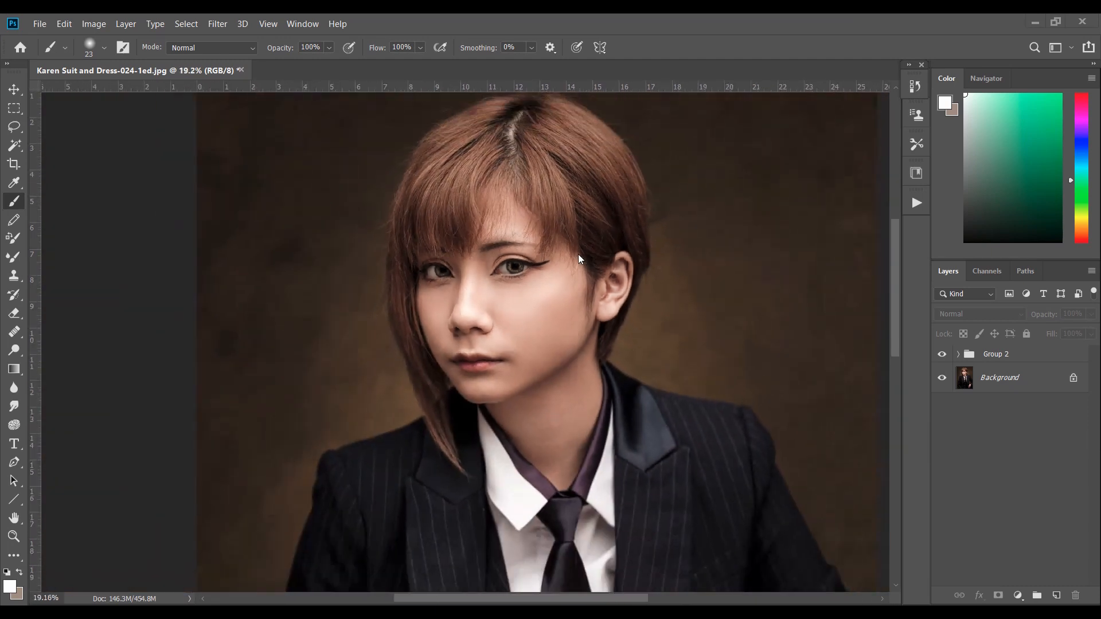
pyautogui.scroll(-2, 578, 253)
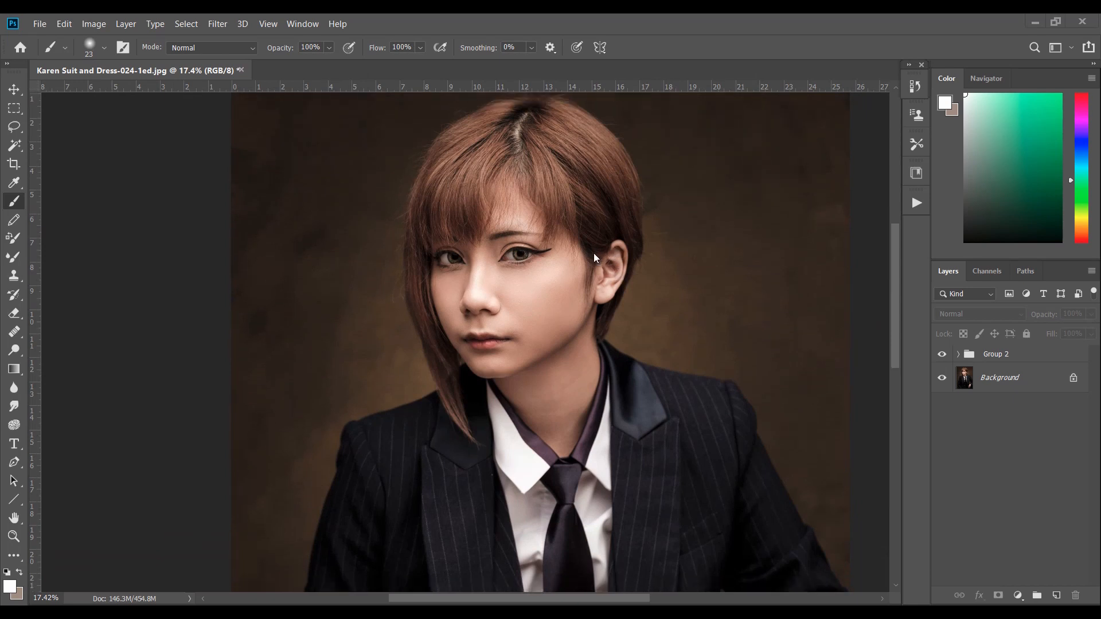
pyautogui.scroll(2, 611, 187)
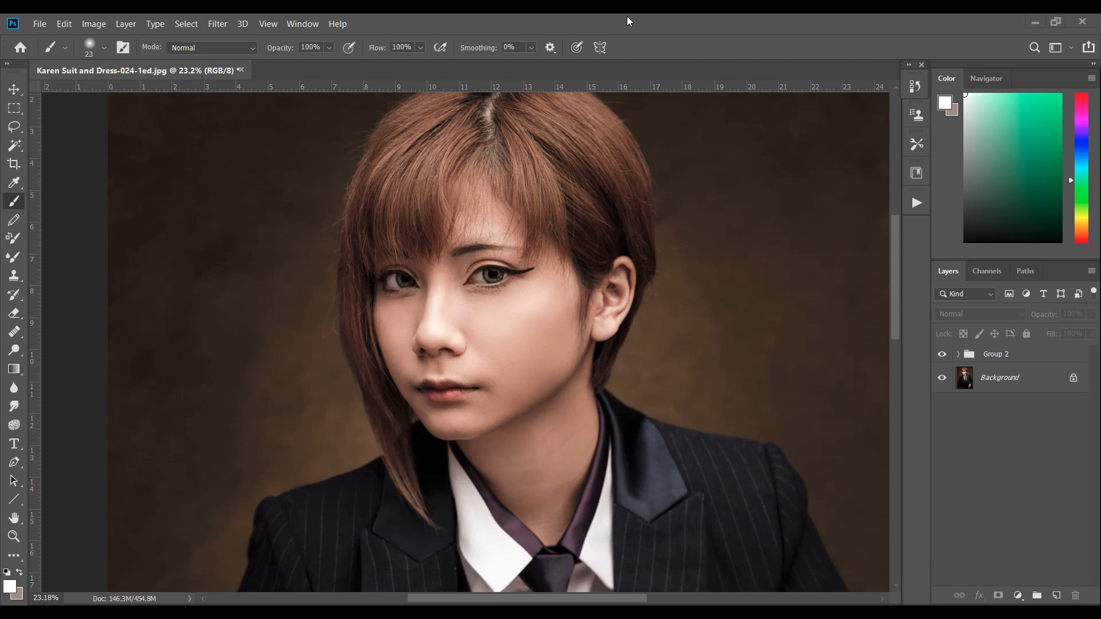
pyautogui.scroll(3, 685, 187)
pyautogui.scroll(1, 431, 267)
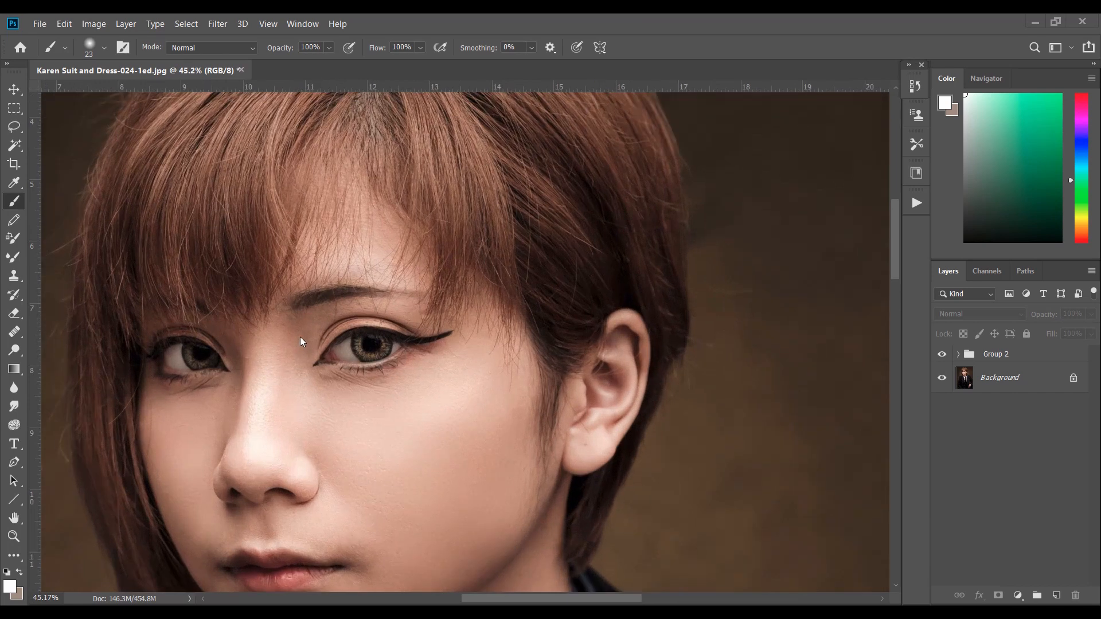
pyautogui.scroll(-1, 371, 288)
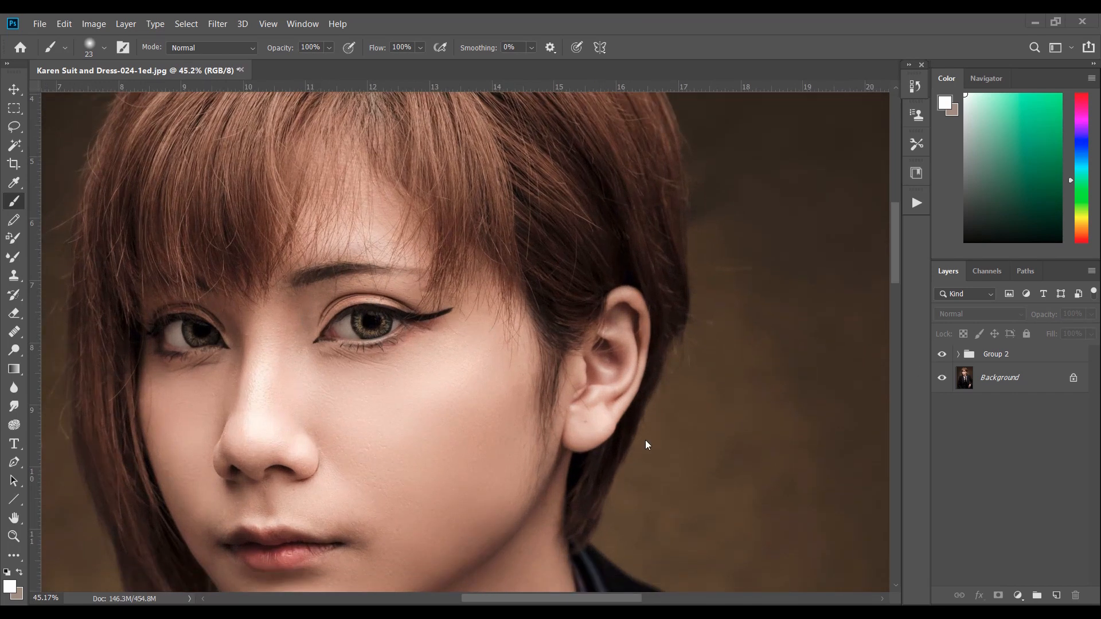
pyautogui.click(943, 356)
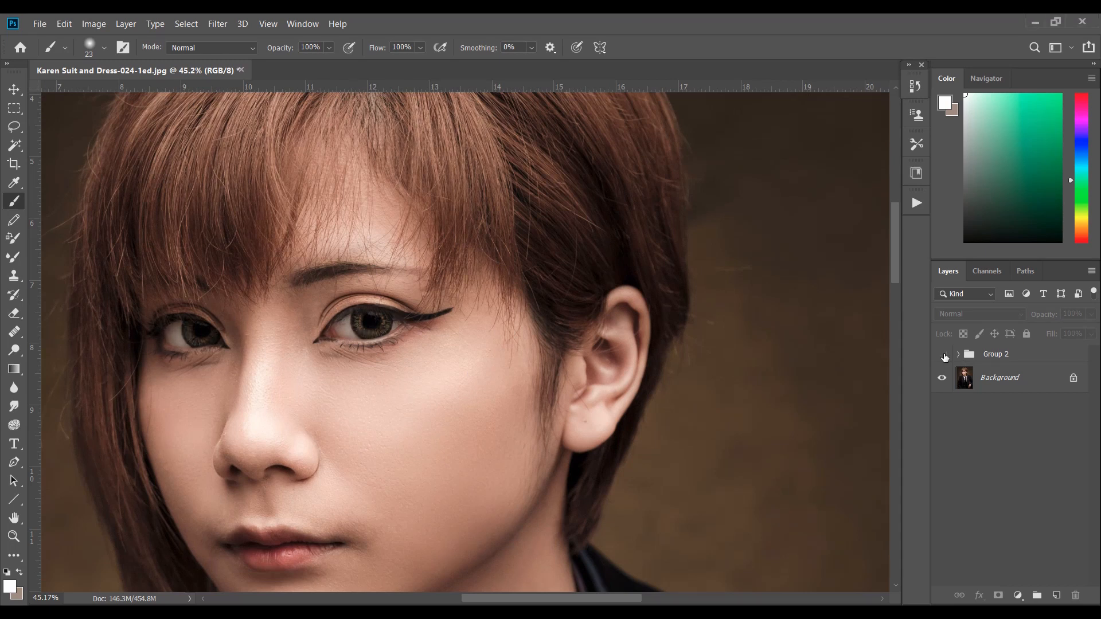
pyautogui.click(943, 356)
pyautogui.click(943, 356)
pyautogui.click(943, 355)
pyautogui.click(944, 356)
pyautogui.click(943, 355)
pyautogui.click(944, 355)
pyautogui.click(943, 355)
pyautogui.click(943, 356)
pyautogui.moveTo(597, 602); pyautogui.dragTo(582, 600)
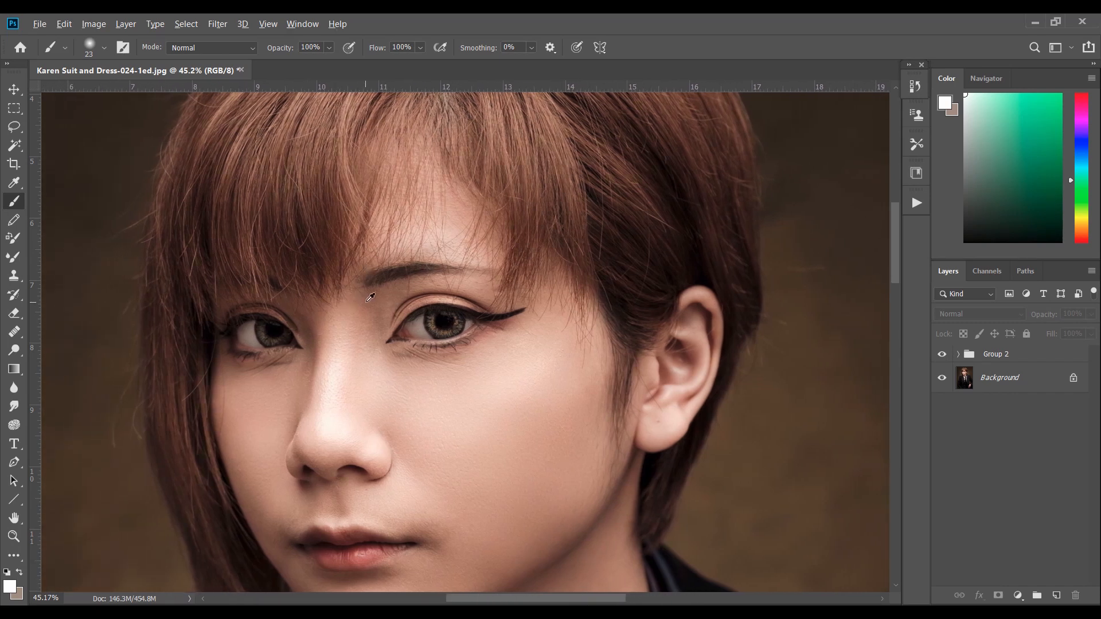
pyautogui.scroll(2, 370, 295)
pyautogui.click(941, 353)
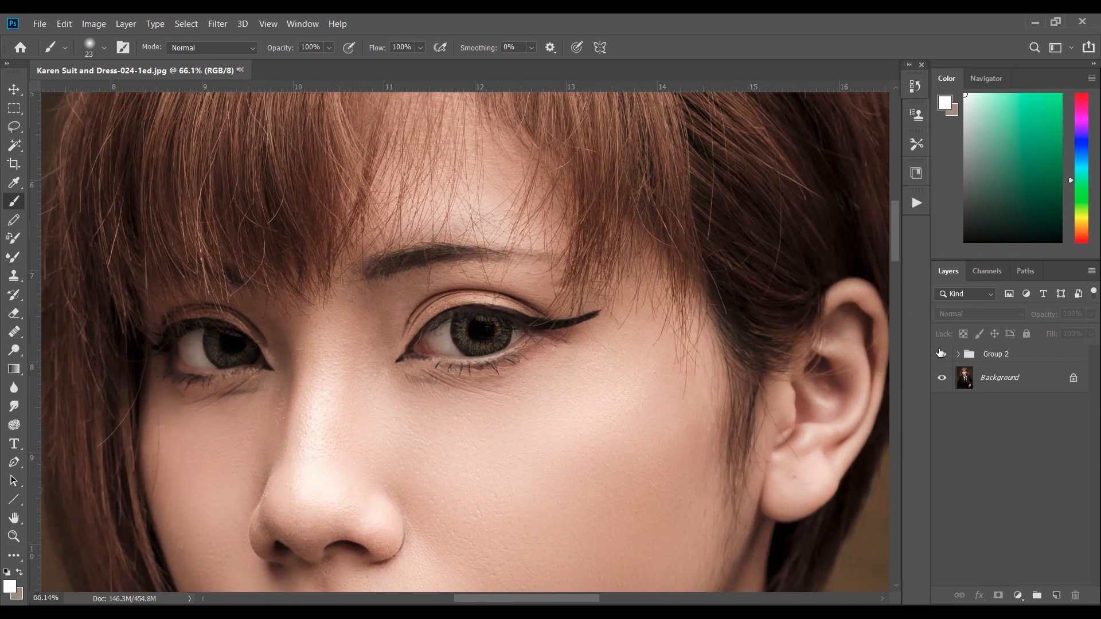
pyautogui.click(941, 353)
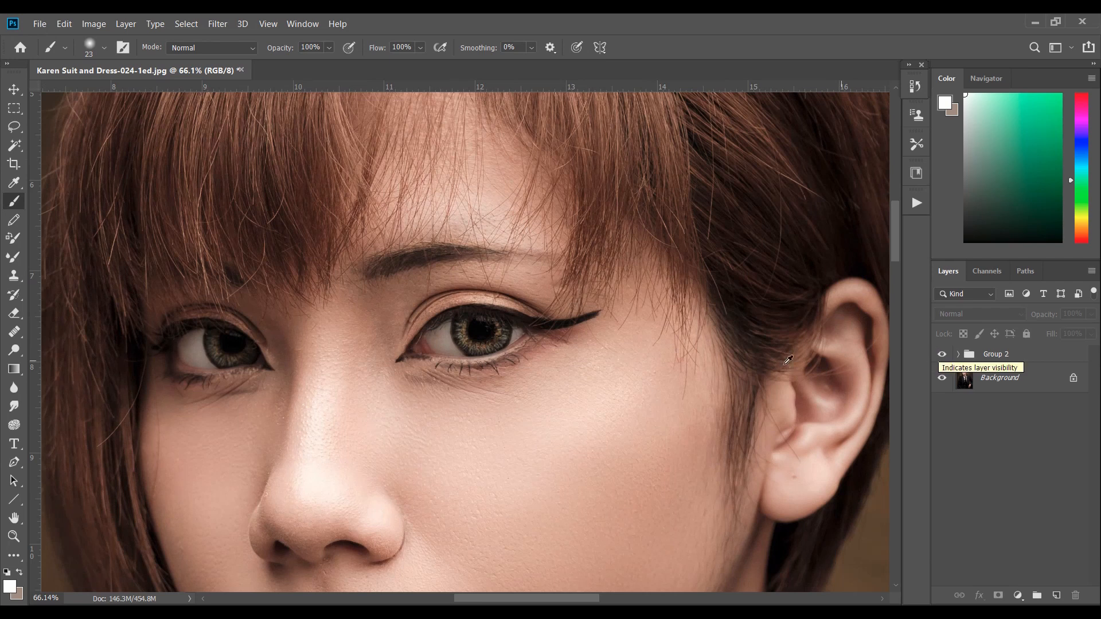
# Hide Group 2 and add a new empty layer named Heal above it
pyautogui.scroll(-3, 786, 360)
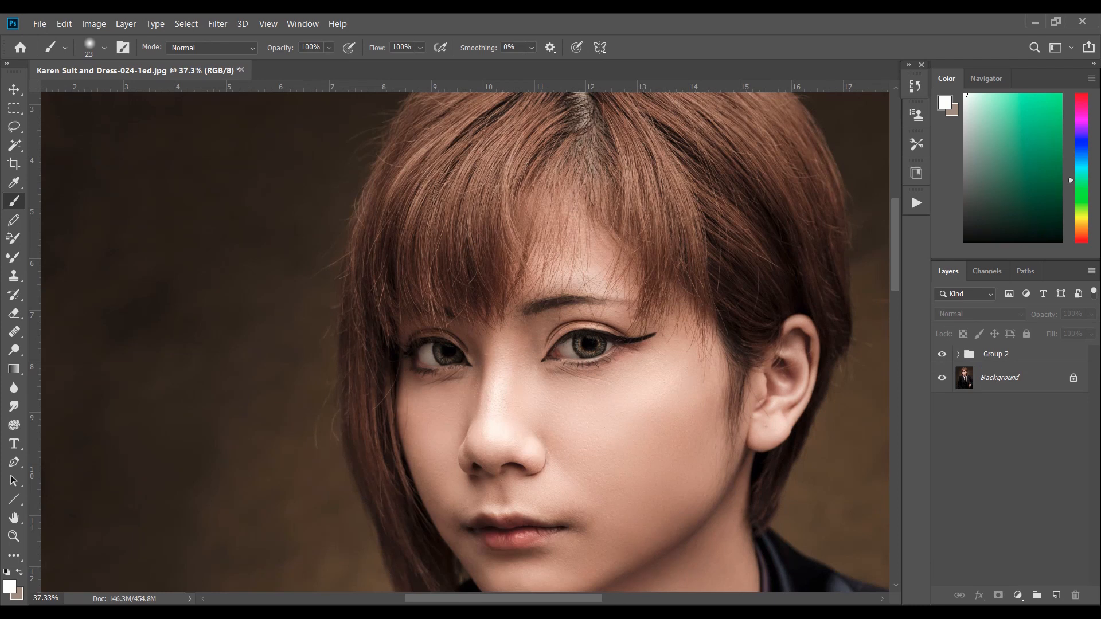
pyautogui.hscroll(2, 904, 445)
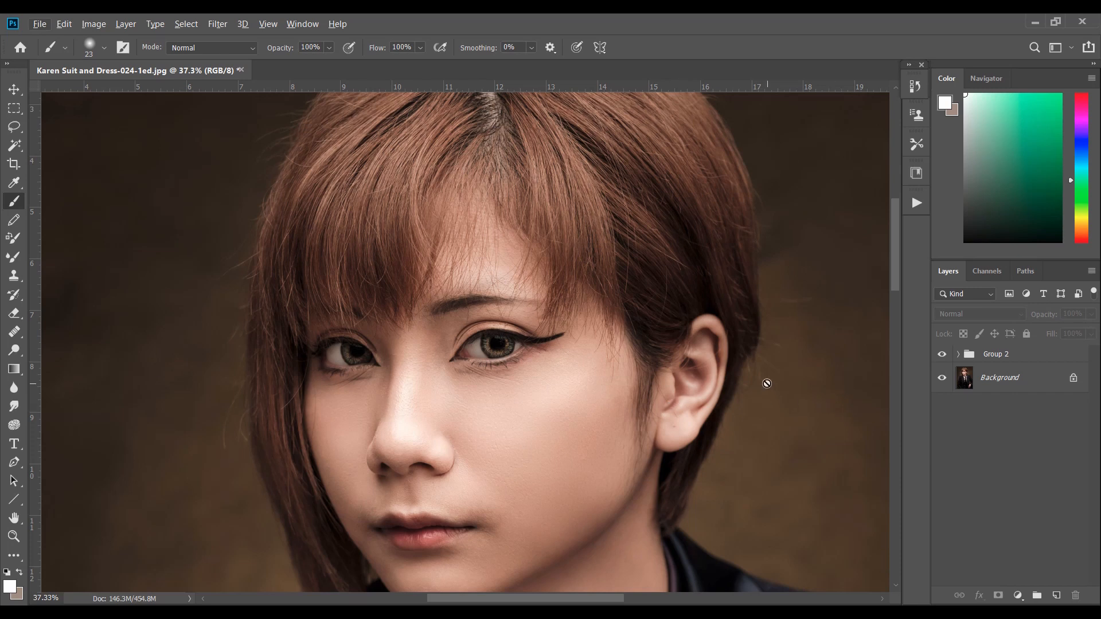
pyautogui.scroll(4, 668, 382)
pyautogui.scroll(2, 156, 352)
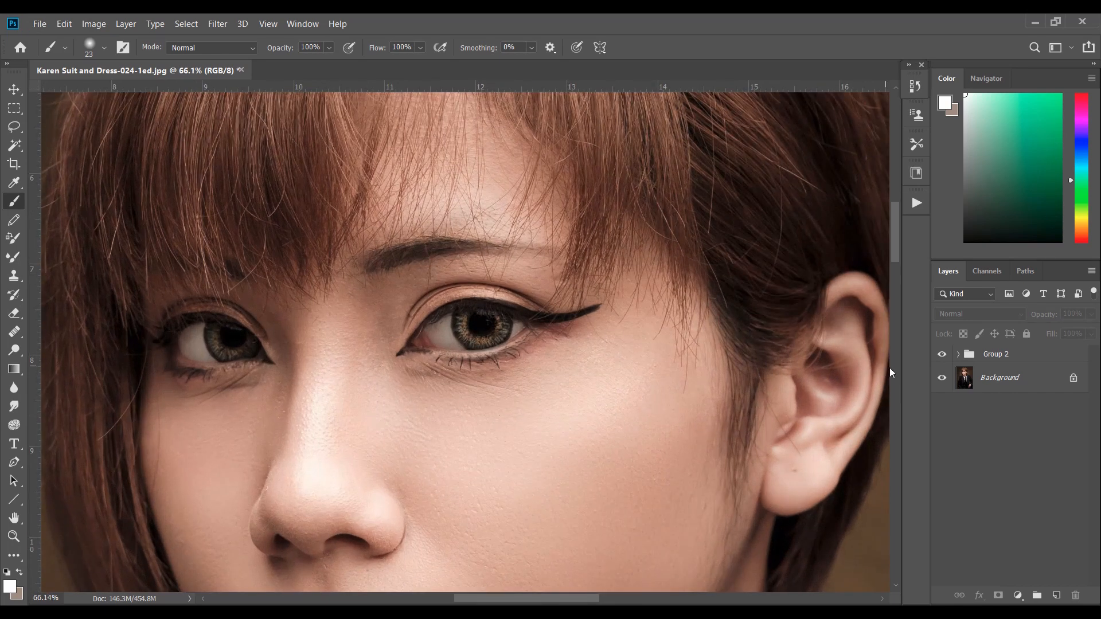
pyautogui.click(942, 354)
pyautogui.scroll(3, 212, 347)
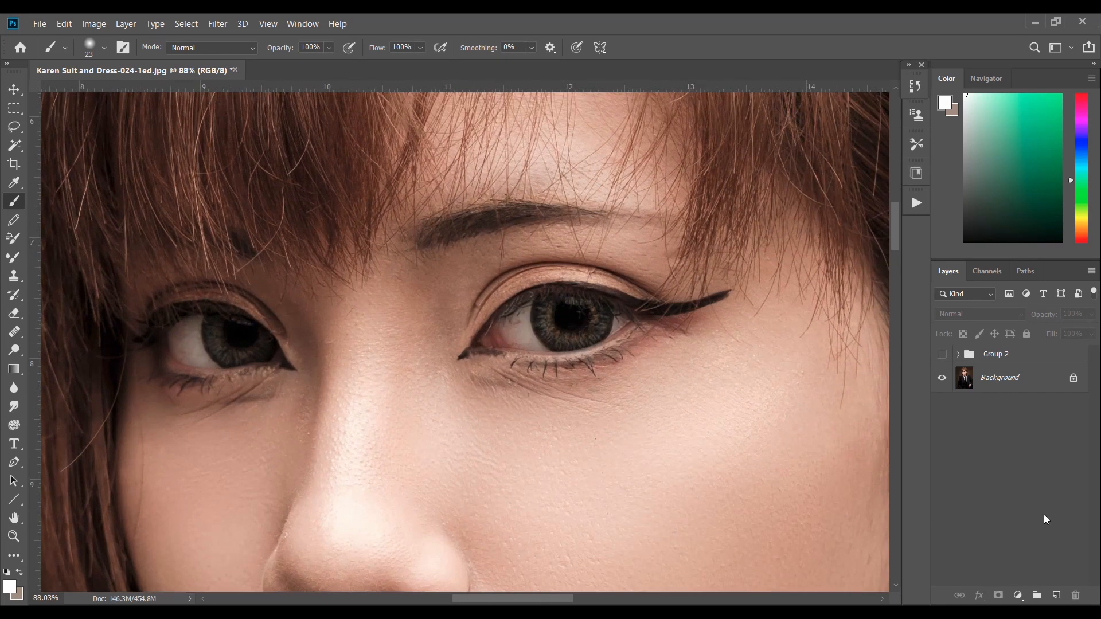
pyautogui.click(1055, 597)
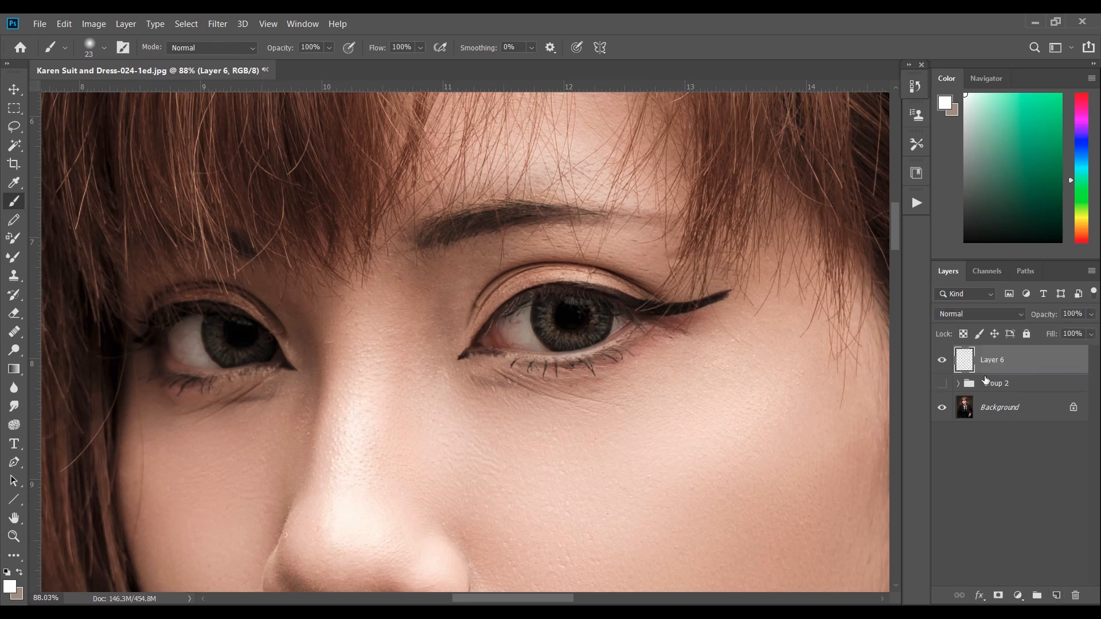
pyautogui.doubleClick(992, 360)
pyautogui.write('Heal')
pyautogui.press('Return')
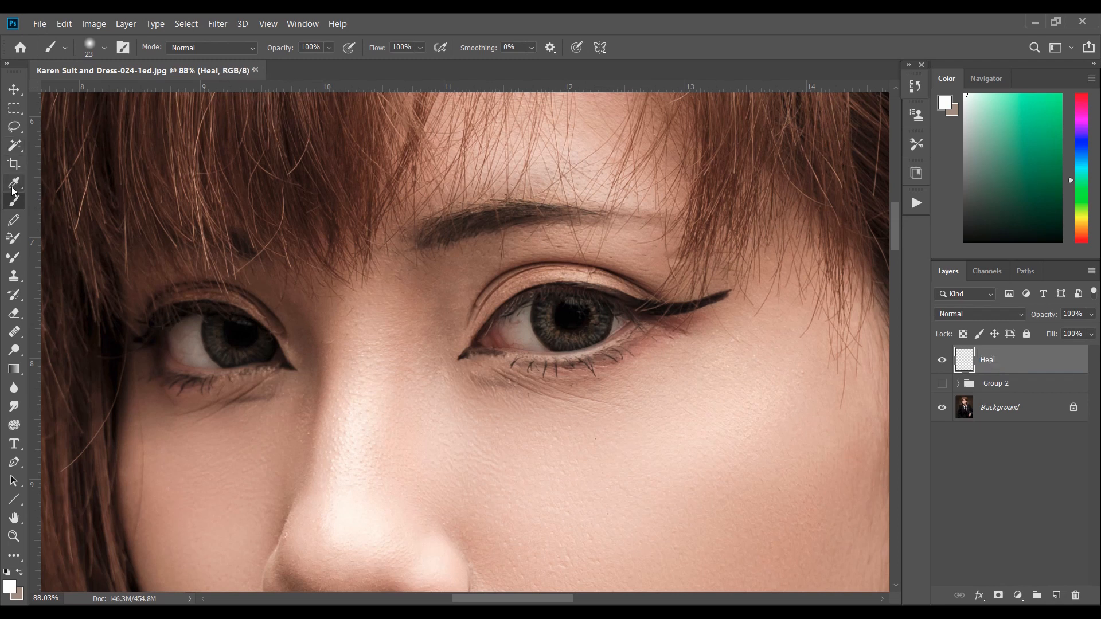
# Retouch the blemishes in the white of the uncovered eye with the Healing Brush, sampling clean areas close by
pyautogui.click(11, 335)
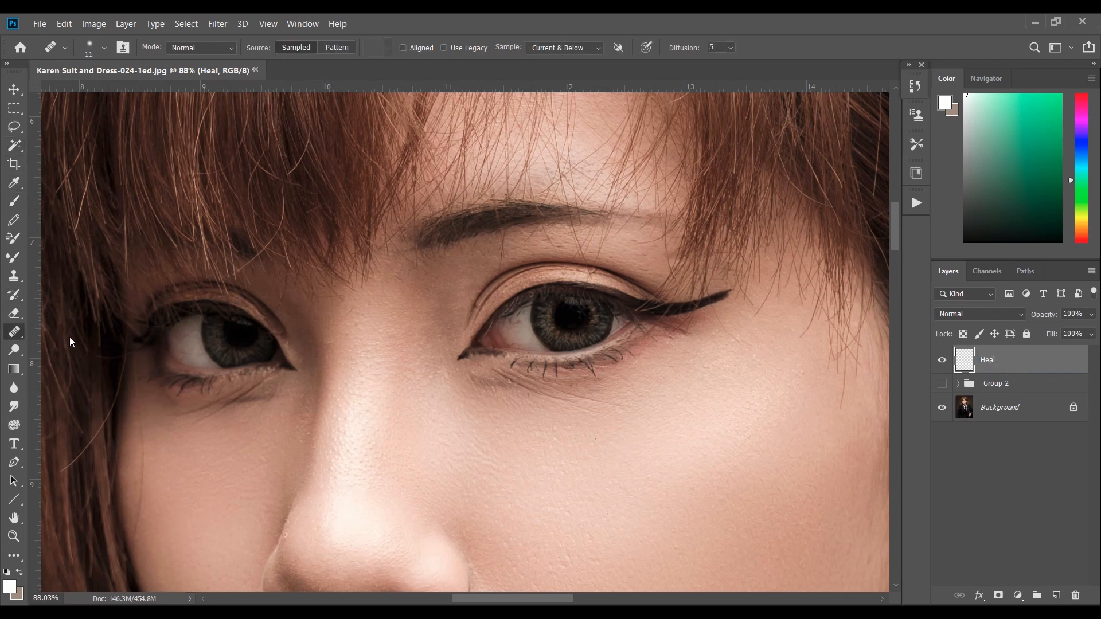
pyautogui.scroll(2, 430, 335)
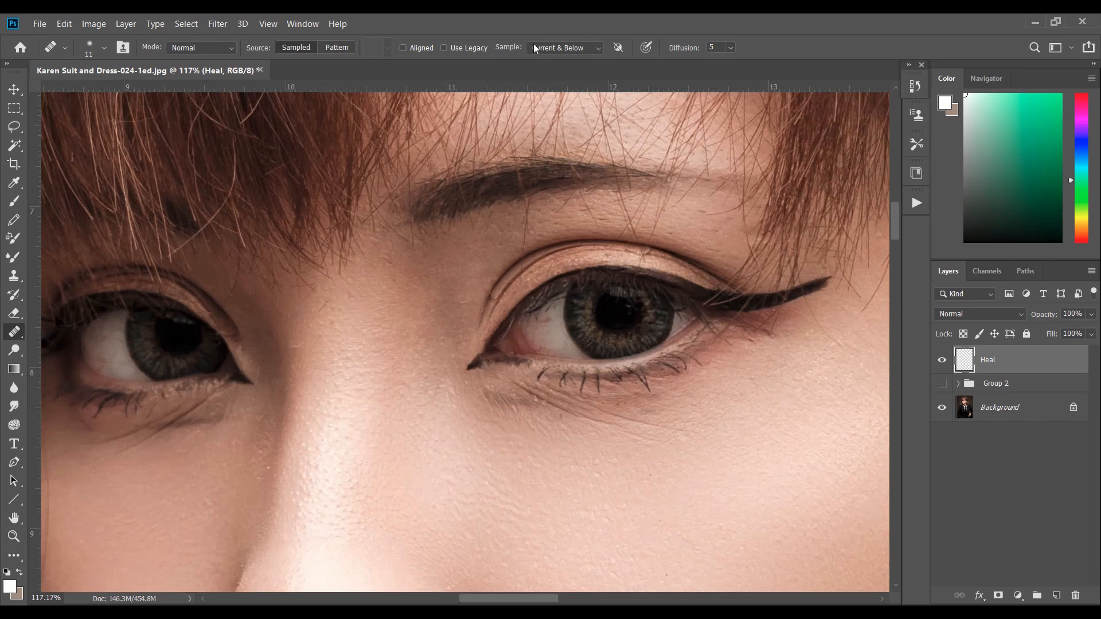
pyautogui.keyDown('alt'); pyautogui.click(551, 334); pyautogui.keyUp('alt')
pyautogui.keyDown('alt'); pyautogui.click(542, 334); pyautogui.keyUp('alt')
pyautogui.moveTo(548, 328)
pyautogui.mouseDown()
pyautogui.moveTo(552, 319)
pyautogui.moveTo(544, 357)
pyautogui.moveTo(572, 346)
pyautogui.moveTo(548, 332)
pyautogui.mouseUp()
pyautogui.keyDown('alt'); pyautogui.click(556, 338); pyautogui.keyUp('alt')
pyautogui.keyDown('alt'); pyautogui.click(544, 328); pyautogui.keyUp('alt')
# Heal the white of the other eye, beside the hair, from a nearby clean sample
pyautogui.moveTo(495, 599); pyautogui.dragTo(482, 600)
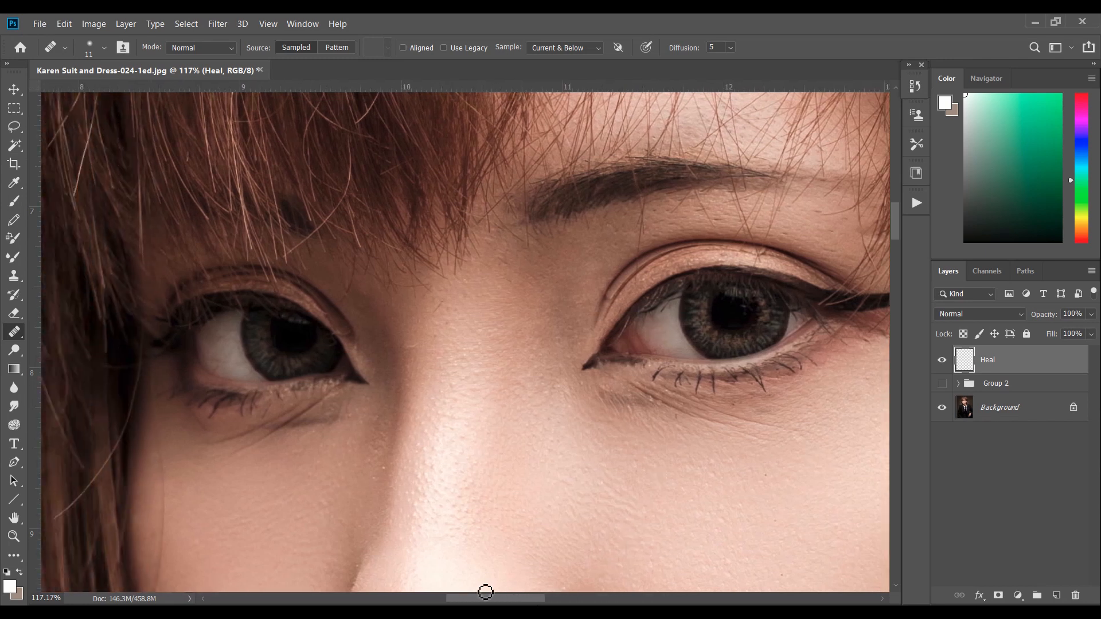
pyautogui.keyDown('alt'); pyautogui.click(225, 365); pyautogui.keyUp('alt')
pyautogui.click(219, 365)
# Stamp all visible layers into a new merged layer on top and name it Blur Eyes
pyautogui.moveTo(524, 599); pyautogui.dragTo(531, 599)
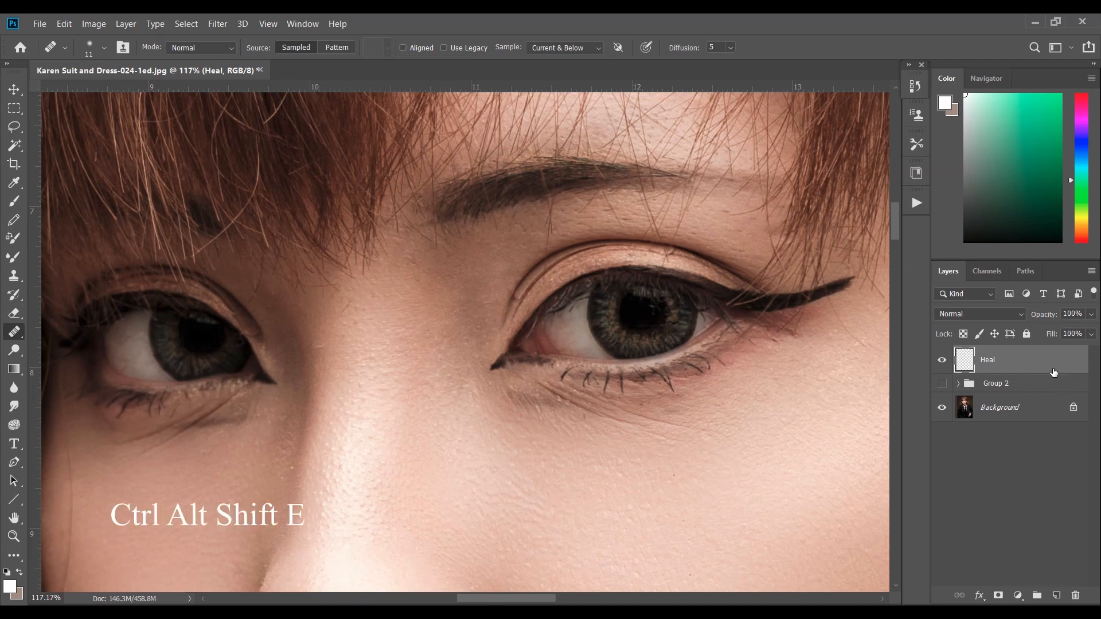
pyautogui.hotkey('ctrl', 'alt', 'shift', 'e')
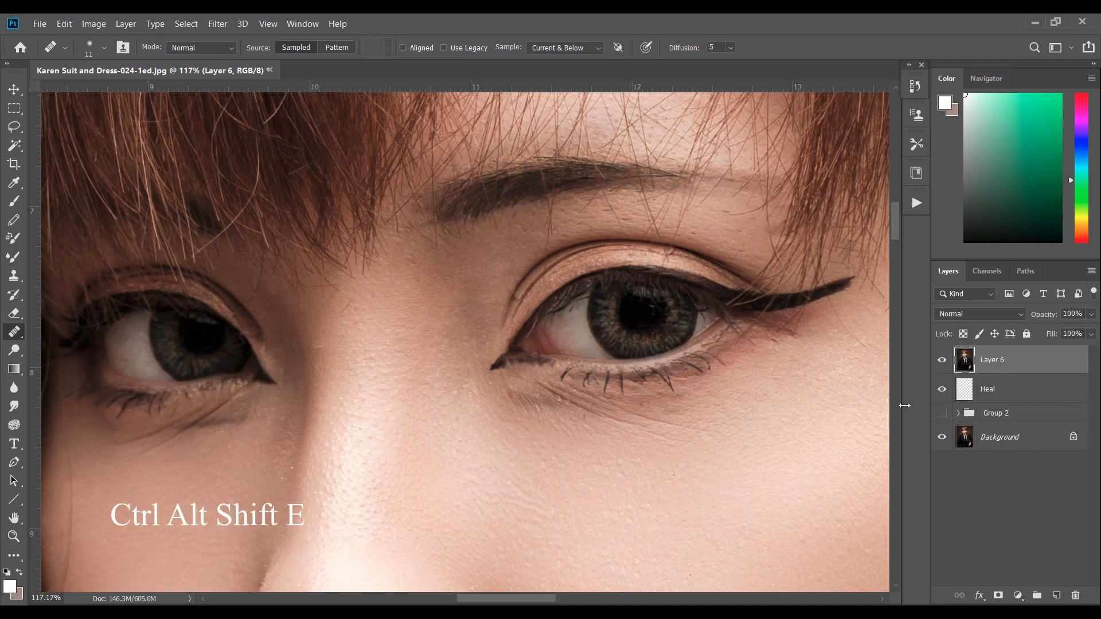
pyautogui.doubleClick(990, 360)
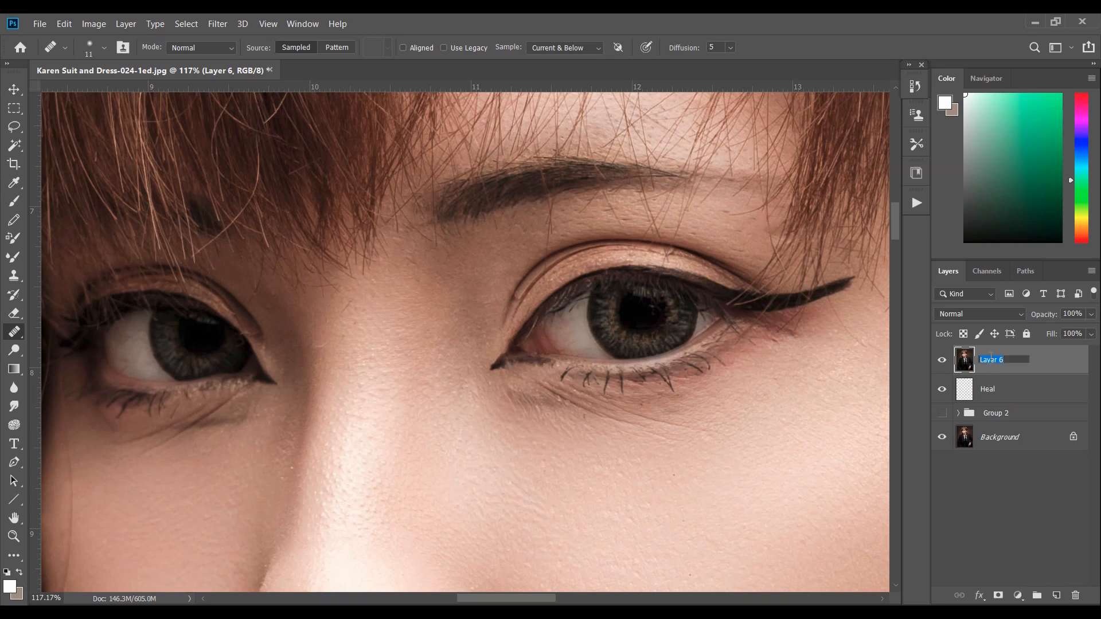
pyautogui.write('Blur Eyes')
pyautogui.press('Return')
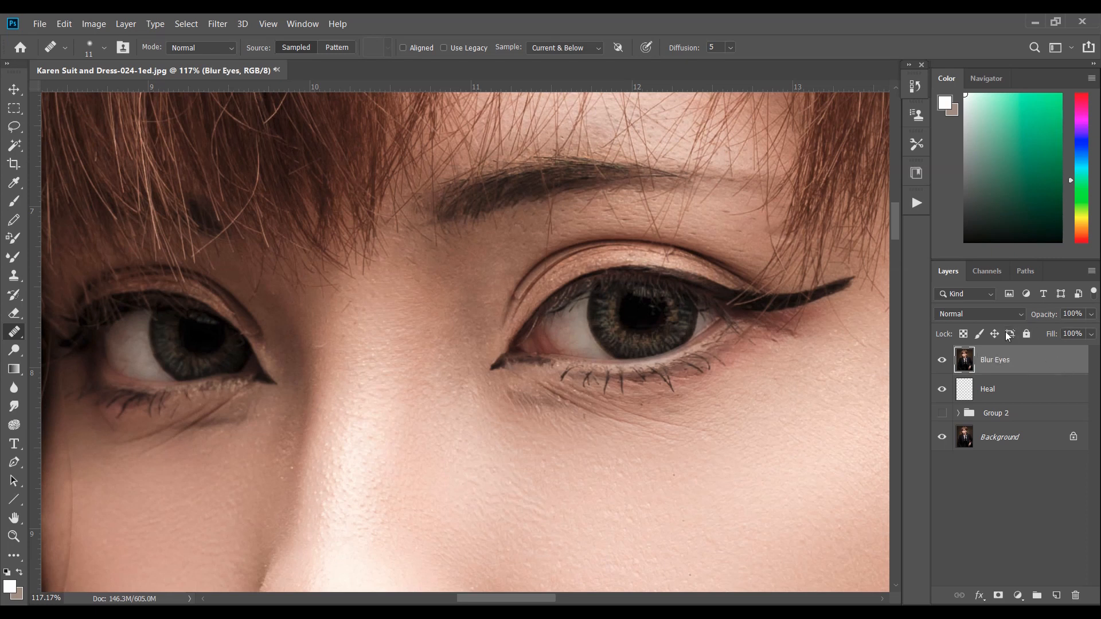
# Apply a Gaussian Blur with a radius of about 4.5 pixels to the Blur Eyes layer and return to the Healing Brush
pyautogui.click(218, 23)
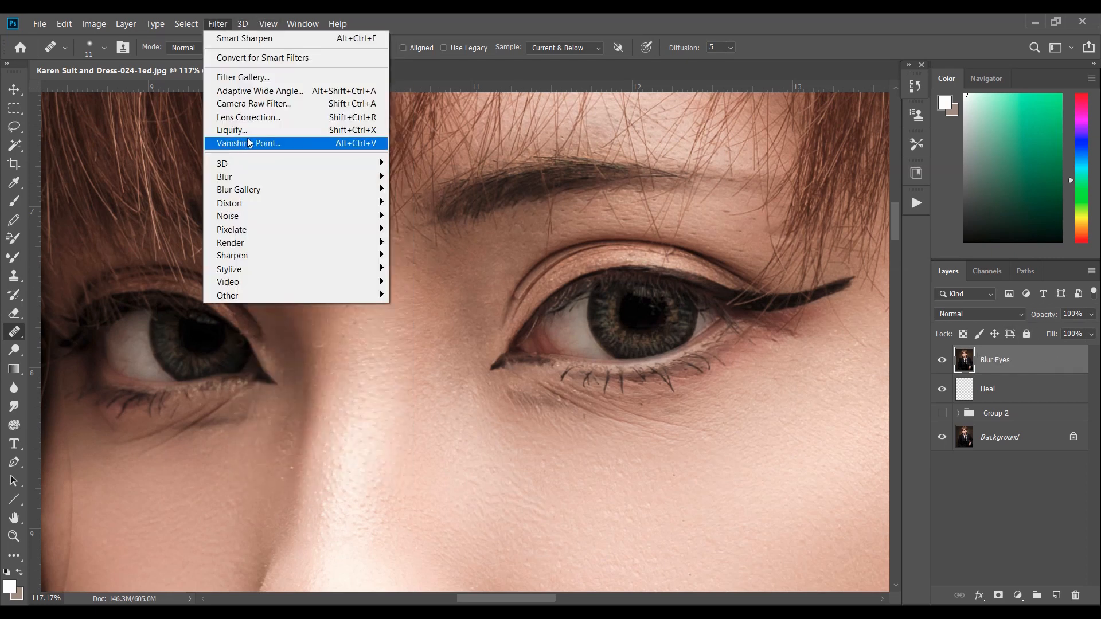
pyautogui.moveTo(271, 177)
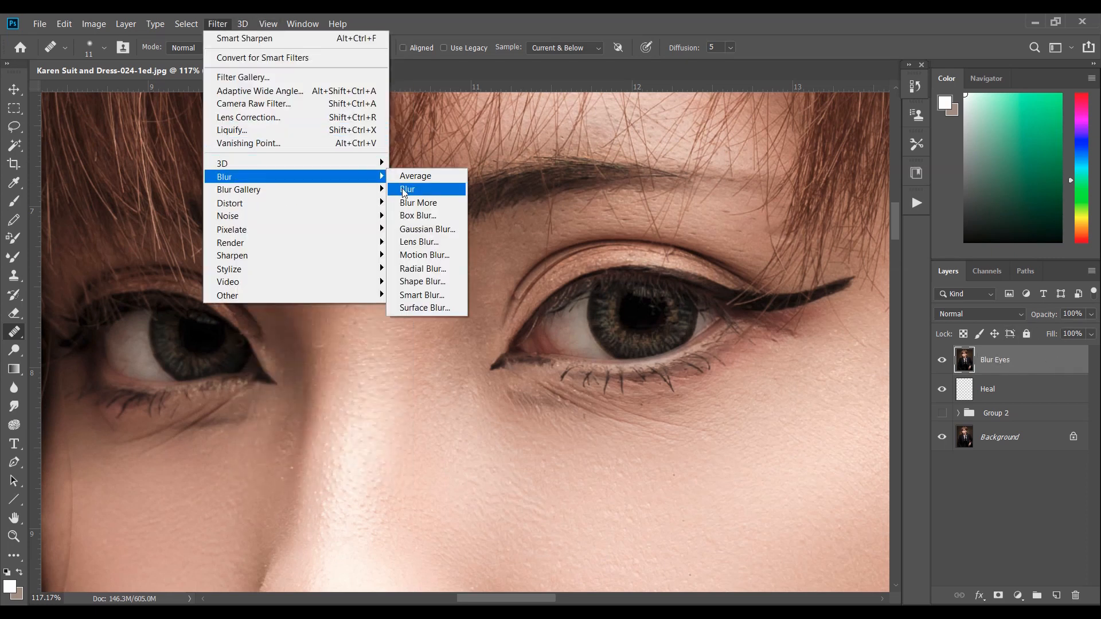
pyautogui.click(427, 229)
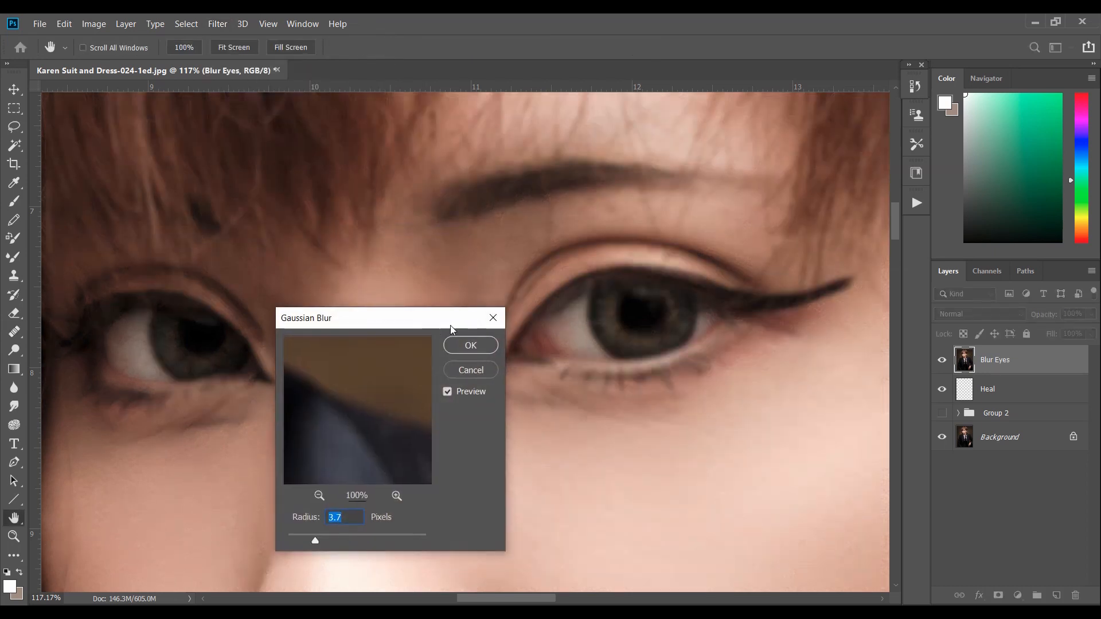
pyautogui.moveTo(450, 316); pyautogui.dragTo(454, 354)
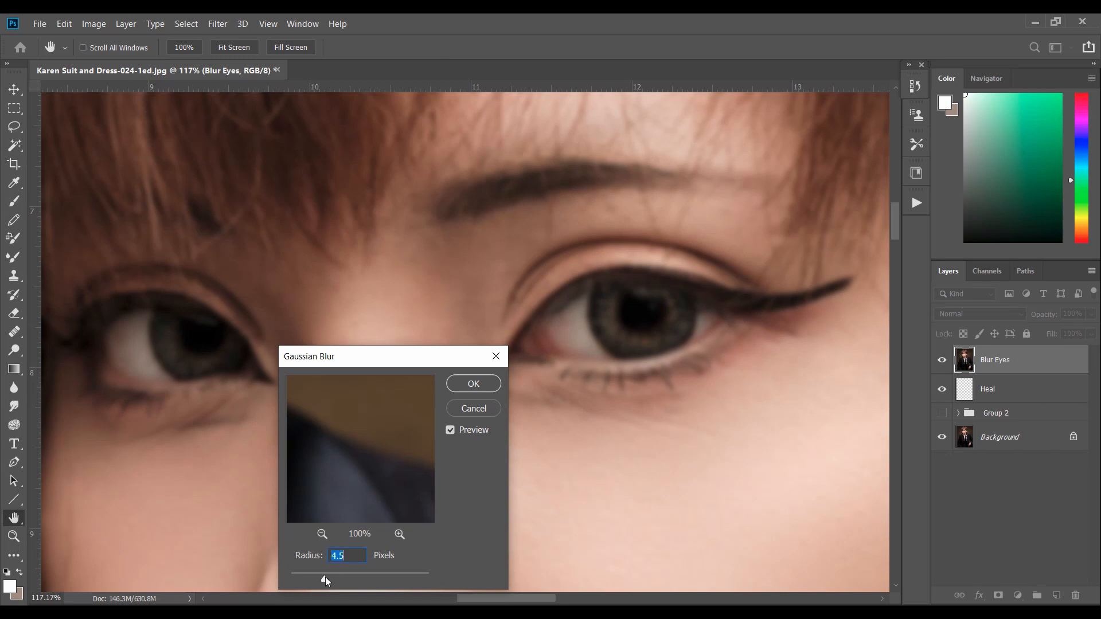
pyautogui.moveTo(324, 577); pyautogui.dragTo(321, 577)
pyautogui.press('Return')
pyautogui.press('j')
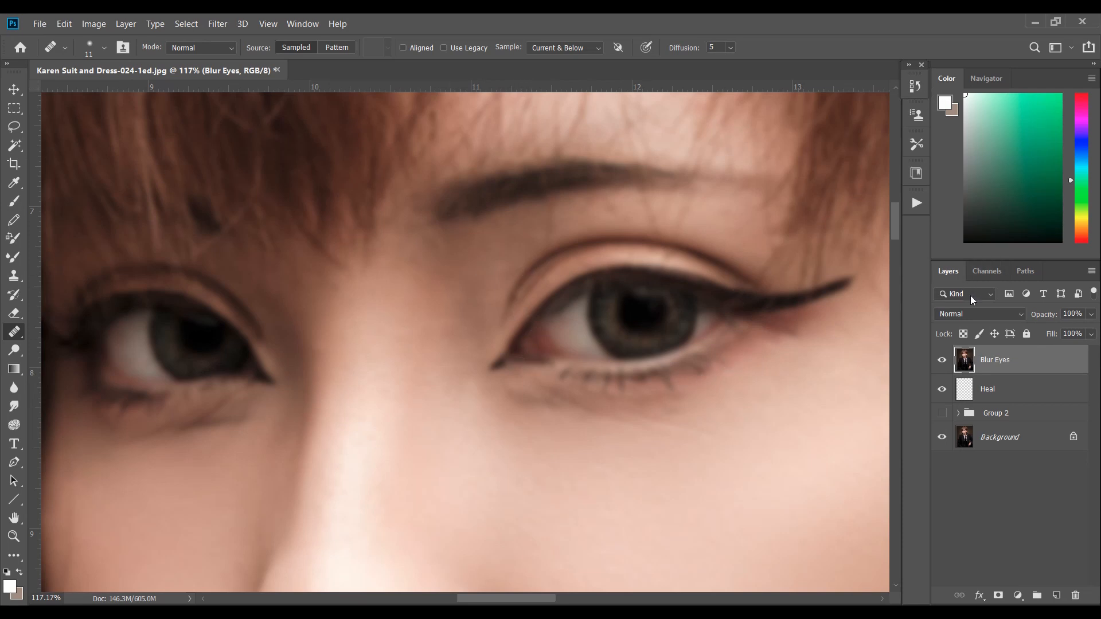
# Hide the Blur Eyes layer and add a Hue/Saturation adjustment layer with saturation set to -80
pyautogui.click(942, 360)
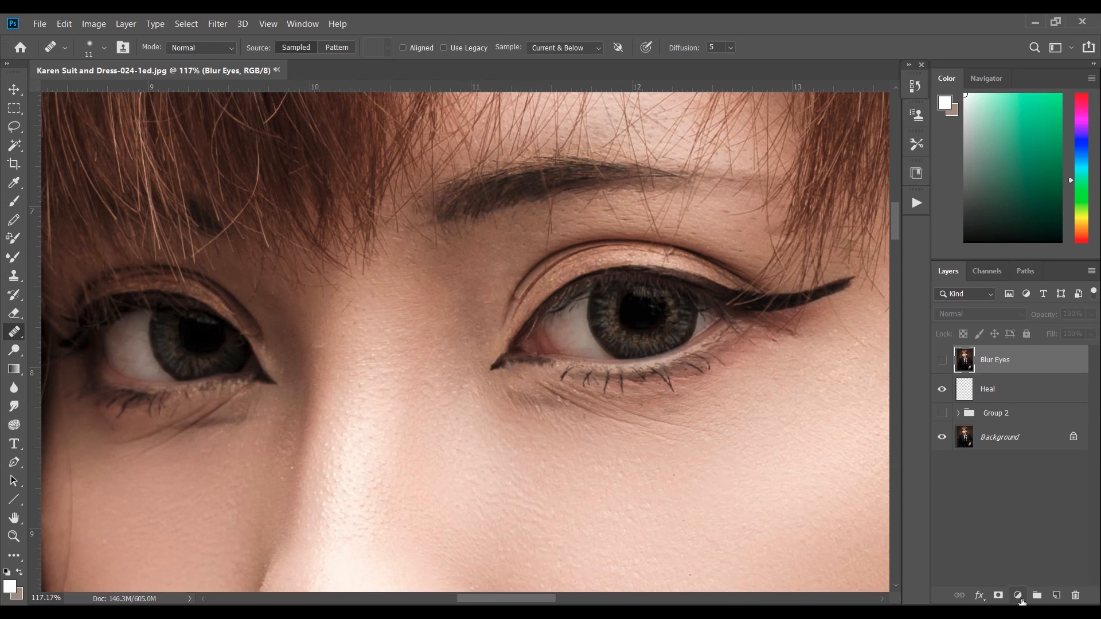
pyautogui.click(1018, 595)
pyautogui.click(1023, 462)
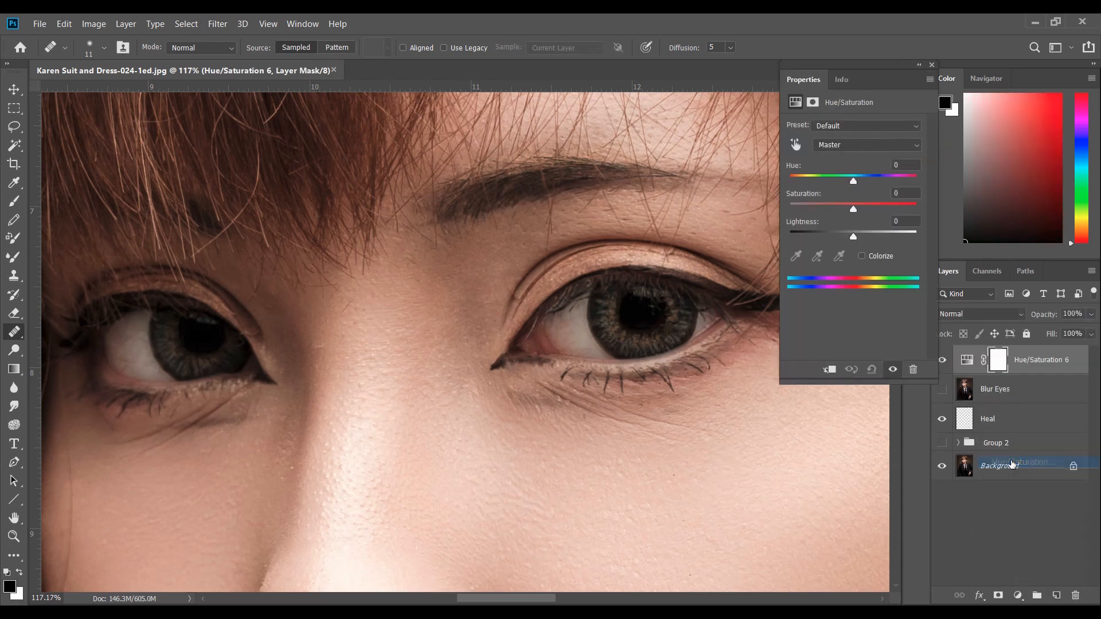
pyautogui.moveTo(852, 210); pyautogui.dragTo(802, 210)
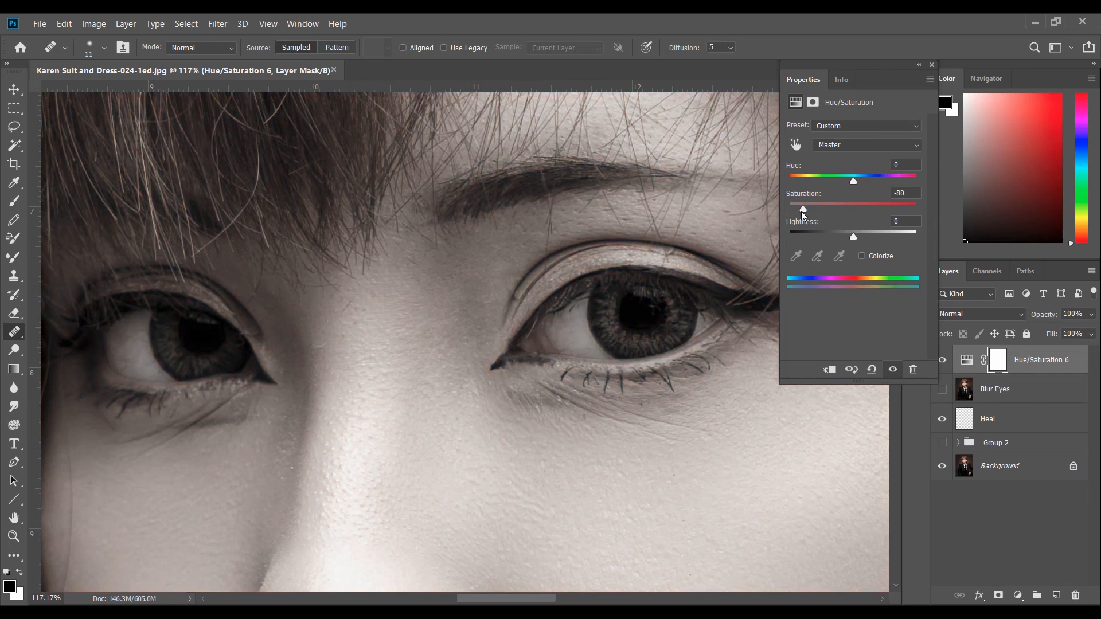
pyautogui.click(932, 65)
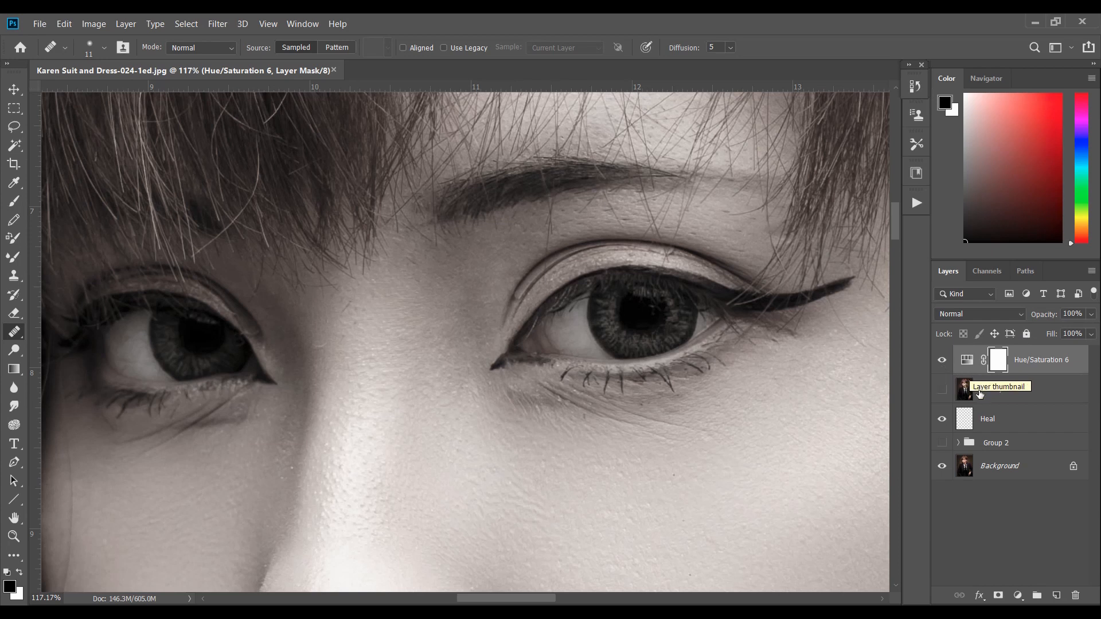
# Hide the Hue/Saturation 6 layer and add a white Solid Color fill layer on top at 0% opacity
pyautogui.click(942, 361)
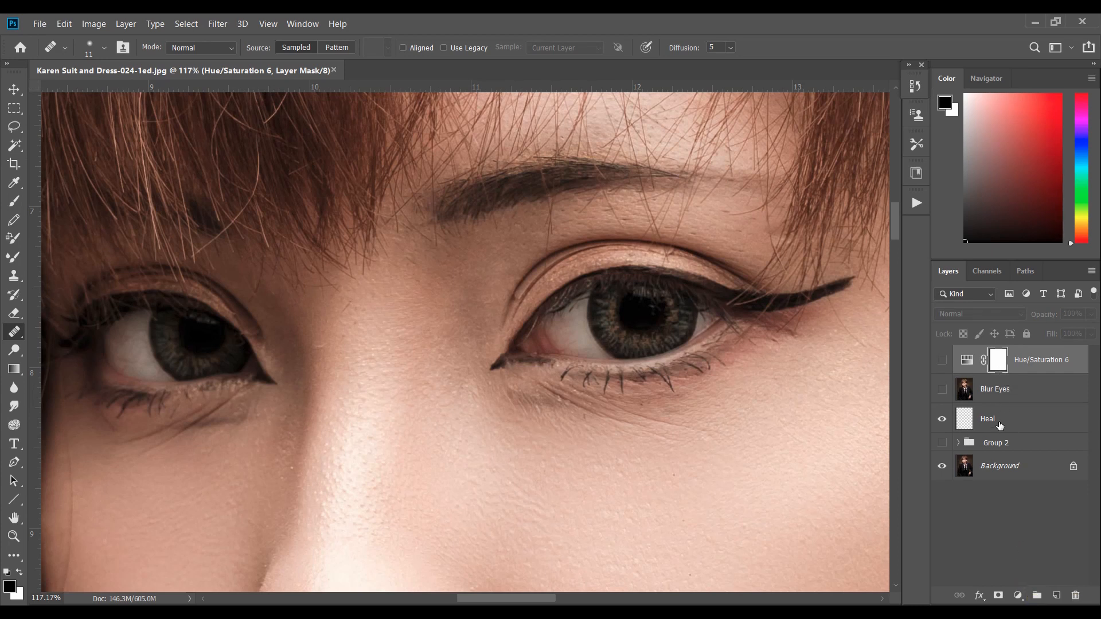
pyautogui.click(1017, 596)
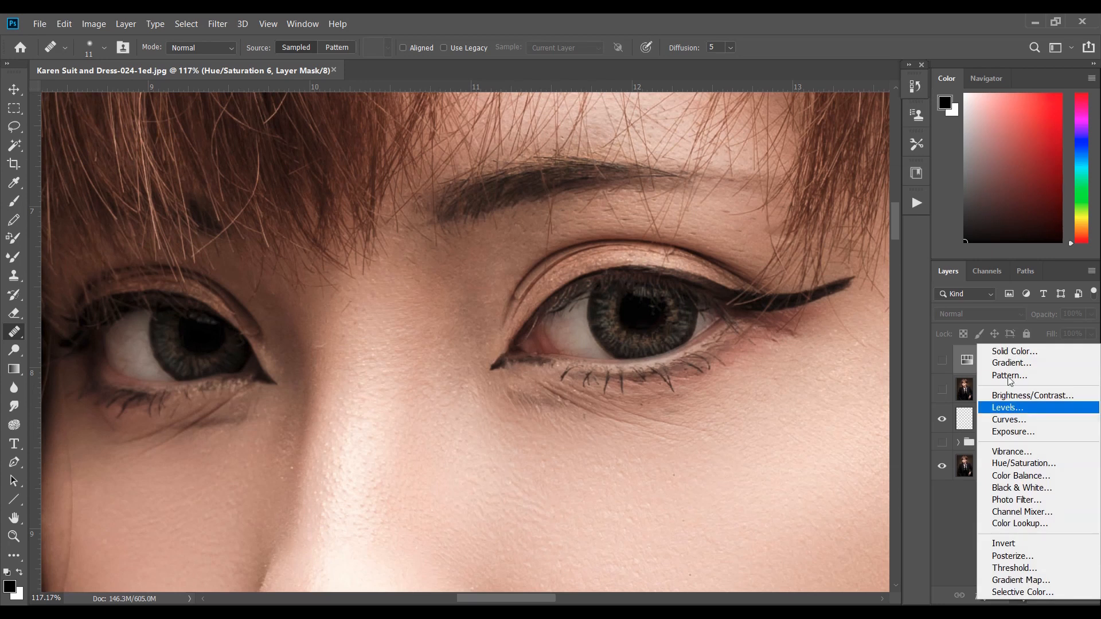
pyautogui.click(1026, 352)
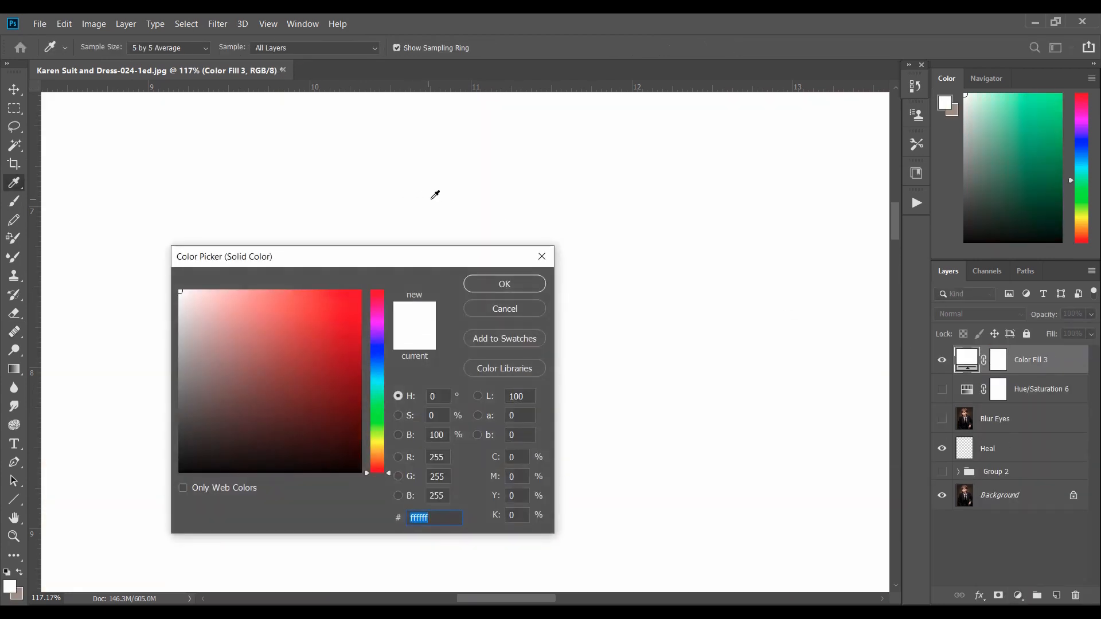
pyautogui.click(516, 284)
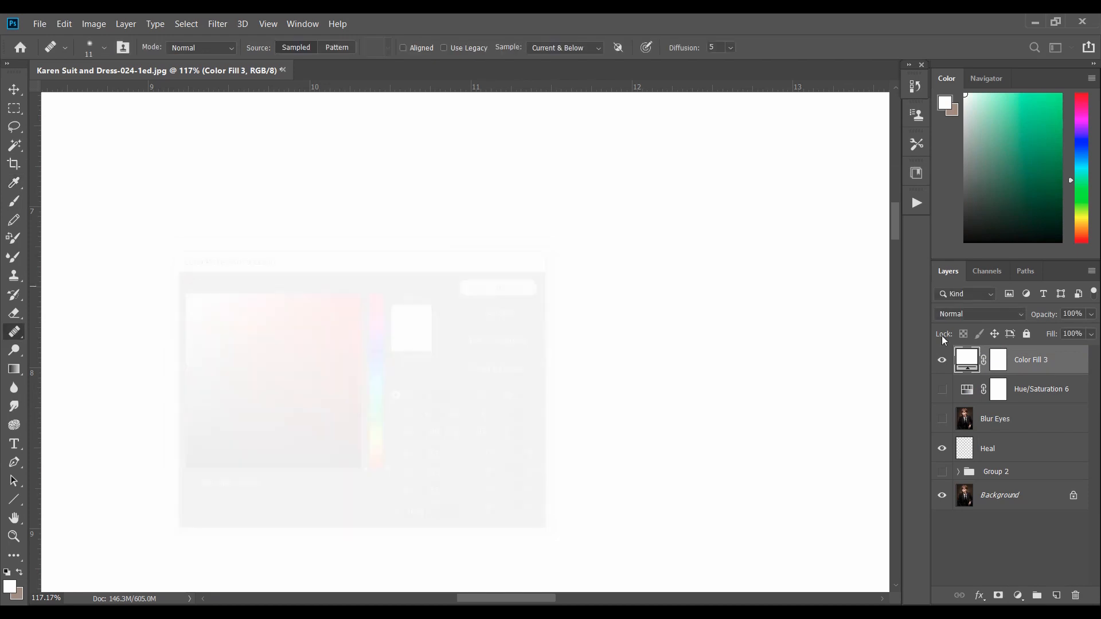
pyautogui.click(1090, 334)
pyautogui.moveTo(1072, 332); pyautogui.dragTo(1021, 332)
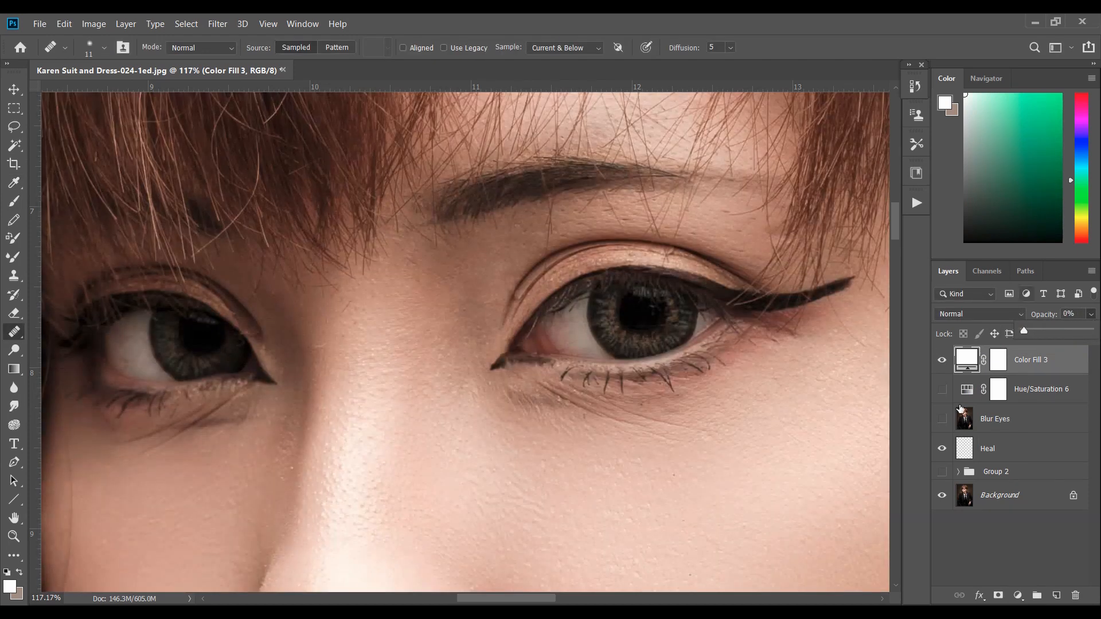
# Recolor the solid fill layer with a grayish tone sampled from the white of the unobstructed eye beside the iris
pyautogui.doubleClick(967, 361)
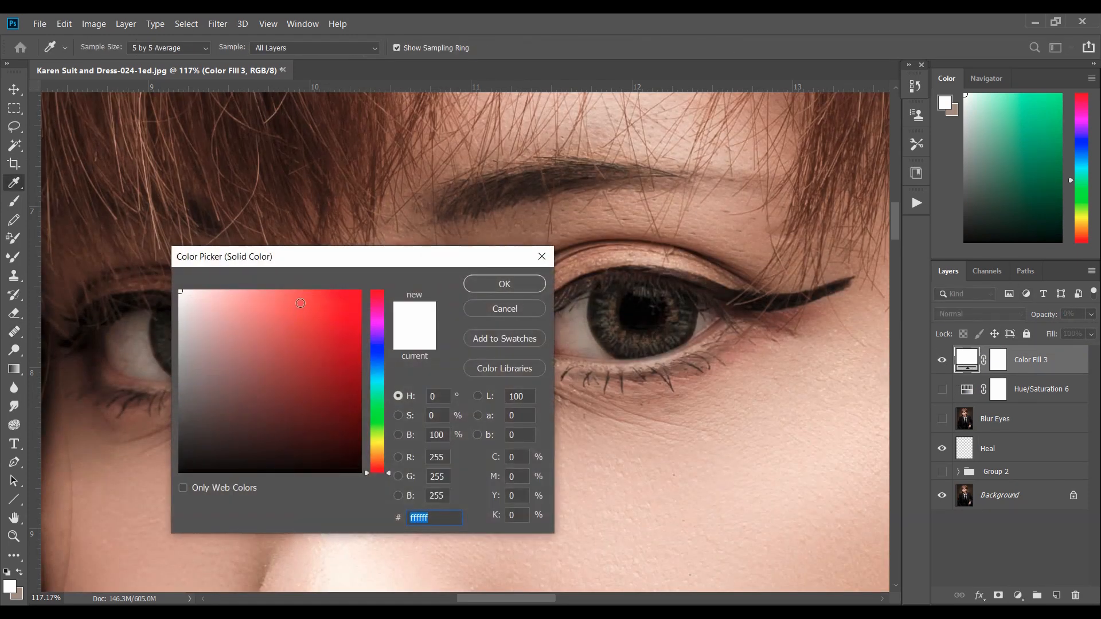
pyautogui.moveTo(343, 265); pyautogui.dragTo(287, 259)
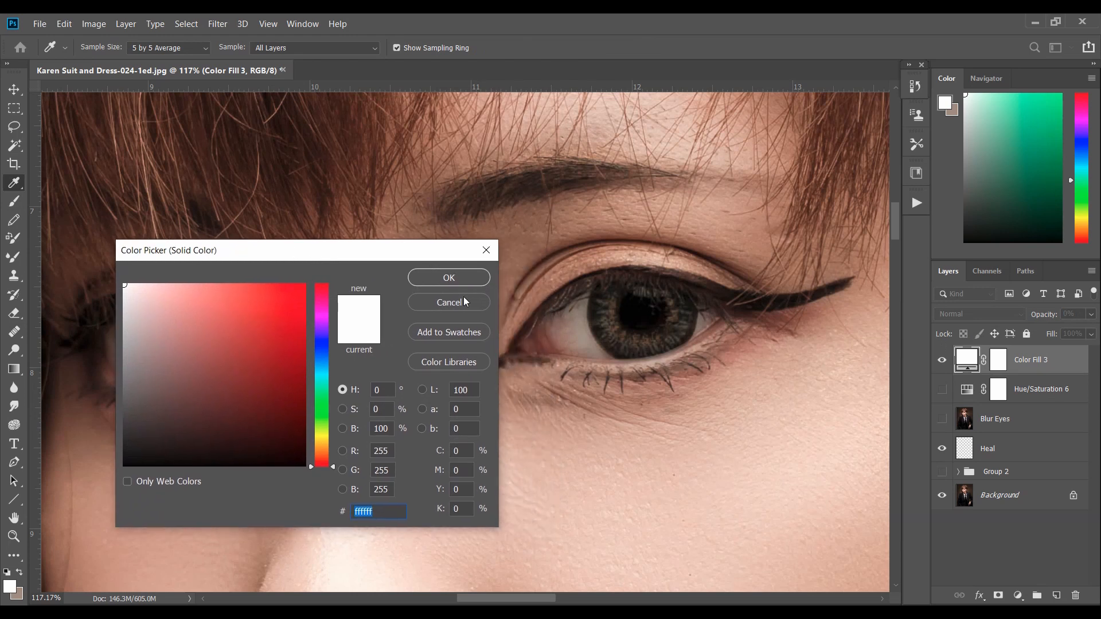
pyautogui.click(580, 325)
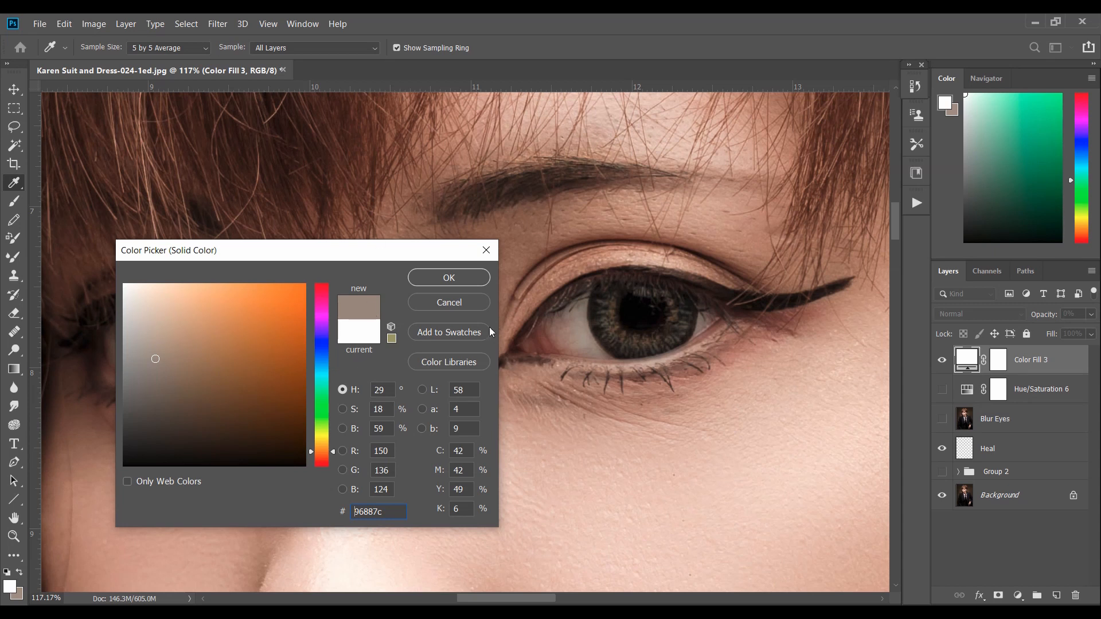
pyautogui.click(578, 321)
pyautogui.click(581, 334)
pyautogui.click(581, 332)
pyautogui.click(581, 329)
pyautogui.click(581, 327)
pyautogui.click(582, 327)
pyautogui.click(581, 328)
pyautogui.click(581, 330)
pyautogui.click(466, 277)
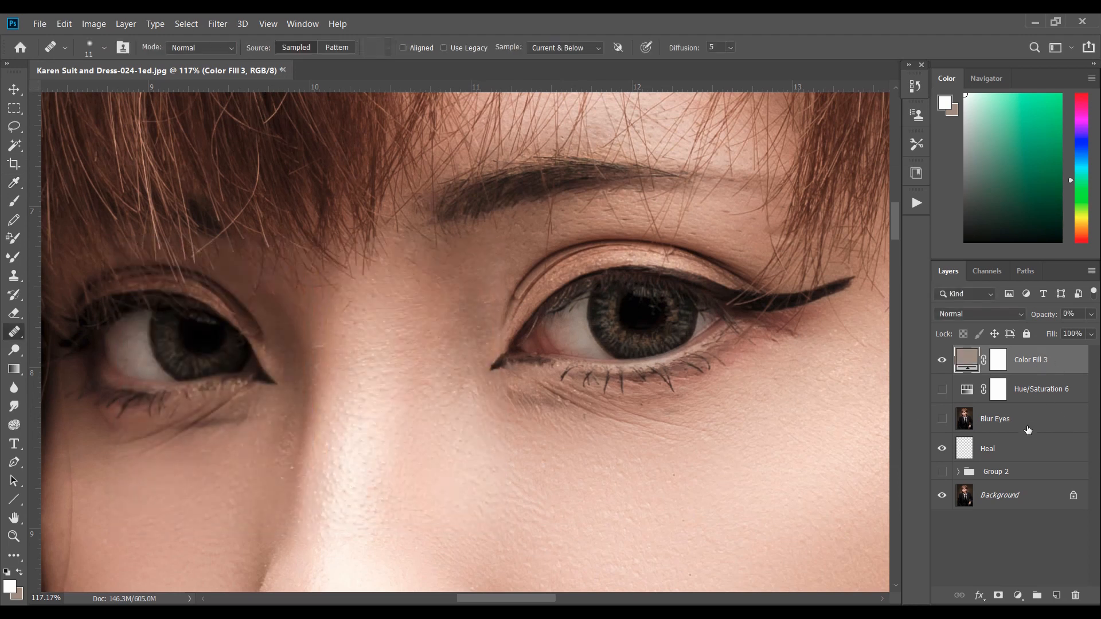
# Show the Blur Eyes and Hue/Saturation 6 layers again, keeping the color fill layer visible
pyautogui.click(942, 418)
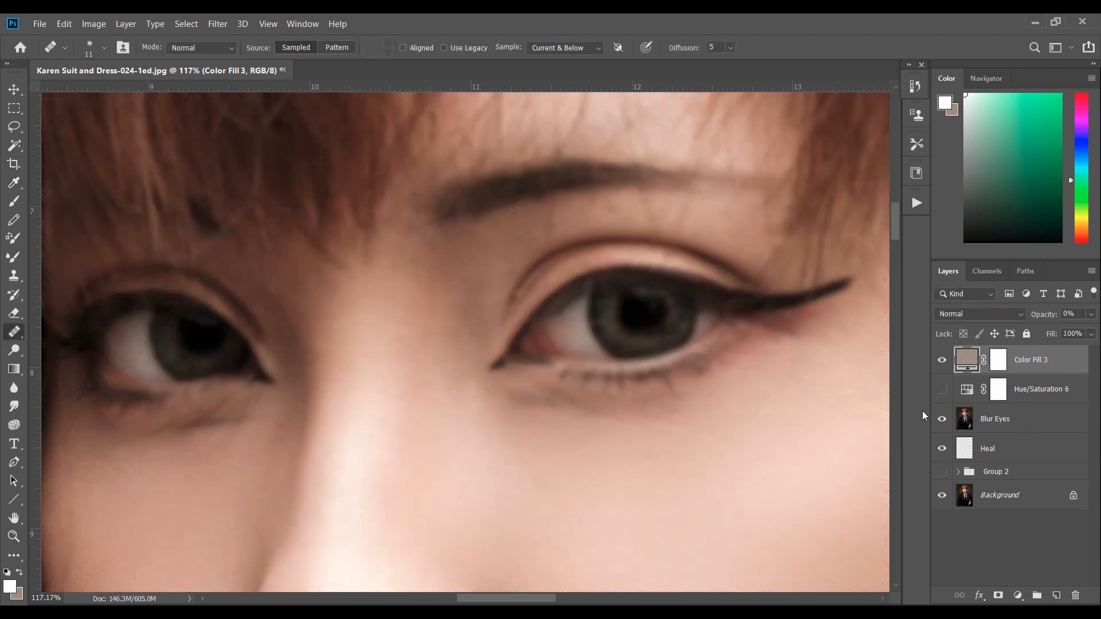
pyautogui.click(941, 390)
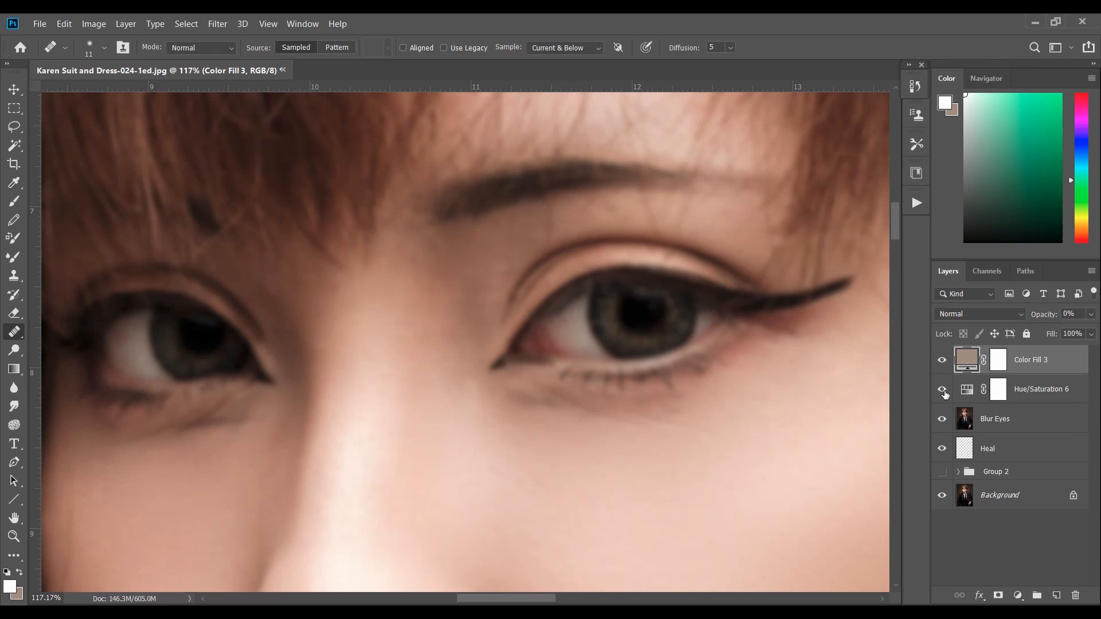
pyautogui.click(942, 360)
pyautogui.click(942, 361)
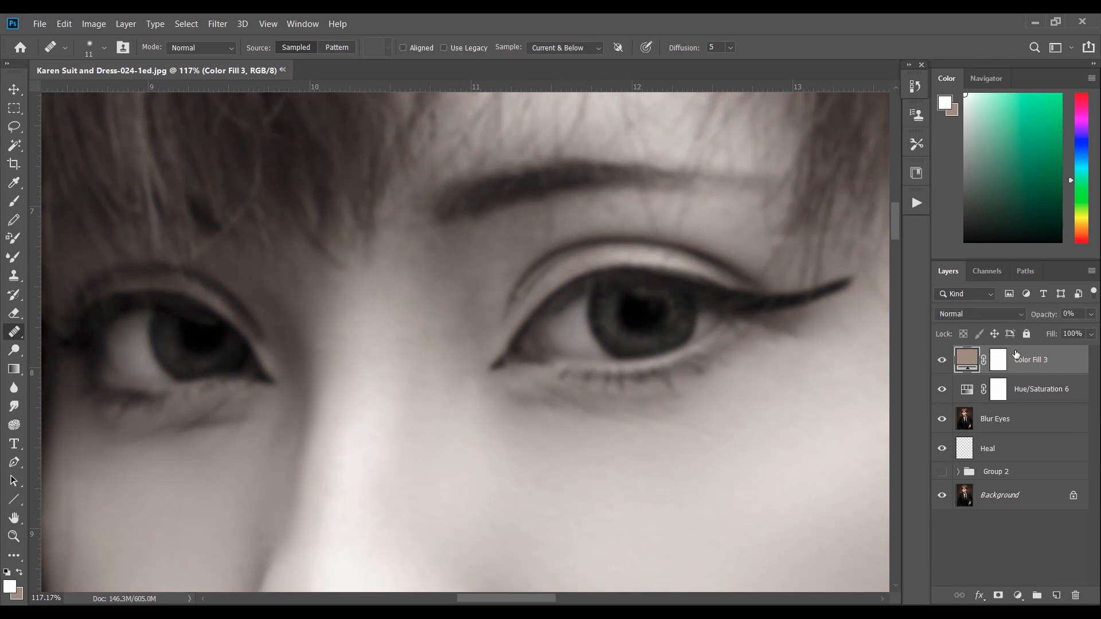
# Group the color fill, Hue/Saturation and Blur Eyes layers and name the group Whites
pyautogui.keyDown('shift'); pyautogui.click(1021, 419); pyautogui.keyUp('shift')
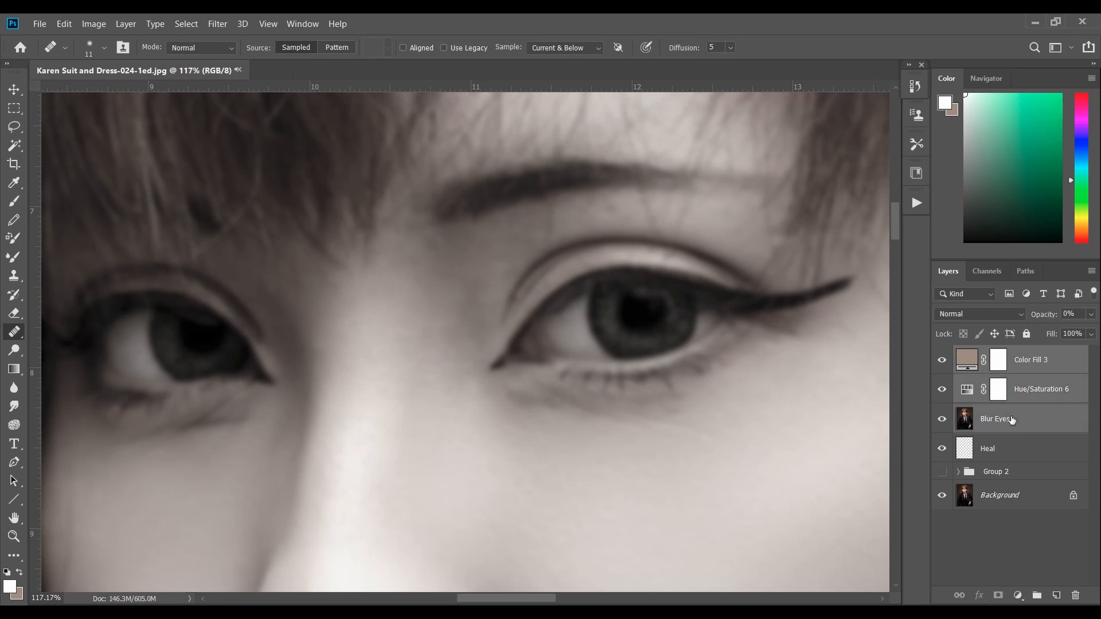
pyautogui.moveTo(1012, 419); pyautogui.dragTo(1036, 599)
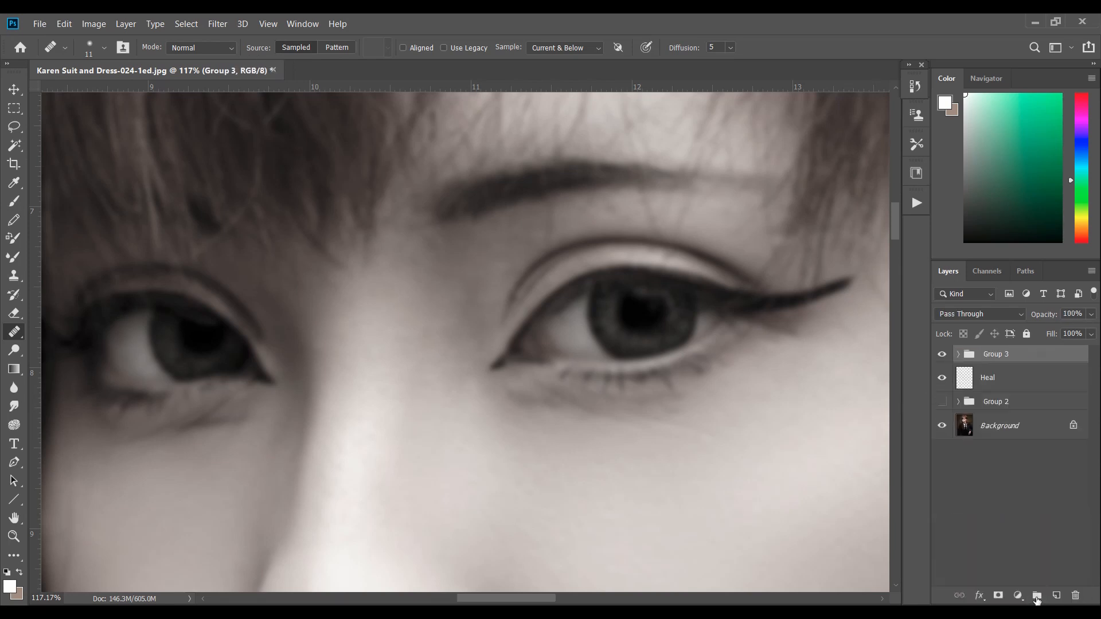
pyautogui.doubleClick(1001, 354)
pyautogui.write('Whites')
pyautogui.press('Return')
# Switch to the Brush tool, add a layer mask to the Whites group and invert the mask to black
pyautogui.click(13, 201)
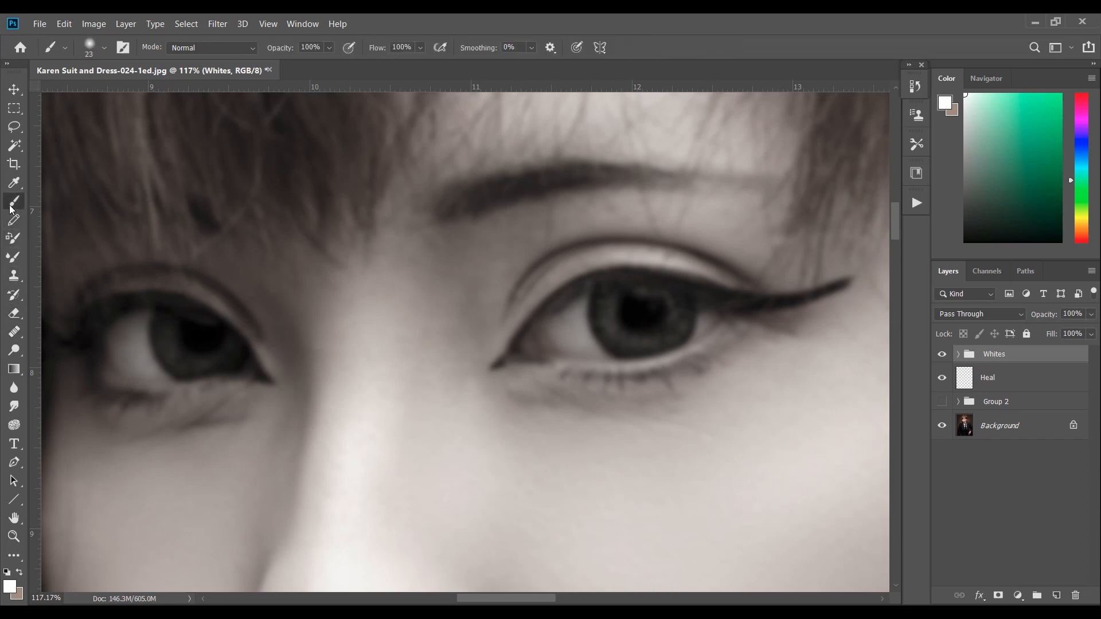
pyautogui.click(997, 596)
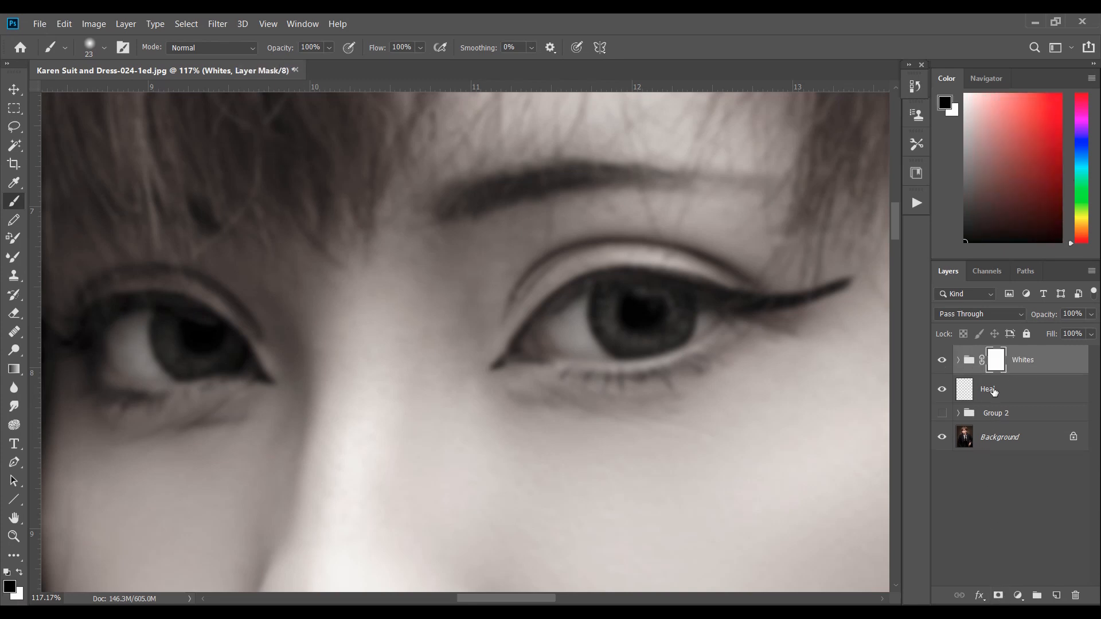
pyautogui.hotkey('ctrl', 'i')
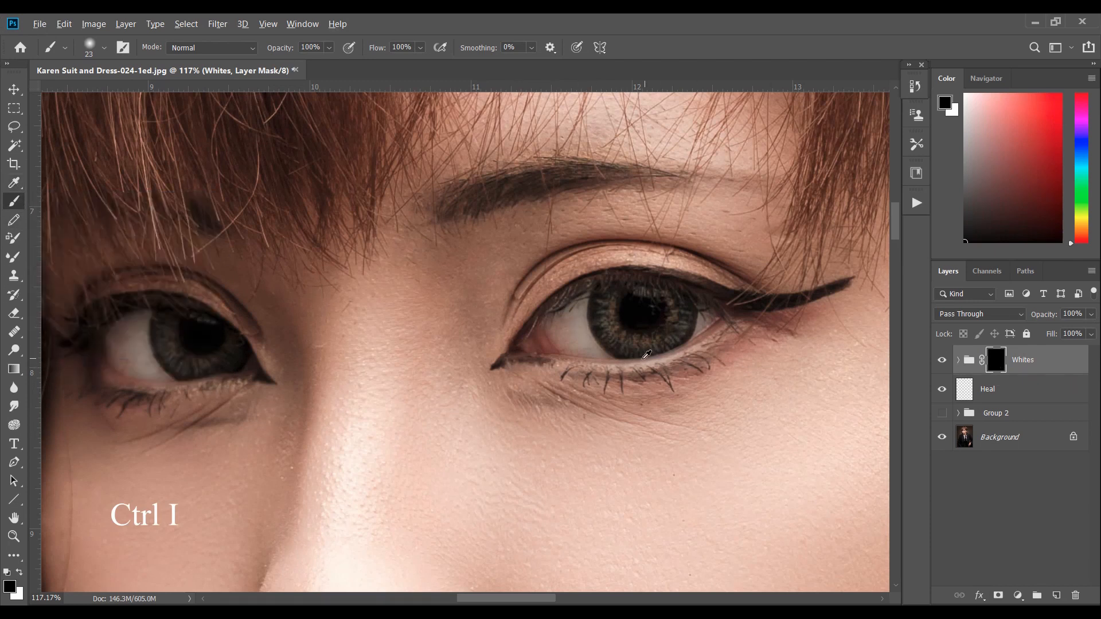
# Paint white on the Whites mask at 80% flow over the eye white on both sides of the unobstructed eye's iris
pyautogui.scroll(3, 630, 357)
pyautogui.scroll(1, 550, 303)
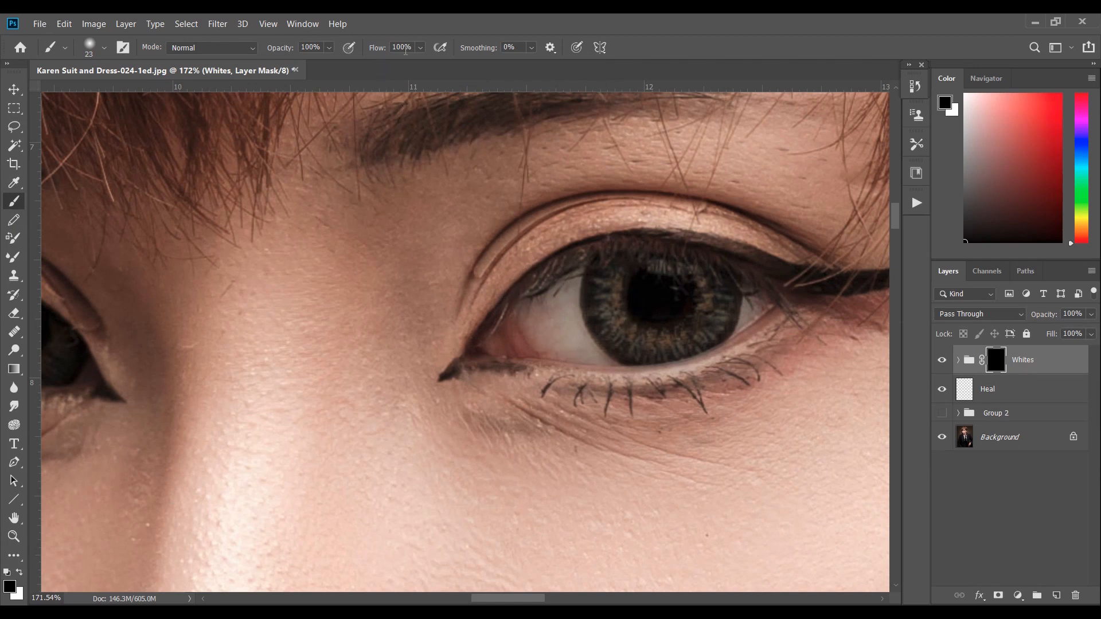
pyautogui.click(377, 42)
pyautogui.write('80')
pyautogui.click(19, 572)
pyautogui.moveTo(540, 316)
pyautogui.mouseDown()
pyautogui.moveTo(568, 293)
pyautogui.moveTo(571, 325)
pyautogui.moveTo(596, 355)
pyautogui.moveTo(542, 350)
pyautogui.moveTo(572, 353)
pyautogui.moveTo(551, 322)
pyautogui.moveTo(544, 345)
pyautogui.moveTo(528, 326)
pyautogui.moveTo(539, 311)
pyautogui.moveTo(527, 311)
pyautogui.moveTo(570, 284)
pyautogui.moveTo(566, 311)
pyautogui.moveTo(594, 357)
pyautogui.mouseUp()
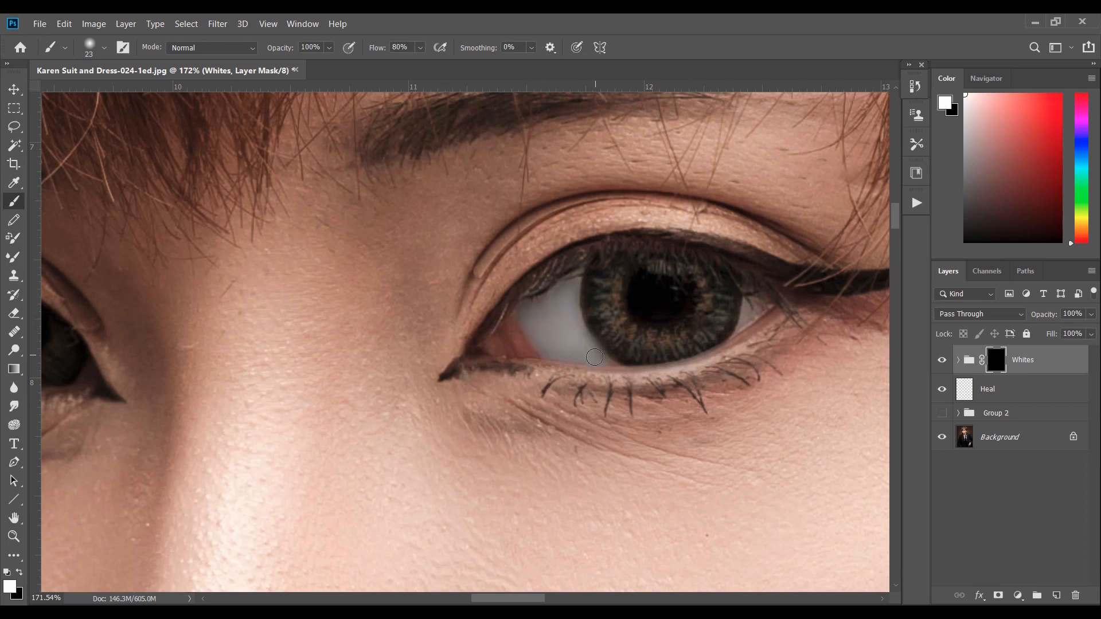
pyautogui.moveTo(736, 330); pyautogui.dragTo(749, 299)
# Paint white on the Whites mask over the white of the other eye, beside the hair
pyautogui.moveTo(523, 598); pyautogui.dragTo(489, 601)
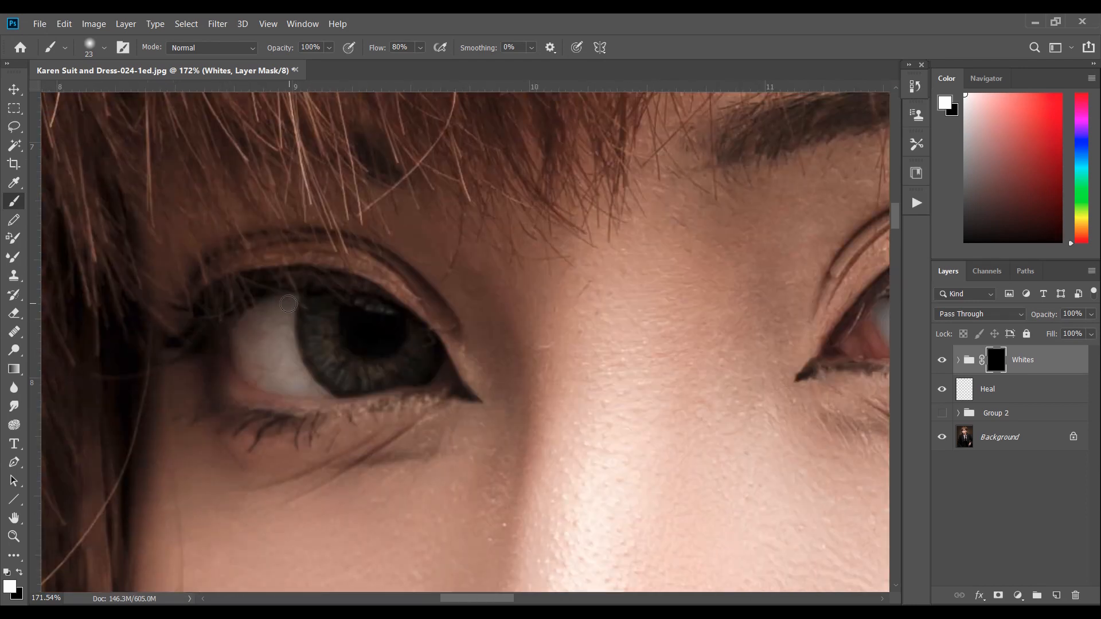
pyautogui.moveTo(287, 336)
pyautogui.mouseDown()
pyautogui.moveTo(310, 387)
pyautogui.moveTo(237, 371)
pyautogui.moveTo(241, 325)
pyautogui.moveTo(271, 311)
pyautogui.moveTo(242, 365)
pyautogui.moveTo(273, 347)
pyautogui.moveTo(277, 370)
pyautogui.moveTo(255, 370)
pyautogui.moveTo(279, 323)
pyautogui.moveTo(282, 360)
pyautogui.moveTo(300, 383)
pyautogui.mouseUp()
pyautogui.moveTo(275, 337)
pyautogui.mouseDown()
pyautogui.moveTo(290, 375)
pyautogui.moveTo(289, 358)
pyautogui.moveTo(256, 372)
pyautogui.mouseUp()
# Refine the mask along the edges of the unobstructed eye's white with a smaller size 9 brush
pyautogui.moveTo(500, 598); pyautogui.dragTo(514, 599)
pyautogui.scroll(-1, 641, 347)
pyautogui.scroll(3, 798, 379)
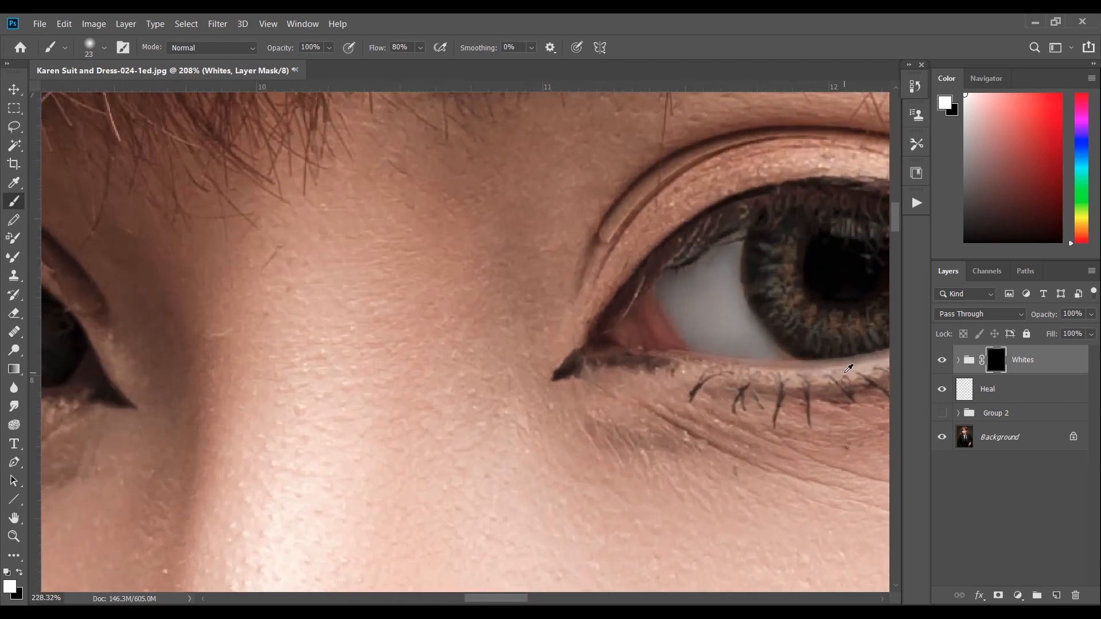
pyautogui.moveTo(801, 355); pyautogui.dragTo(778, 354)
pyautogui.scroll(3, 789, 356)
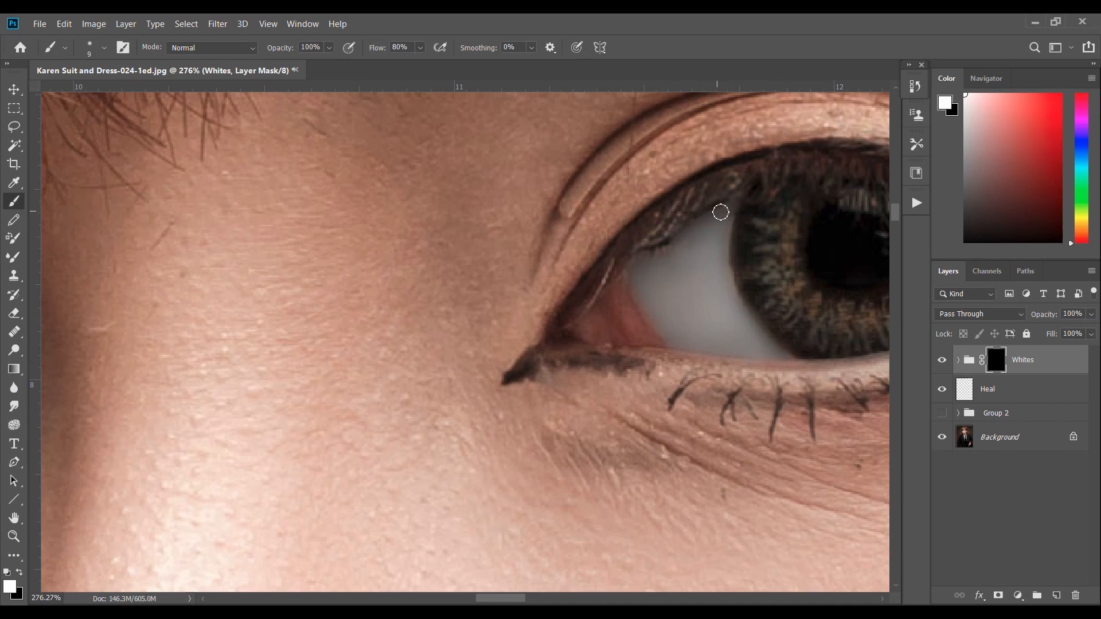
# Expand the Whites group and set the Color Fill 3 layer's opacity to 60%
pyautogui.scroll(-3, 698, 277)
pyautogui.scroll(-3, 699, 277)
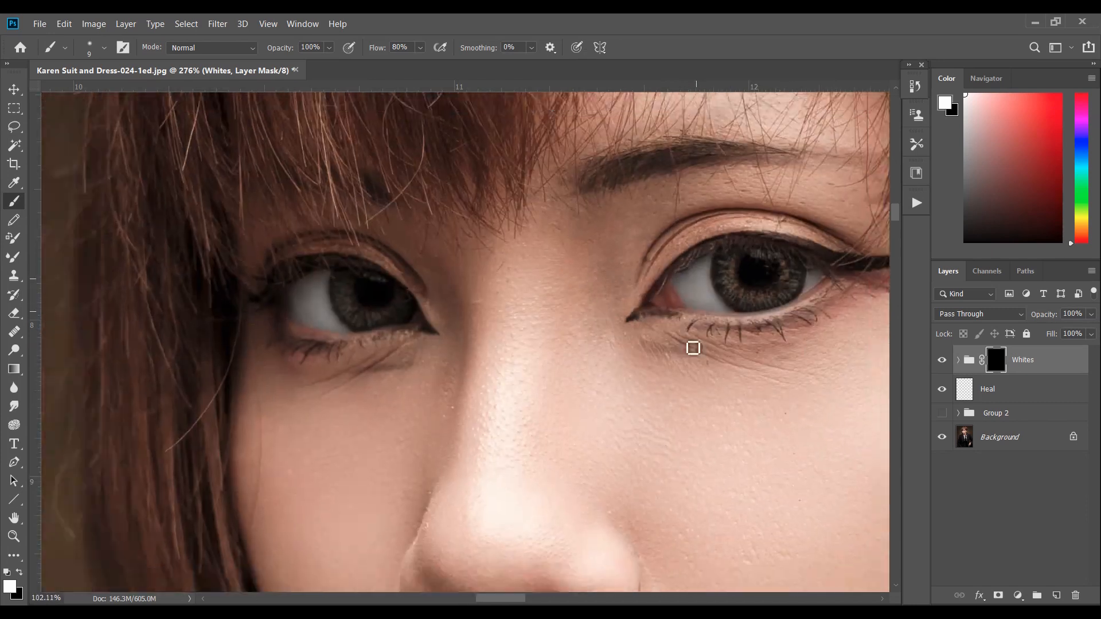
pyautogui.moveTo(492, 601); pyautogui.dragTo(505, 600)
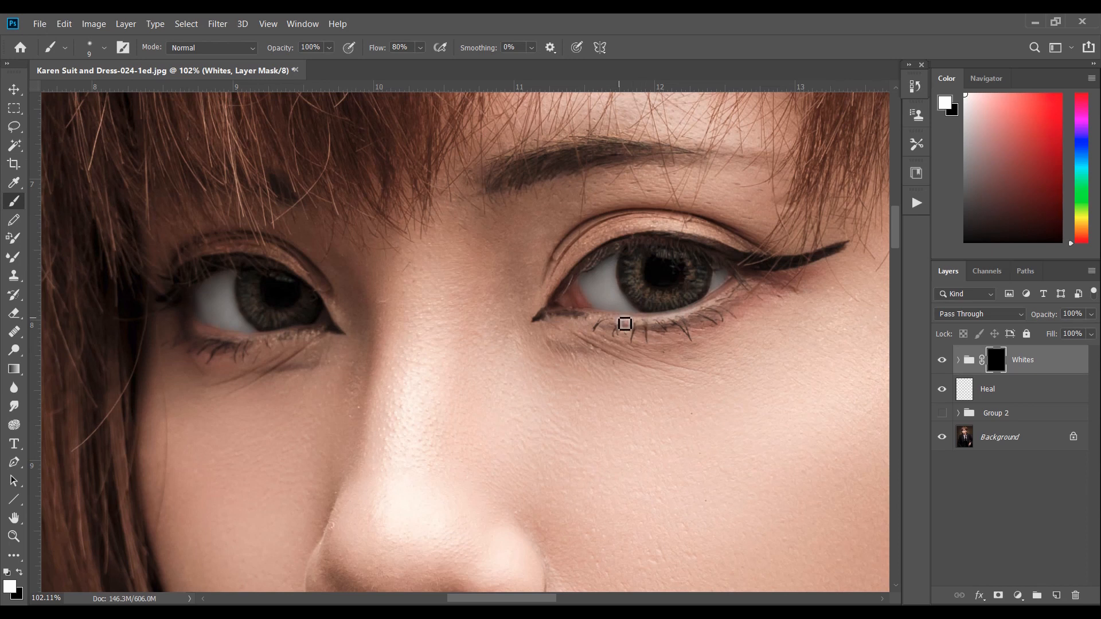
pyautogui.scroll(1, 616, 250)
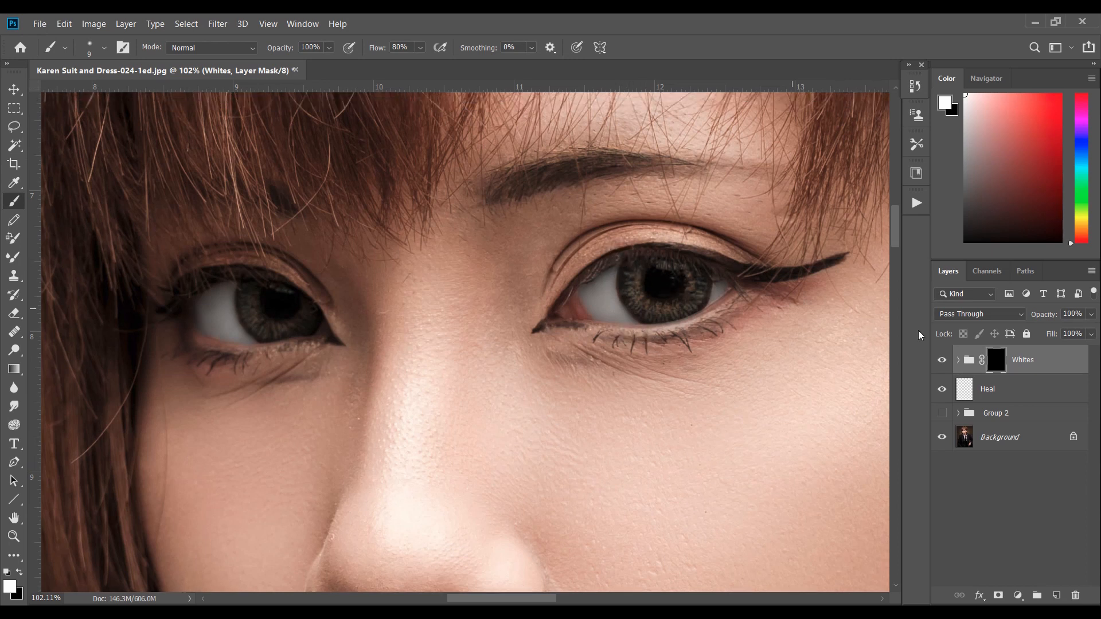
pyautogui.click(958, 362)
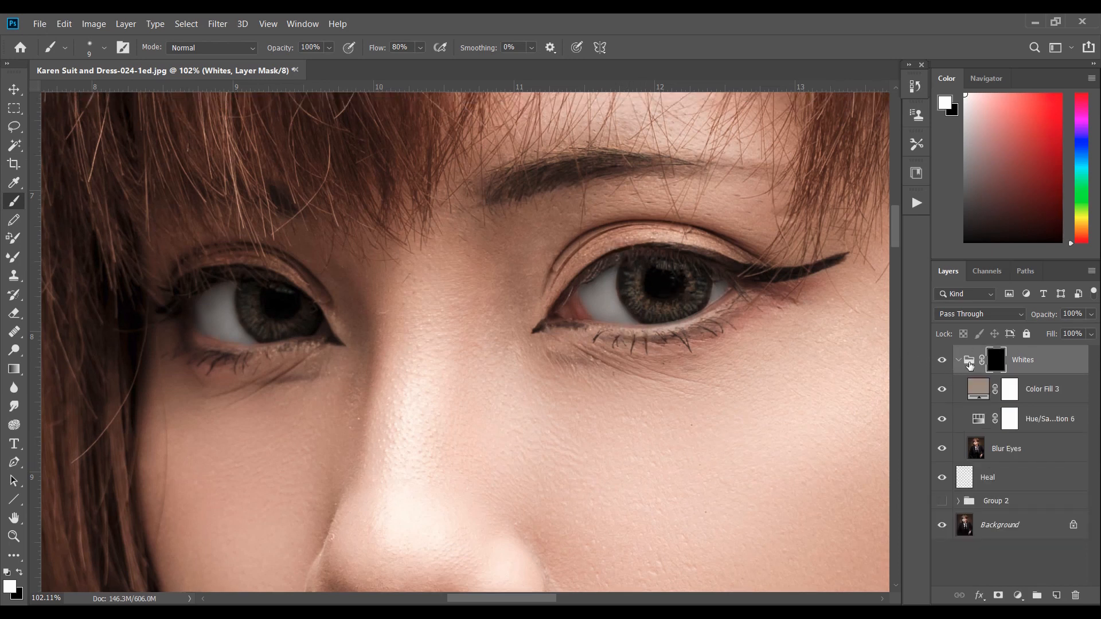
pyautogui.click(1043, 390)
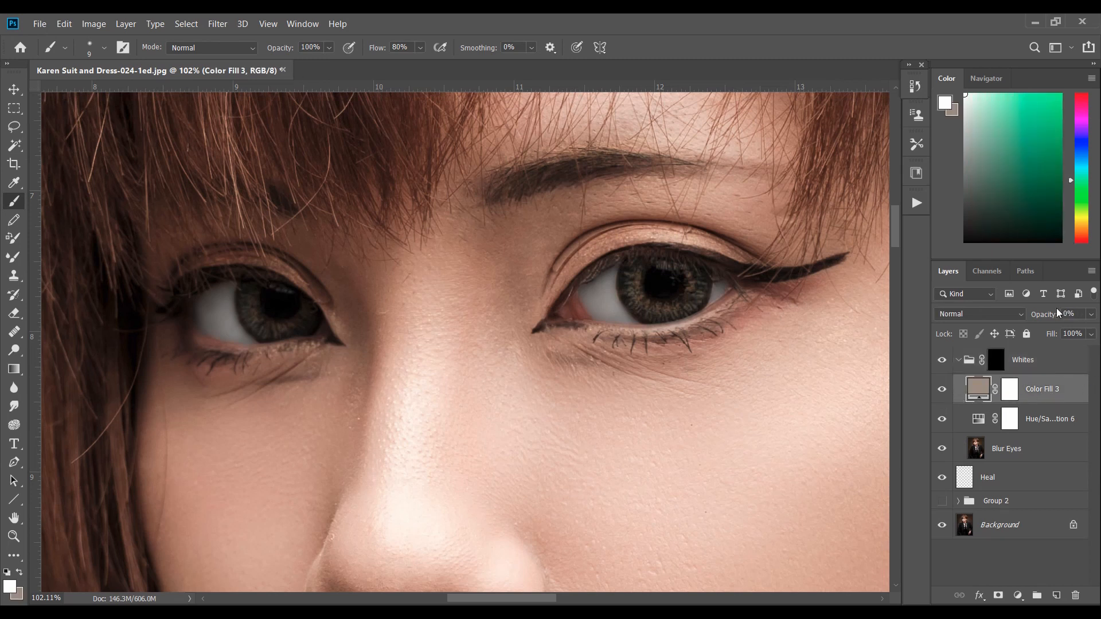
pyautogui.click(1089, 315)
pyautogui.moveTo(1074, 329); pyautogui.dragTo(1092, 332)
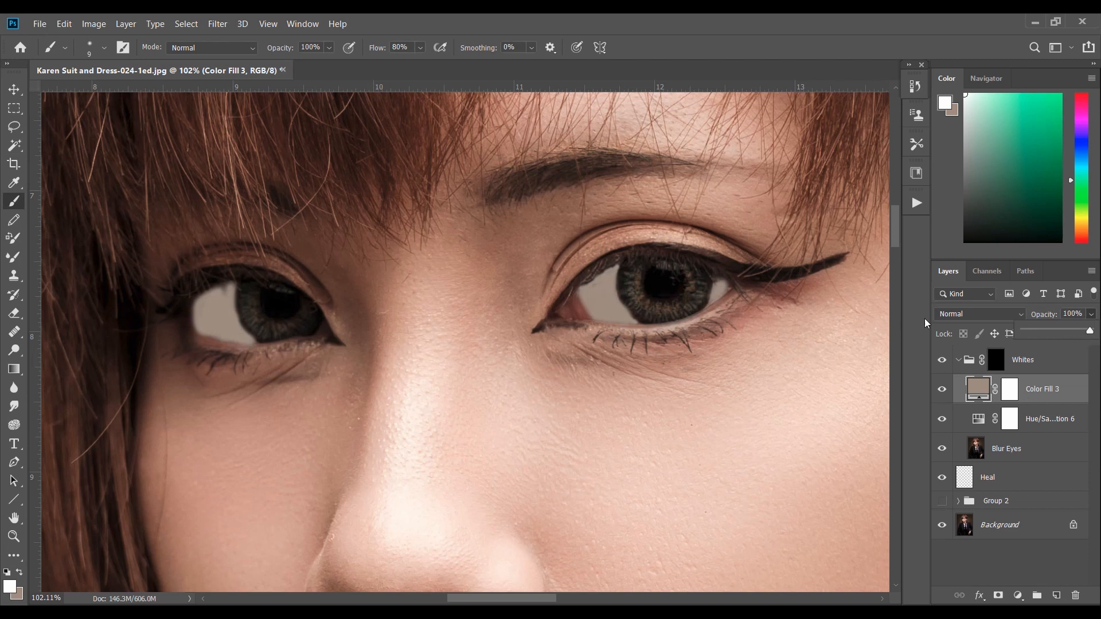
pyautogui.moveTo(1067, 332); pyautogui.dragTo(1052, 332)
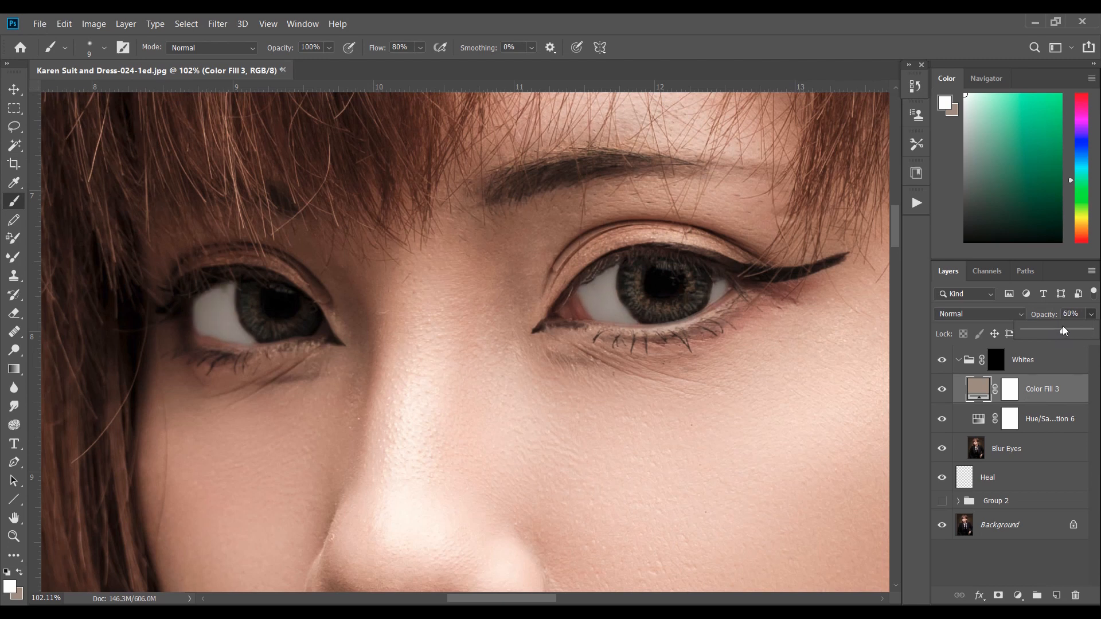
# Target the Whites group's mask and set up the brush with black at 10% flow
pyautogui.scroll(-6, 531, 150)
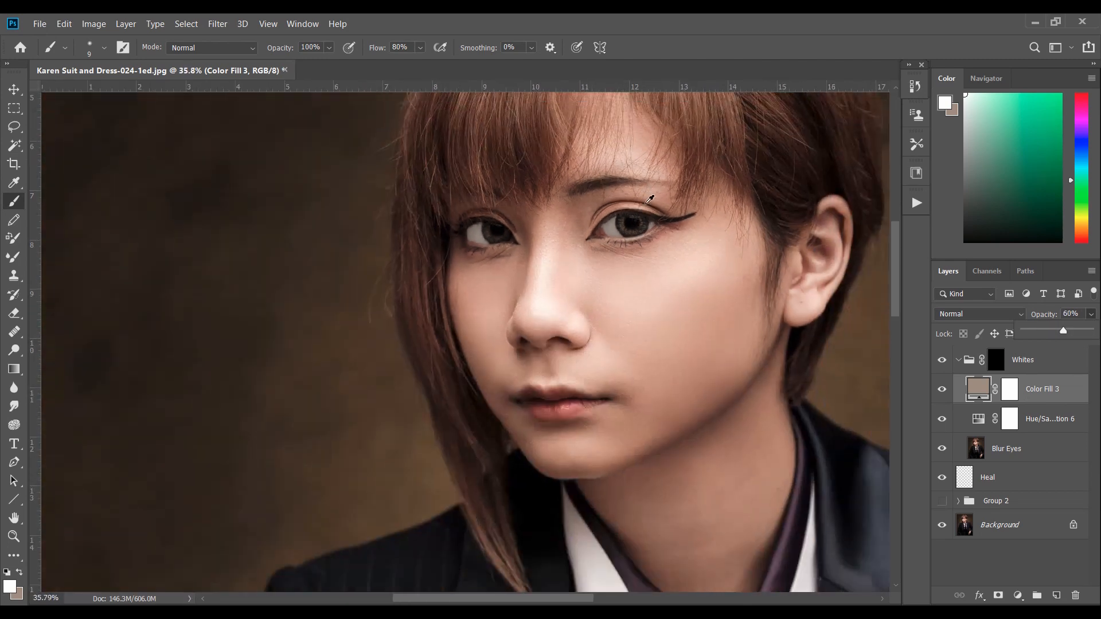
pyautogui.scroll(-3, 642, 198)
pyautogui.scroll(2, 779, 172)
pyautogui.scroll(4, 710, 229)
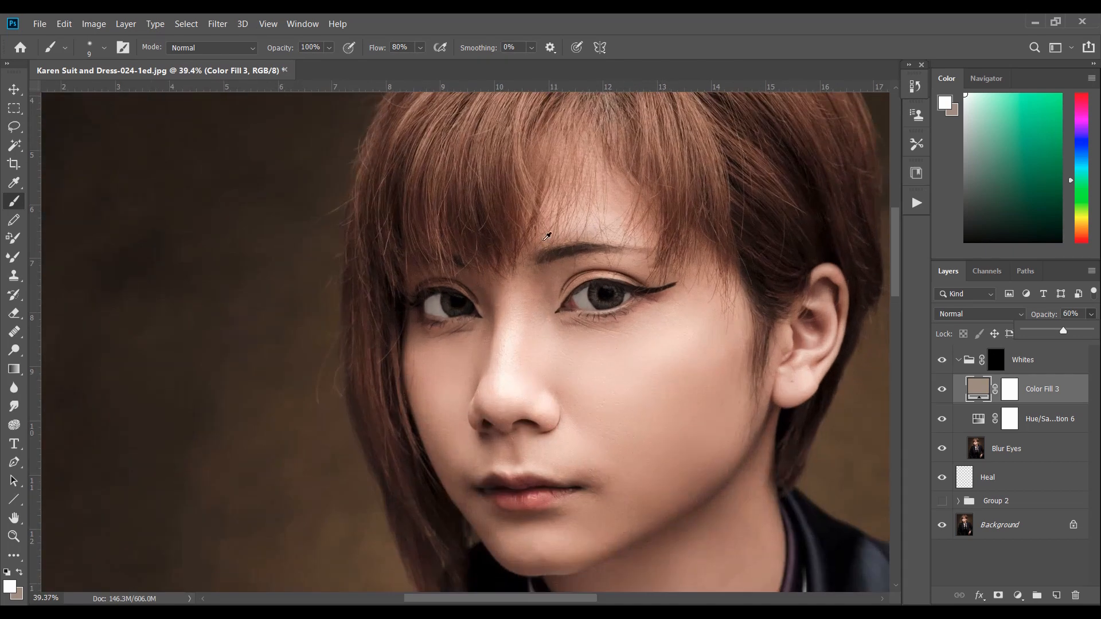
pyautogui.scroll(4, 547, 237)
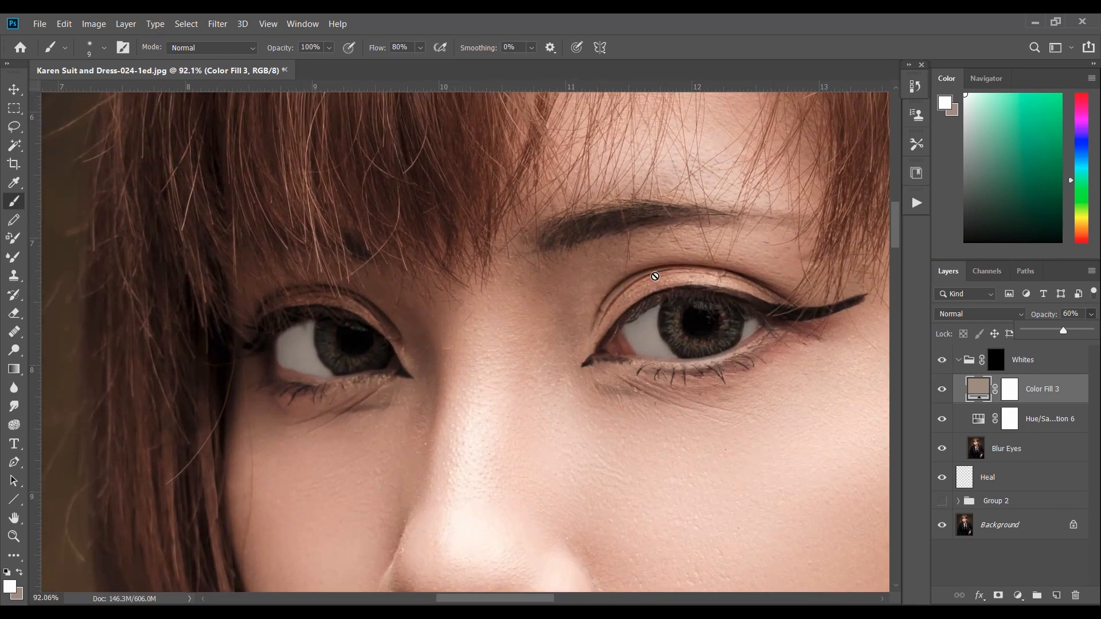
pyautogui.scroll(1, 781, 295)
pyautogui.click(998, 363)
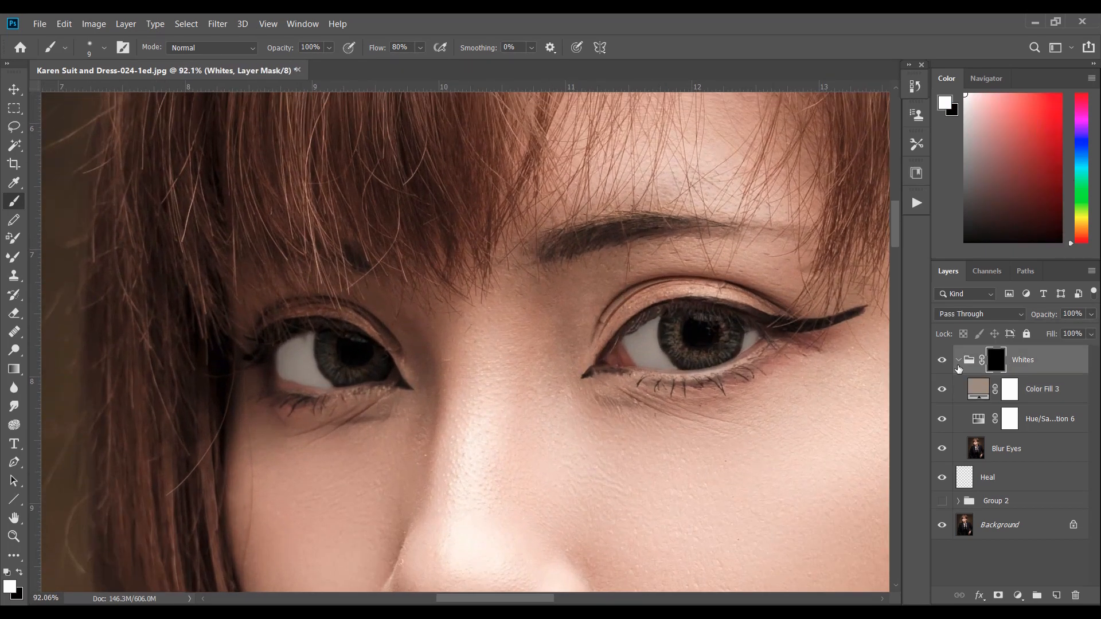
pyautogui.click(19, 573)
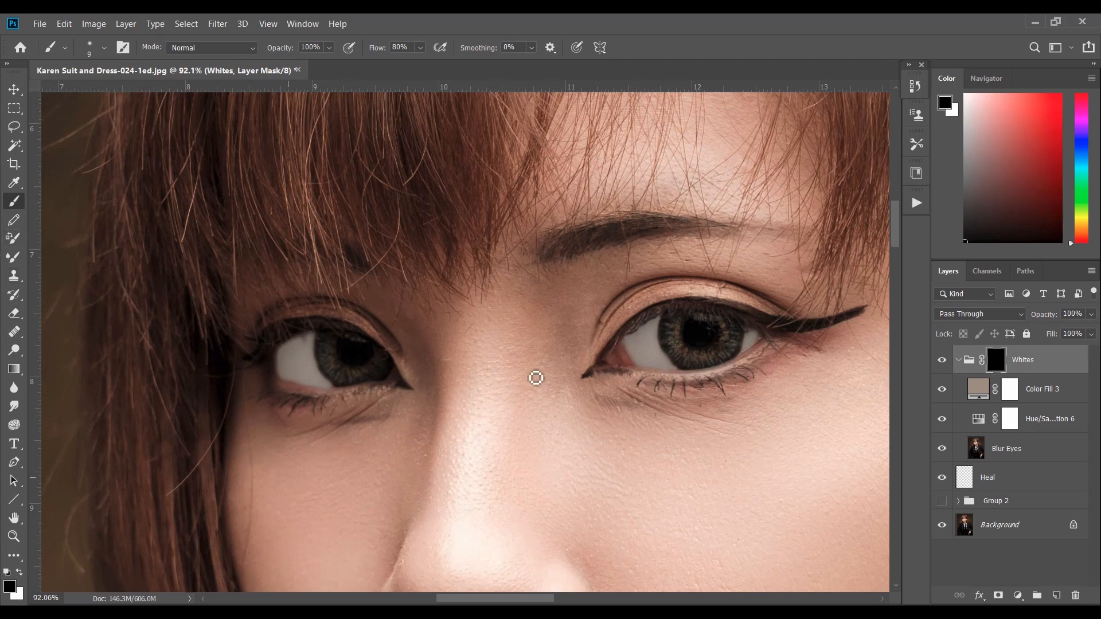
pyautogui.click(402, 48)
pyautogui.write('10')
pyautogui.press('Return')
# Soften the Whites mask edges around both eyes' whites and irises with a soft black 66 px brush
pyautogui.keyDown('alt'); pyautogui.rightClick(576, 236); pyautogui.keyUp('alt')
pyautogui.press('Return')
pyautogui.scroll(2, 643, 282)
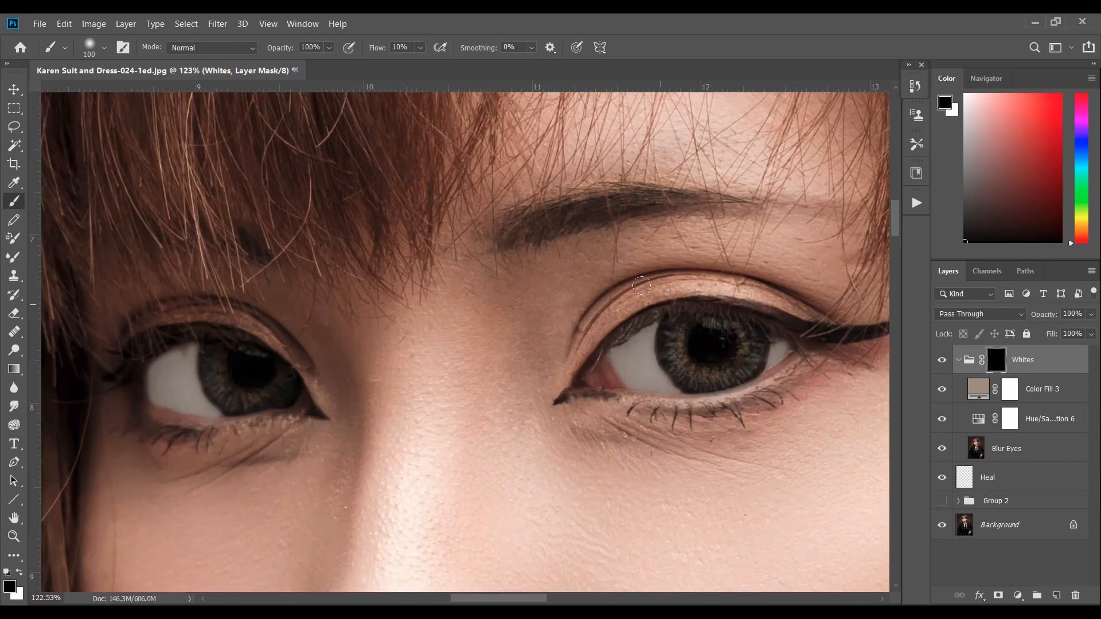
pyautogui.scroll(2, 645, 281)
pyautogui.moveTo(626, 306); pyautogui.dragTo(612, 306)
pyautogui.rightClick(612, 255)
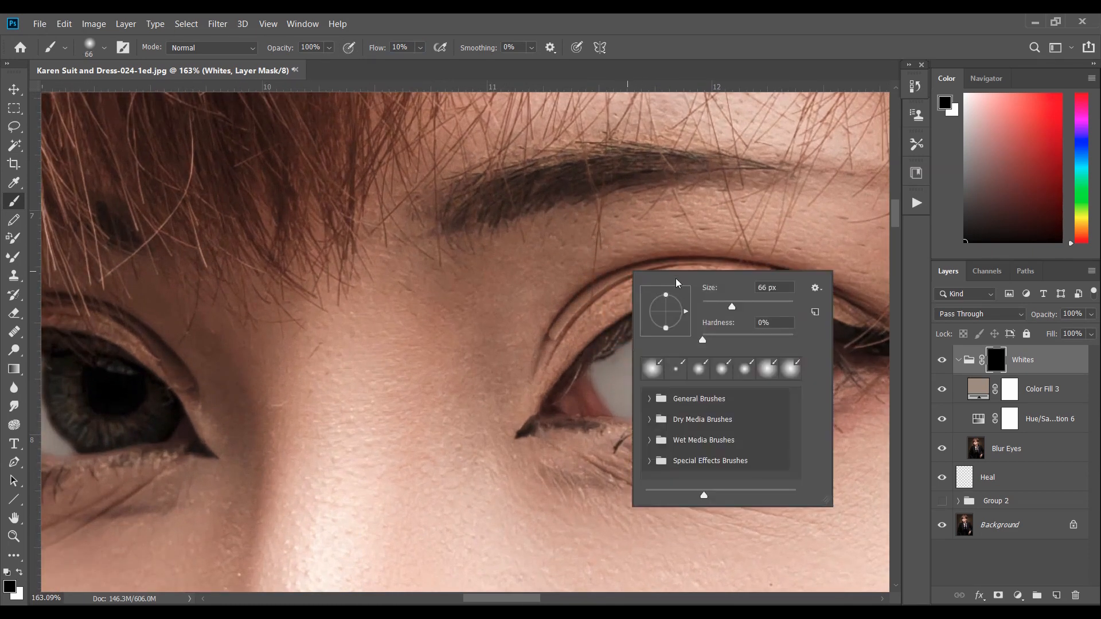
pyautogui.click(579, 294)
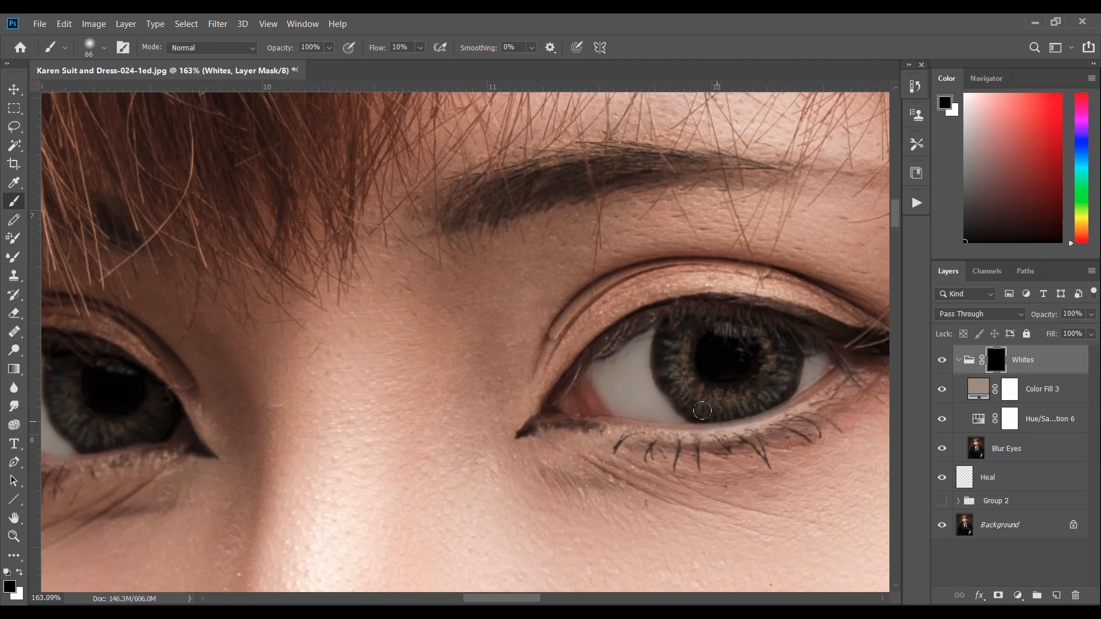
pyautogui.hscroll(-5, 386, 488)
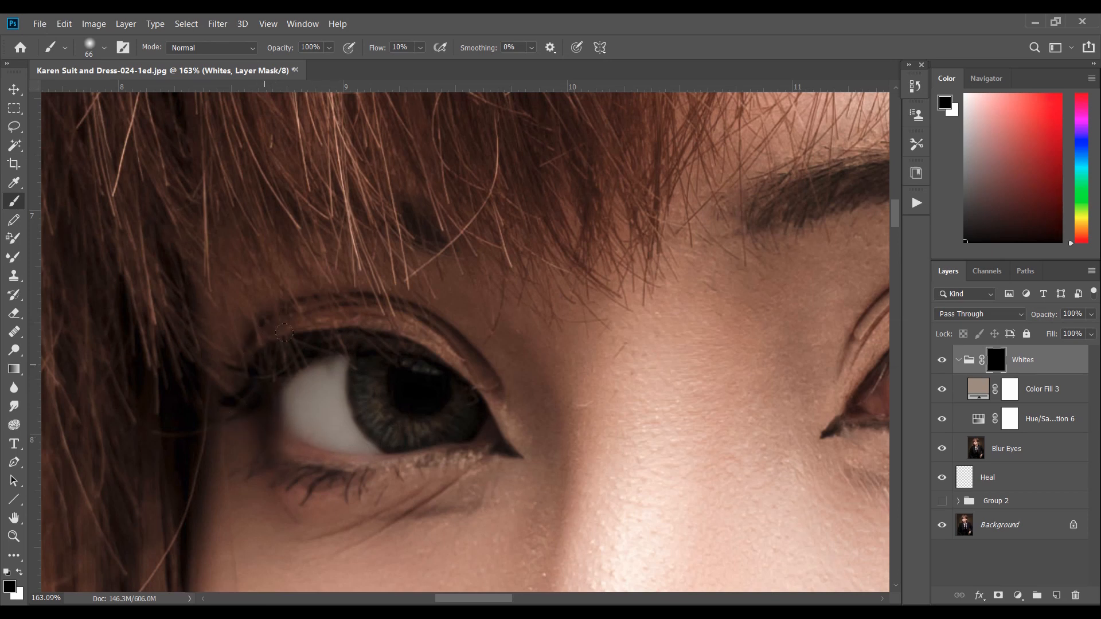
pyautogui.scroll(-5, 492, 284)
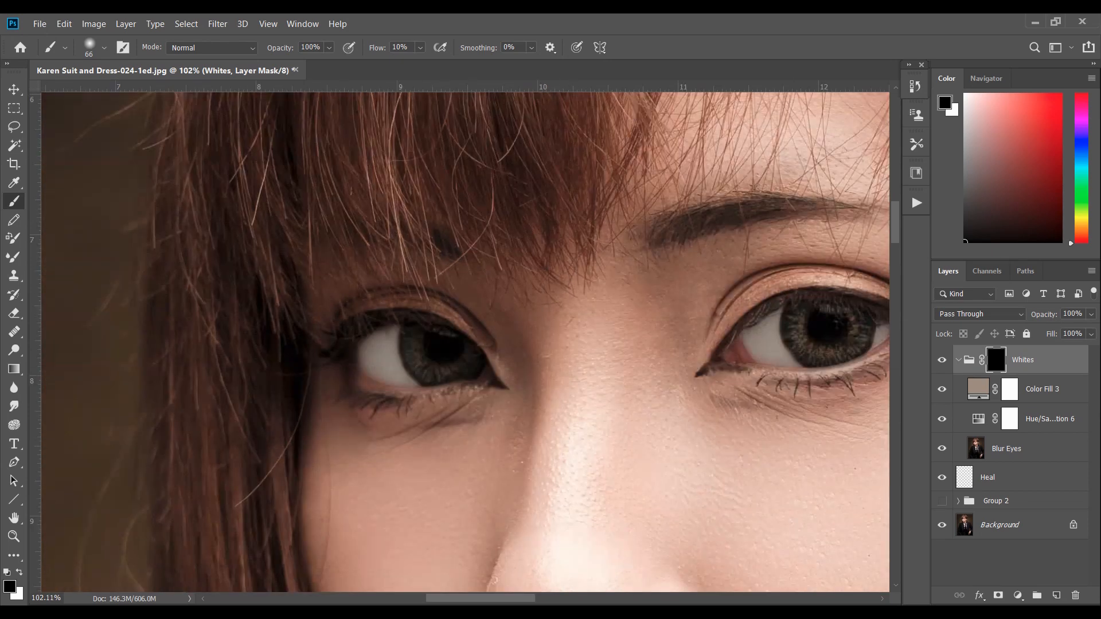
pyautogui.moveTo(515, 593); pyautogui.dragTo(535, 590)
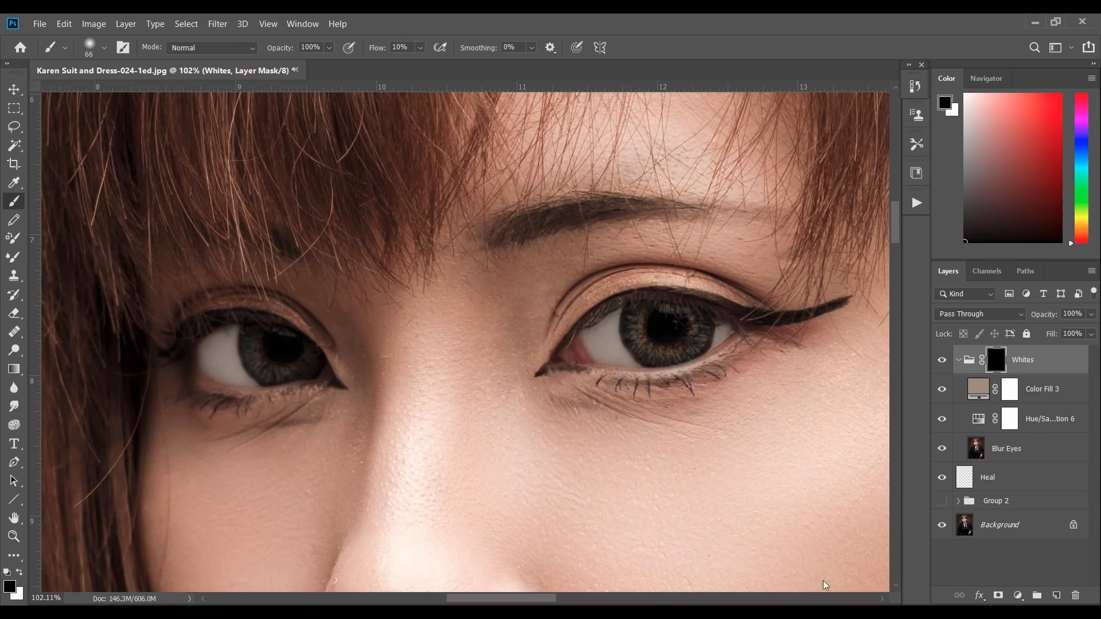
# Add a Curves adjustment above Color Fill 3 in the Whites group, pull its midtones down, and invert its mask to black
pyautogui.click(1017, 595)
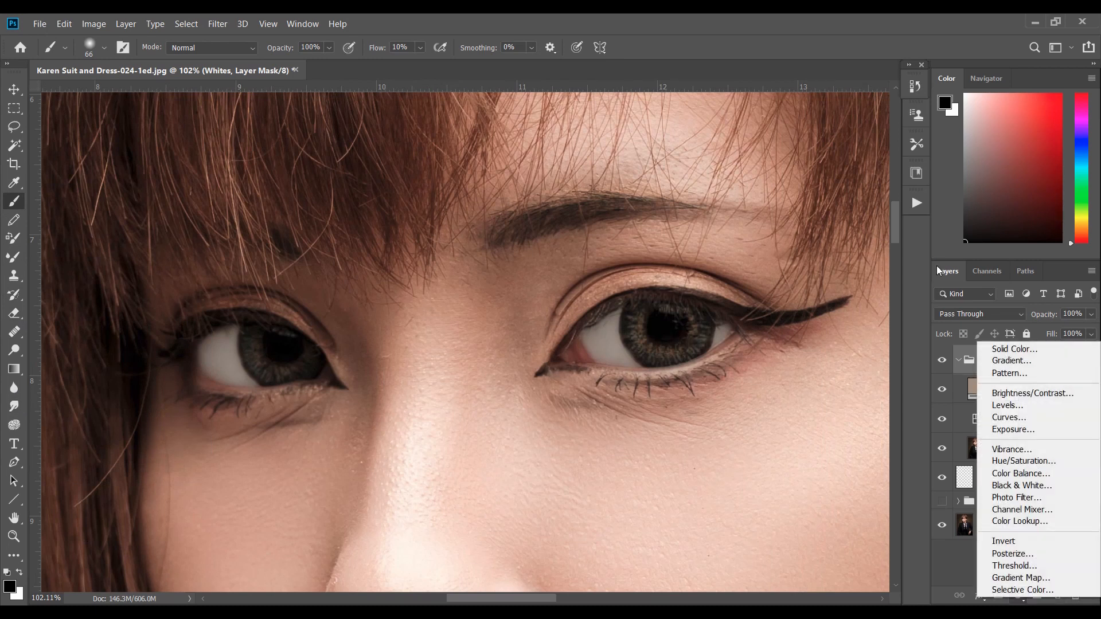
pyautogui.click(1026, 418)
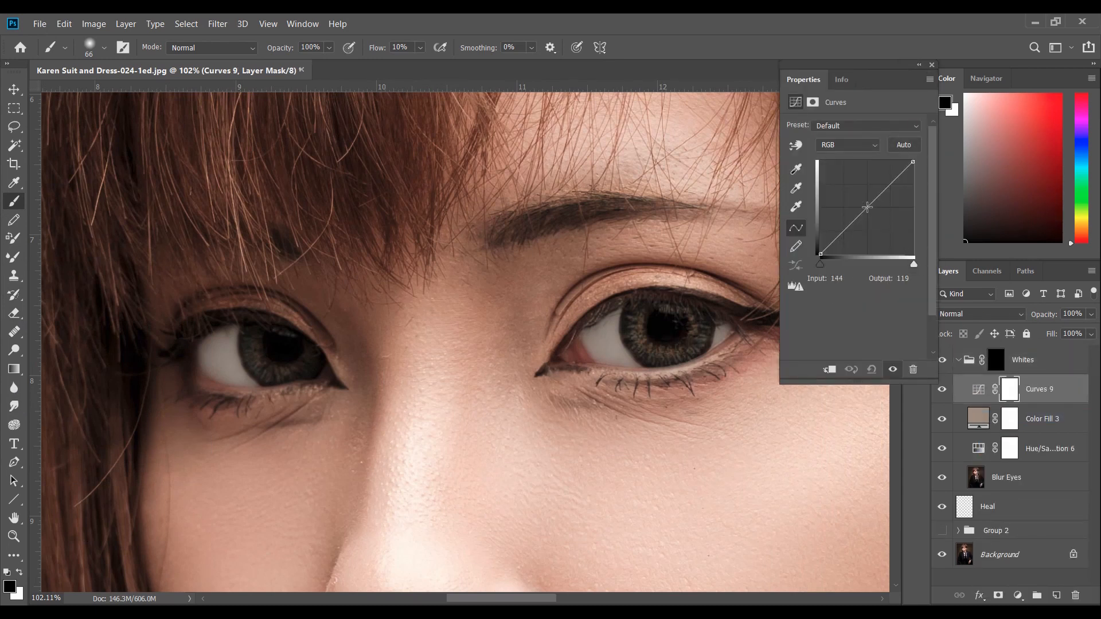
pyautogui.moveTo(875, 201); pyautogui.dragTo(873, 218)
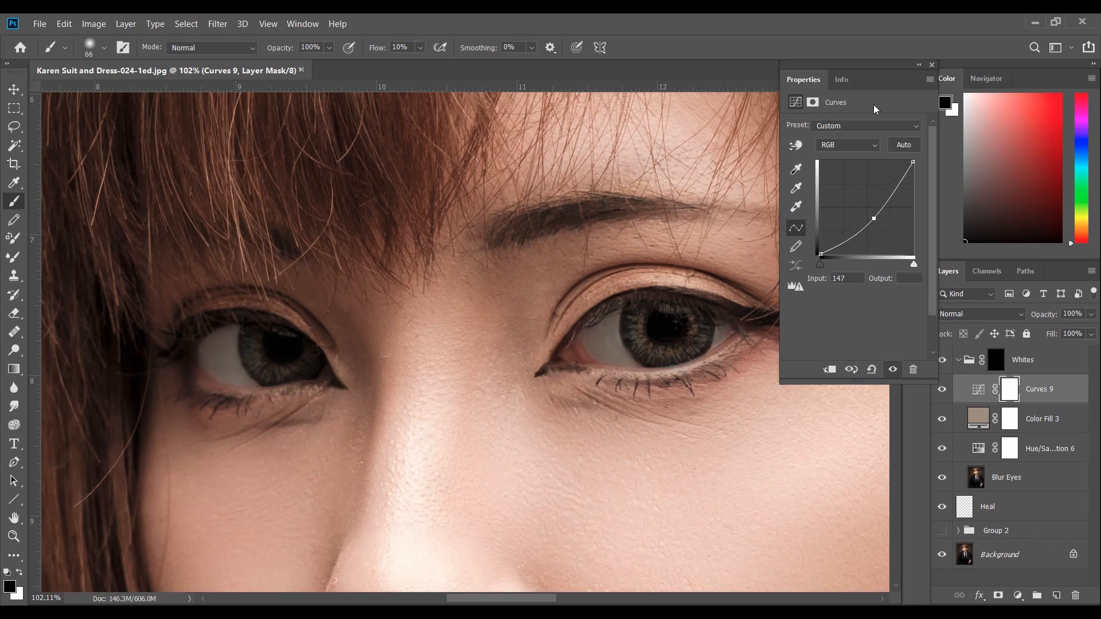
pyautogui.click(931, 65)
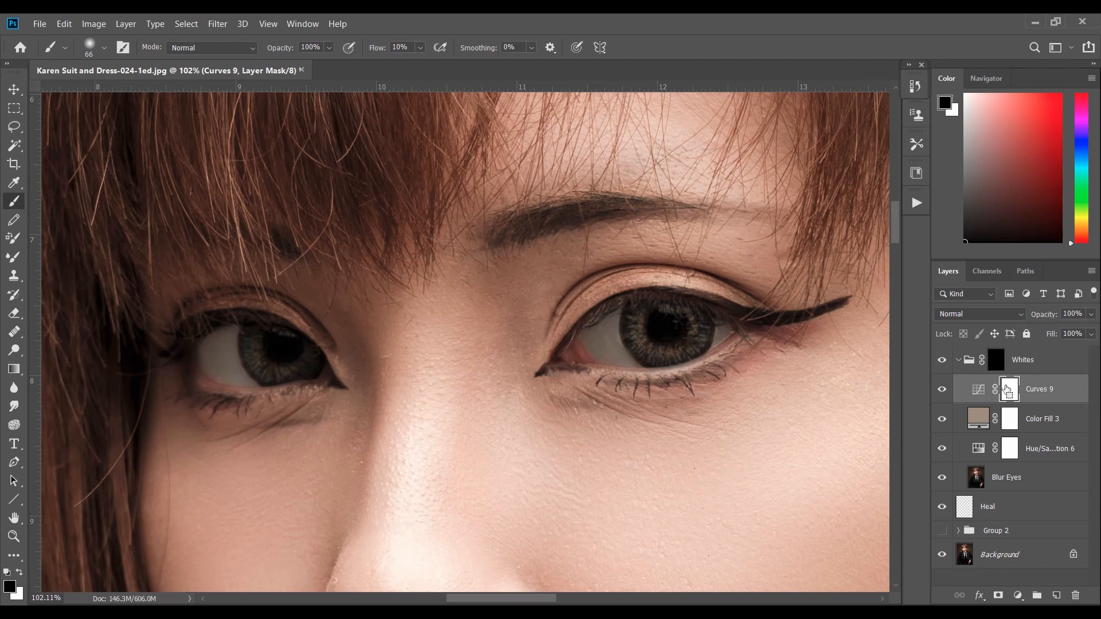
pyautogui.hotkey('ctrl', 'i')
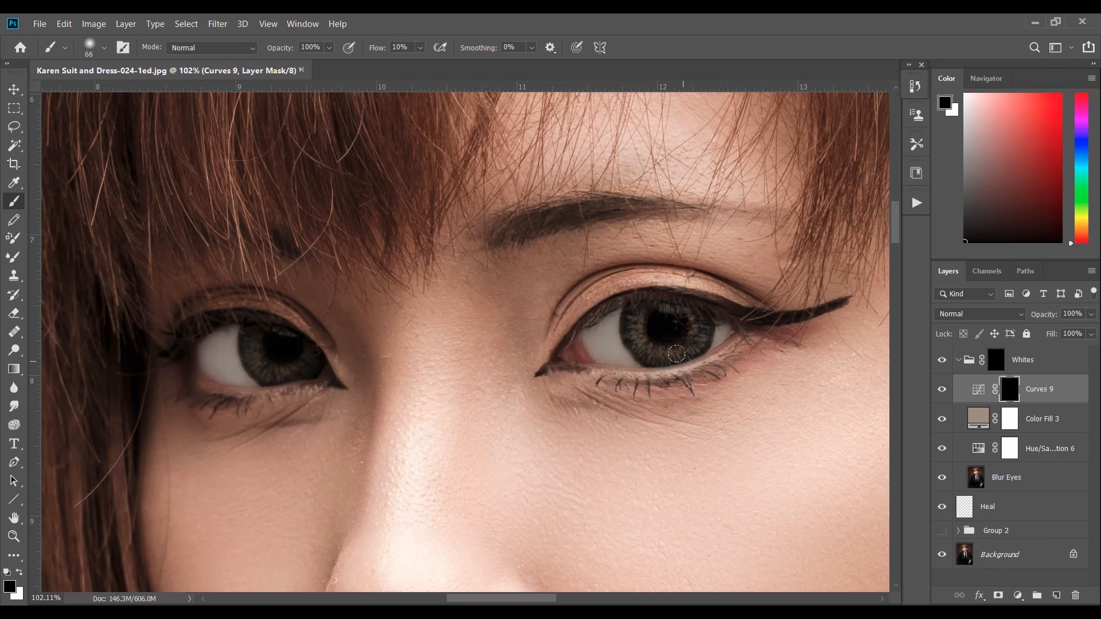
# Compare the eyes with and without the Whites group
pyautogui.click(942, 360)
pyautogui.click(942, 360)
pyautogui.click(942, 360)
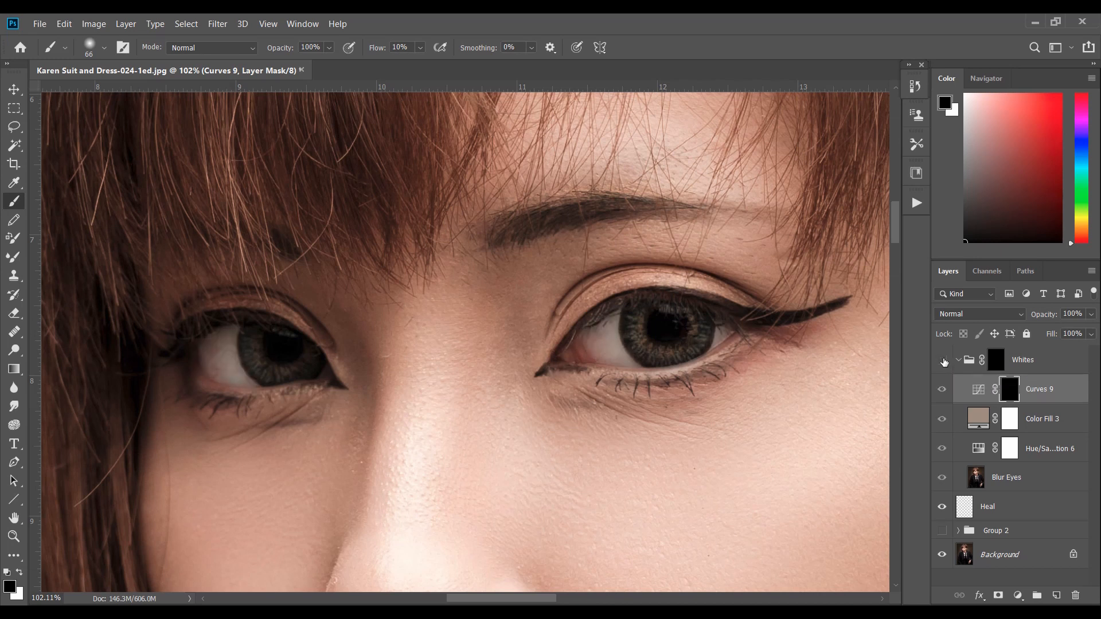
pyautogui.click(943, 360)
pyautogui.click(943, 360)
# Show the Whites group and paint white at 10% flow on the Curves 9 mask to shade the edges of the eye whites
pyautogui.click(21, 572)
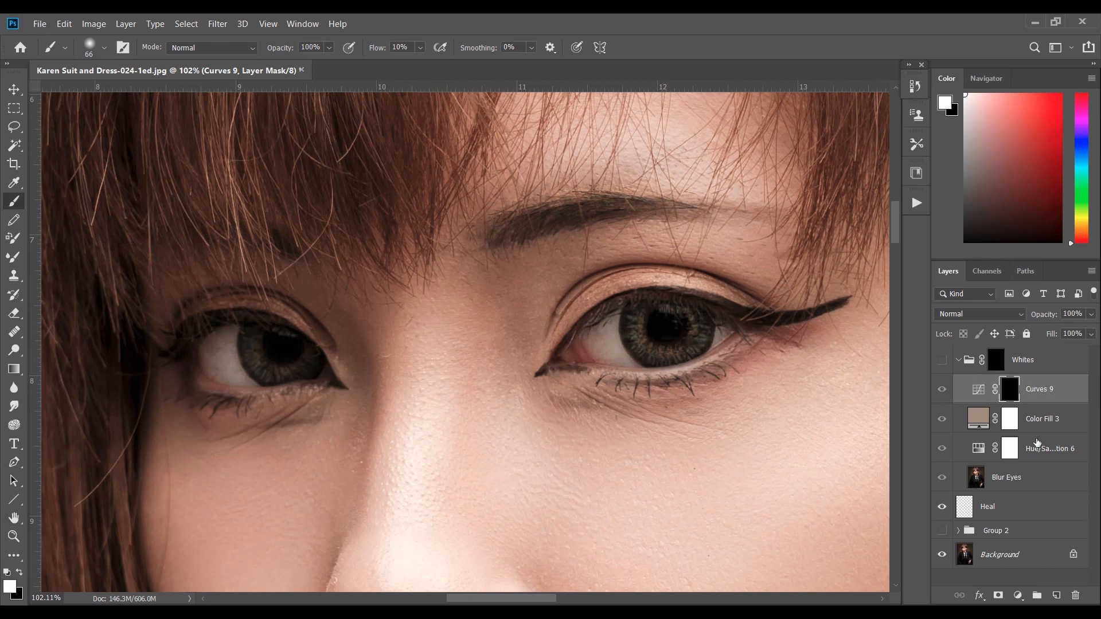
pyautogui.click(941, 359)
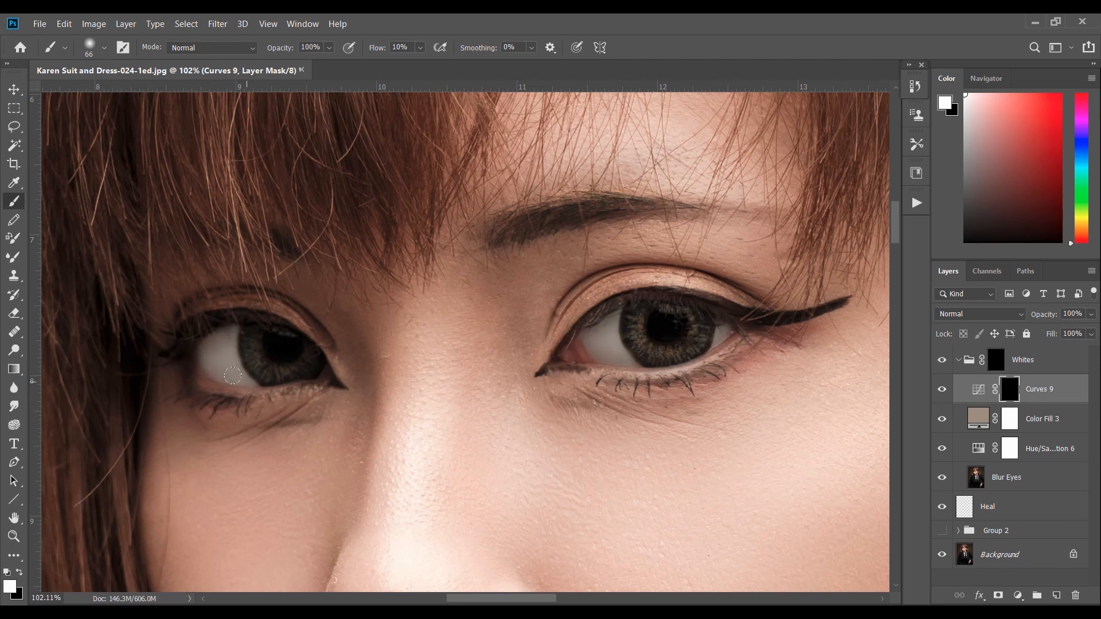
pyautogui.moveTo(233, 375)
pyautogui.mouseDown()
pyautogui.moveTo(182, 362)
pyautogui.moveTo(225, 356)
pyautogui.moveTo(238, 311)
pyautogui.moveTo(167, 350)
pyautogui.moveTo(241, 310)
pyautogui.moveTo(174, 353)
pyautogui.mouseUp()
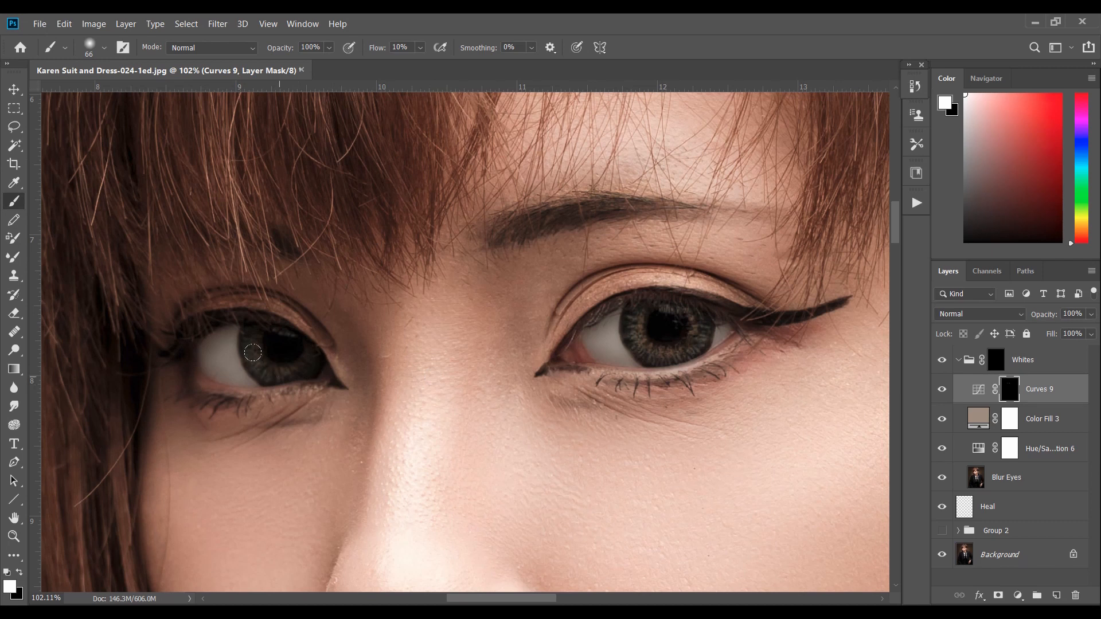
# Toggle the Whites group's visibility repeatedly to examine the added shading on the eye whites before and after
pyautogui.click(943, 362)
pyautogui.click(944, 364)
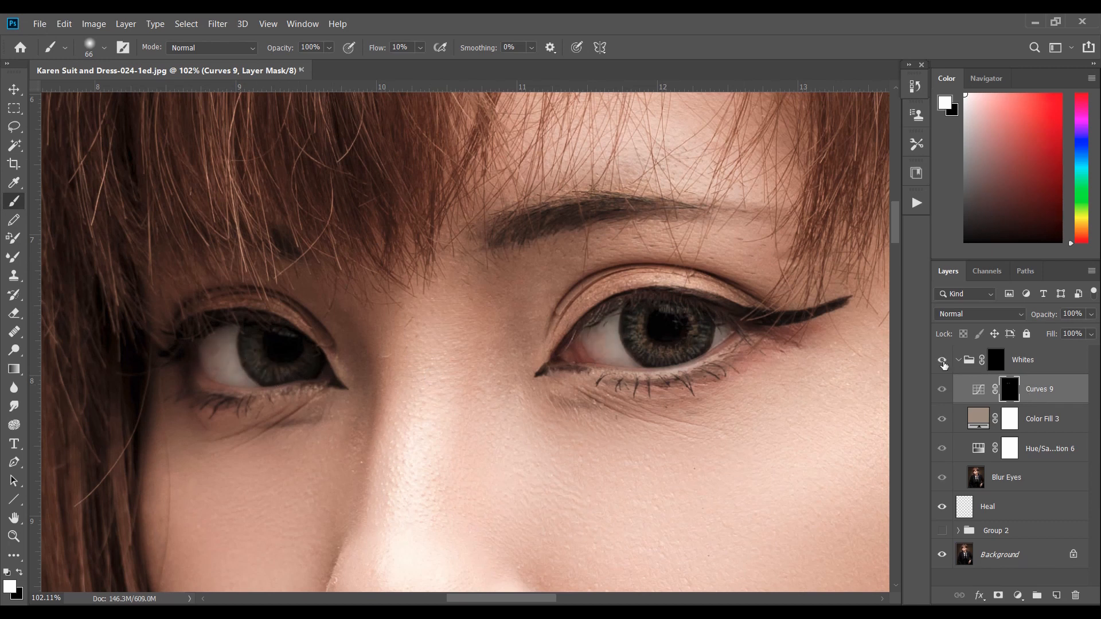
pyautogui.click(943, 364)
pyautogui.click(943, 363)
pyautogui.click(943, 361)
pyautogui.click(943, 361)
pyautogui.click(943, 361)
pyautogui.click(943, 362)
pyautogui.click(944, 361)
pyautogui.click(943, 362)
pyautogui.click(943, 362)
pyautogui.click(943, 362)
pyautogui.click(943, 362)
pyautogui.click(943, 362)
pyautogui.click(943, 362)
pyautogui.click(943, 363)
pyautogui.click(943, 362)
pyautogui.click(943, 362)
pyautogui.click(943, 362)
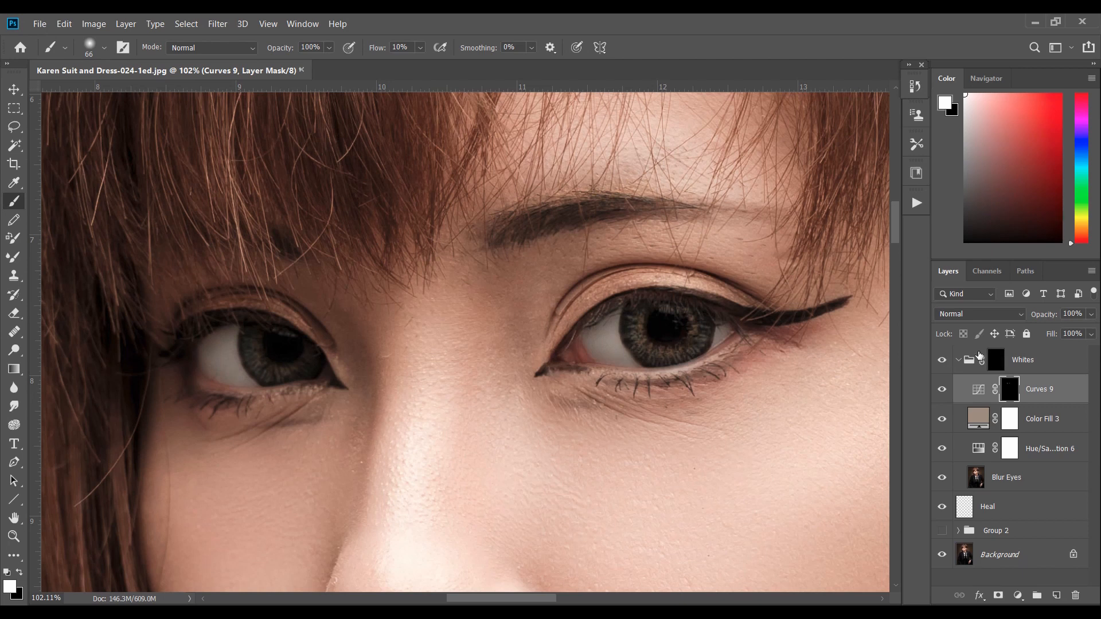
# Set the Color Fill 3 layer's opacity to about 68% and the Whites group's opacity to 74%
pyautogui.click(980, 421)
pyautogui.moveTo(1091, 314)
pyautogui.mouseDown()
pyautogui.moveTo(1069, 325)
pyautogui.moveTo(1085, 334)
pyautogui.mouseUp()
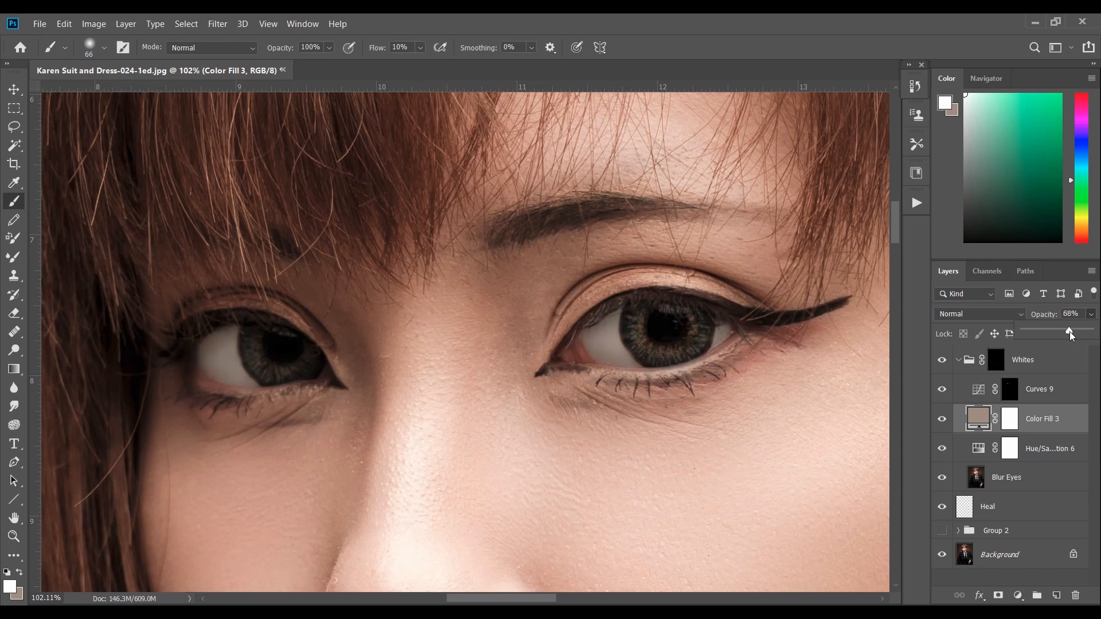
pyautogui.moveTo(1071, 331); pyautogui.dragTo(1070, 332)
pyautogui.click(1031, 362)
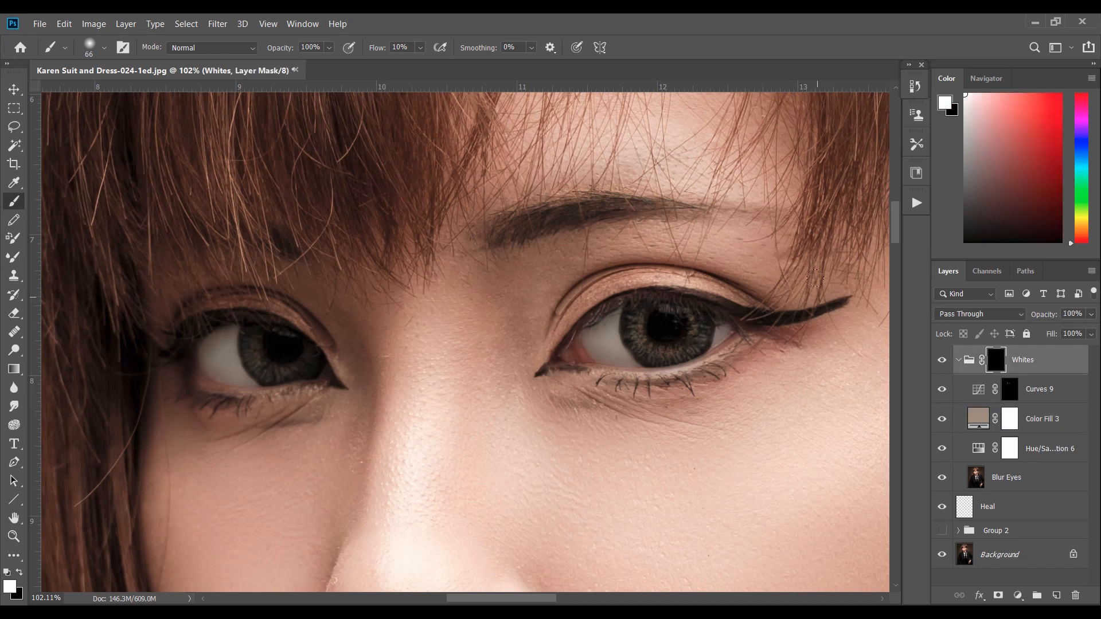
pyautogui.click(1085, 315)
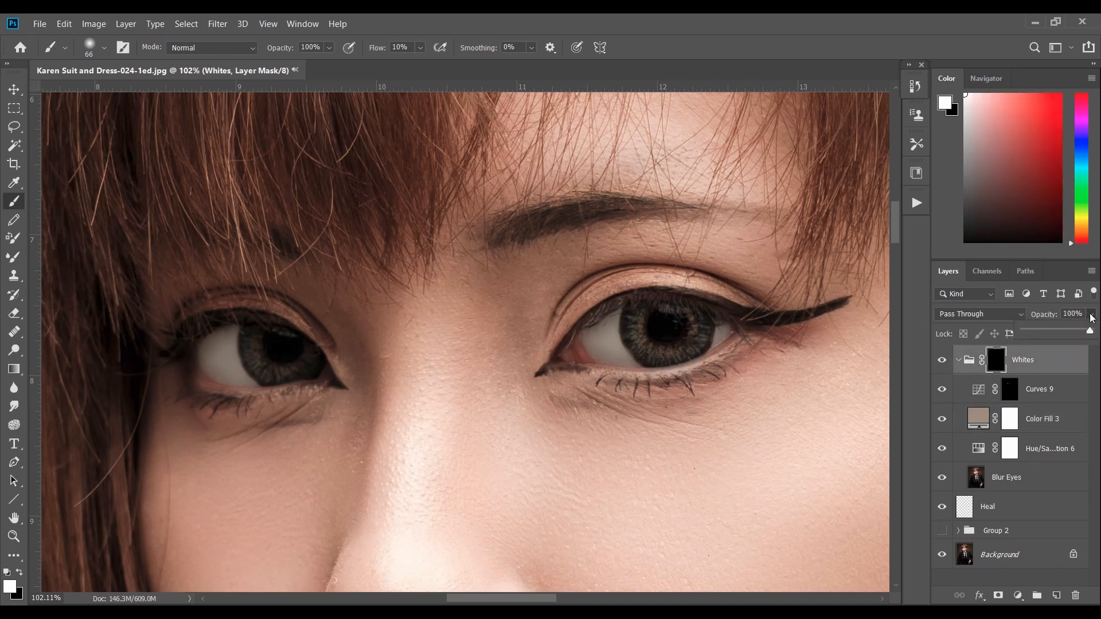
pyautogui.moveTo(1089, 331); pyautogui.dragTo(1070, 332)
# Paint more white over the eye whites on the Curves 9 mask with the soft brush enlarged to 368 px
pyautogui.scroll(-15, 602, 185)
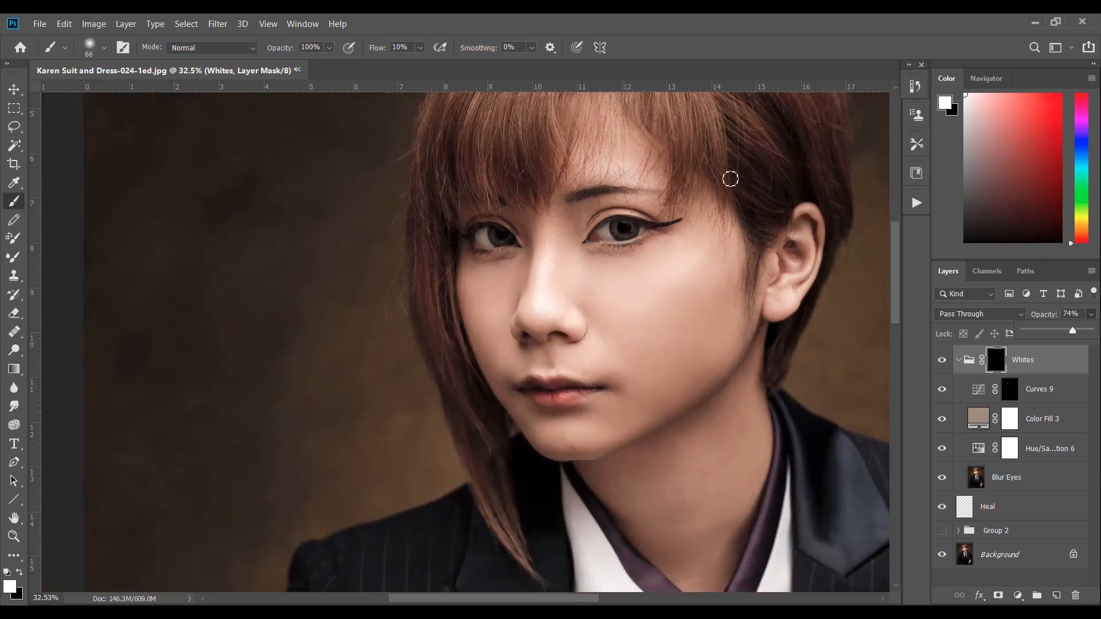
pyautogui.scroll(-3, 783, 155)
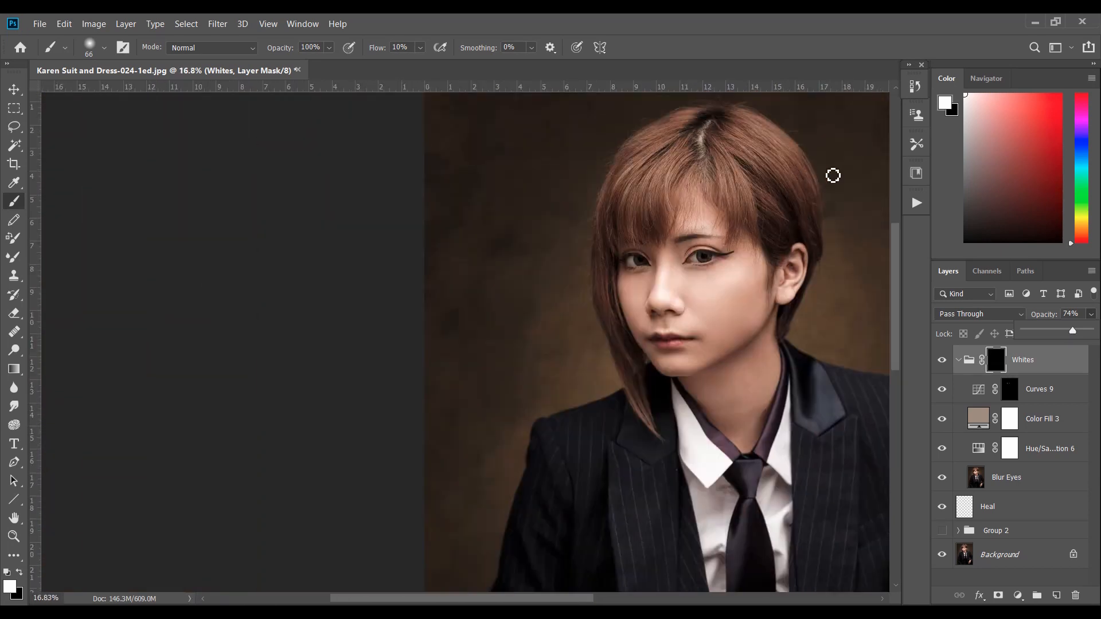
pyautogui.scroll(3, 604, 283)
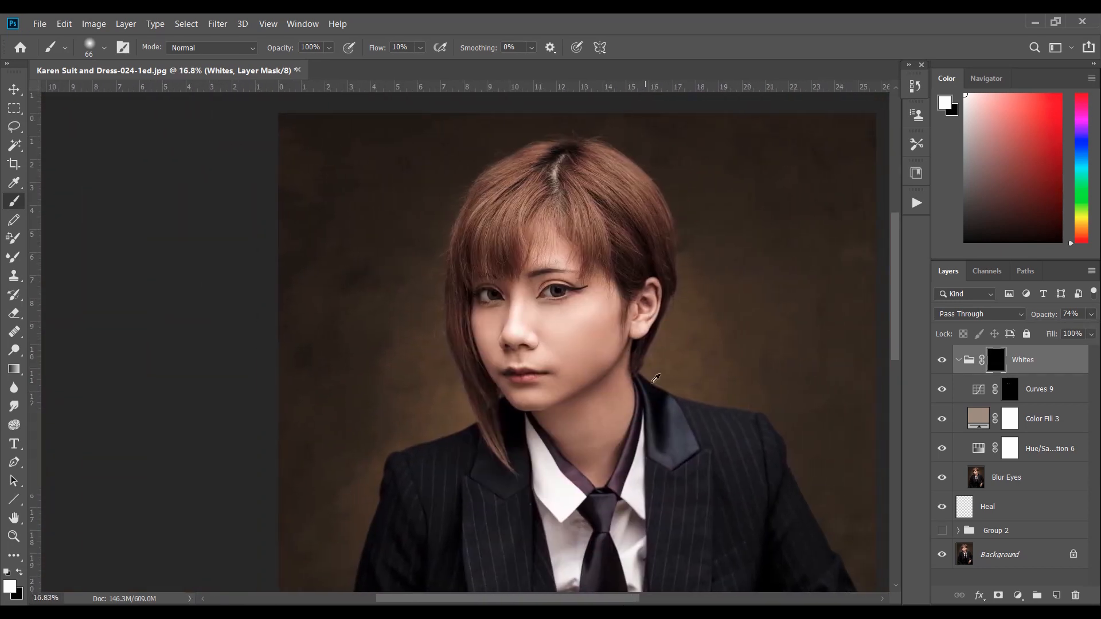
pyautogui.scroll(2, 563, 299)
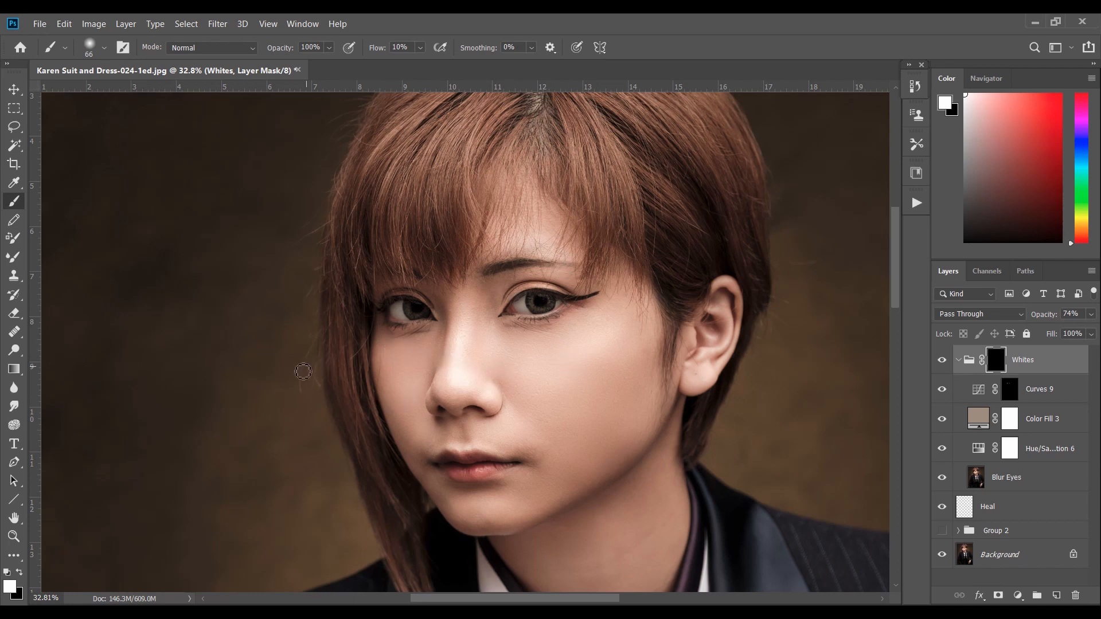
pyautogui.scroll(3, 316, 358)
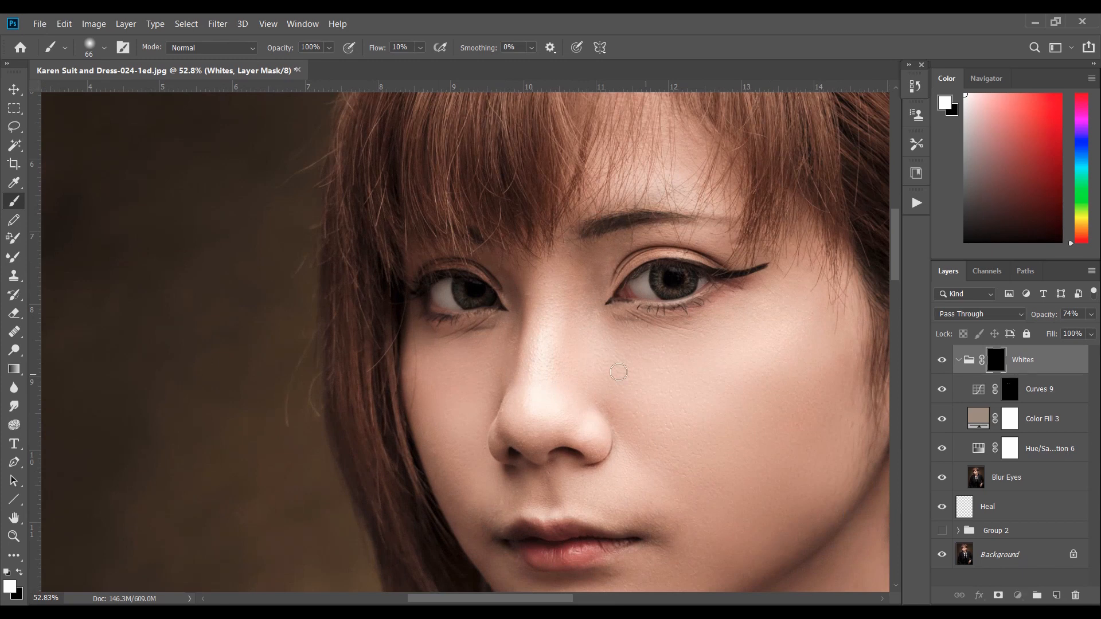
pyautogui.click(1056, 400)
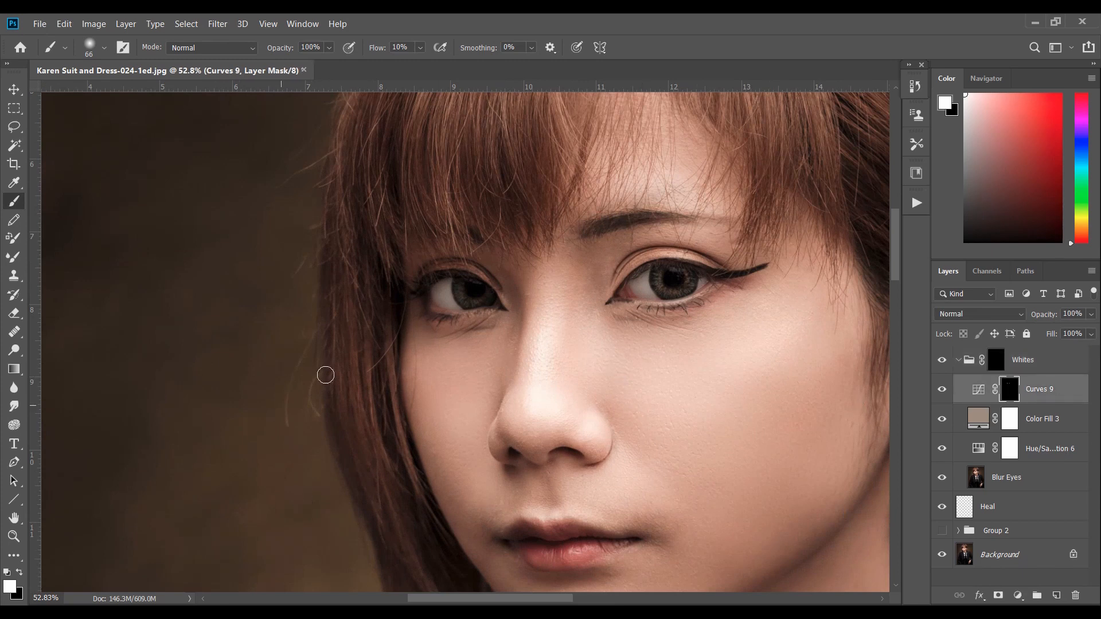
pyautogui.moveTo(321, 353); pyautogui.dragTo(384, 376)
pyautogui.scroll(-1, 588, 440)
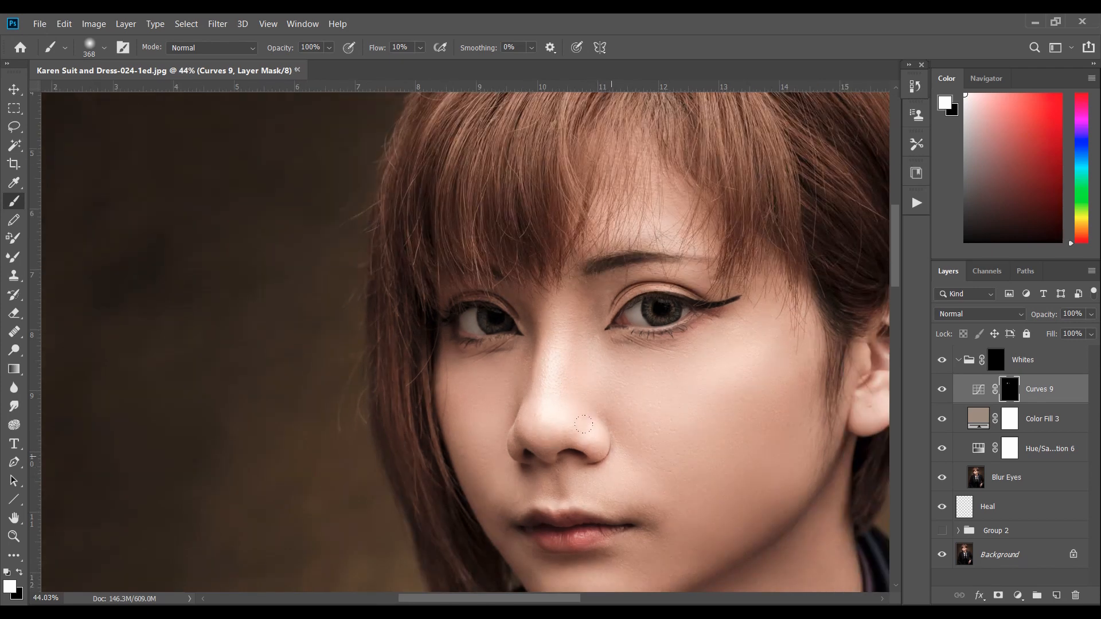
pyautogui.moveTo(572, 602); pyautogui.dragTo(596, 602)
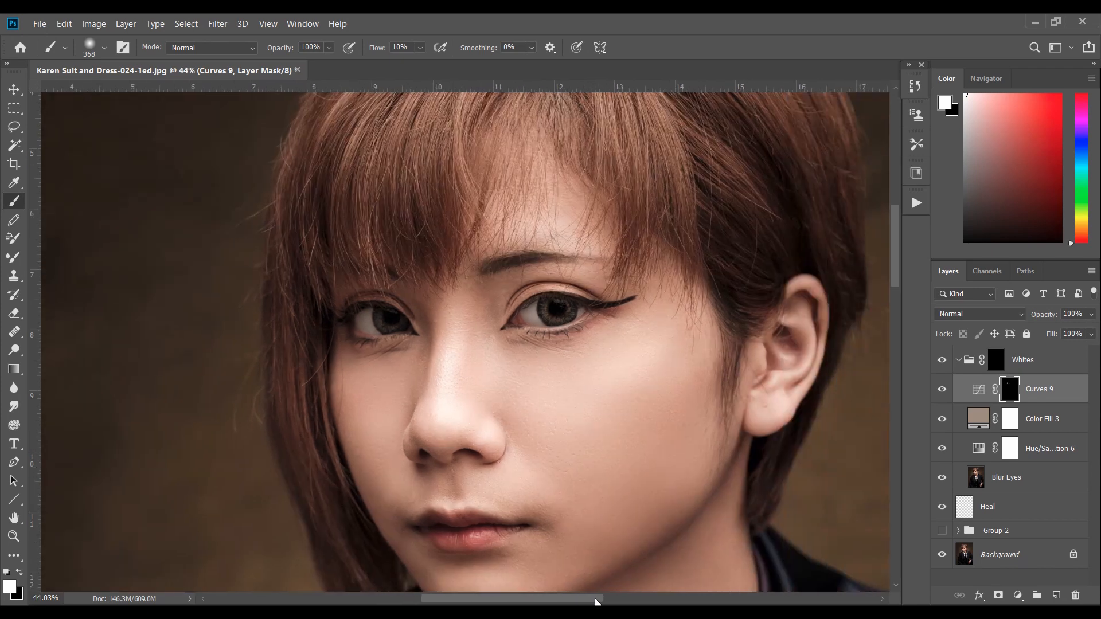
# Add a Curves adjustment layer above the Whites group and raise its curve at input 93 to brighten the image
pyautogui.click(953, 365)
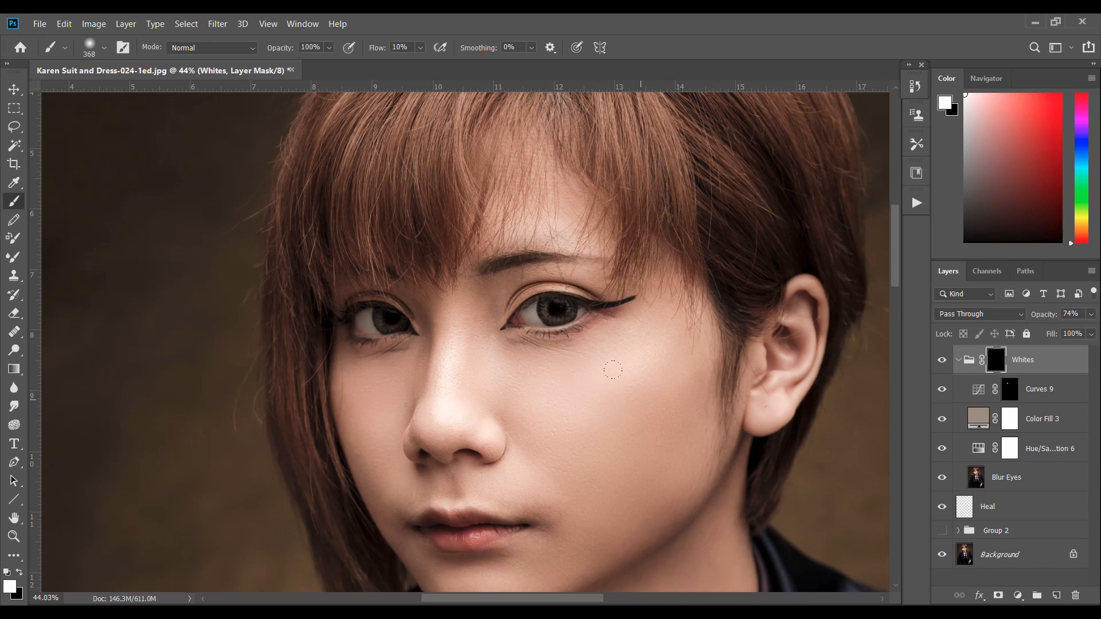
pyautogui.scroll(3, 570, 246)
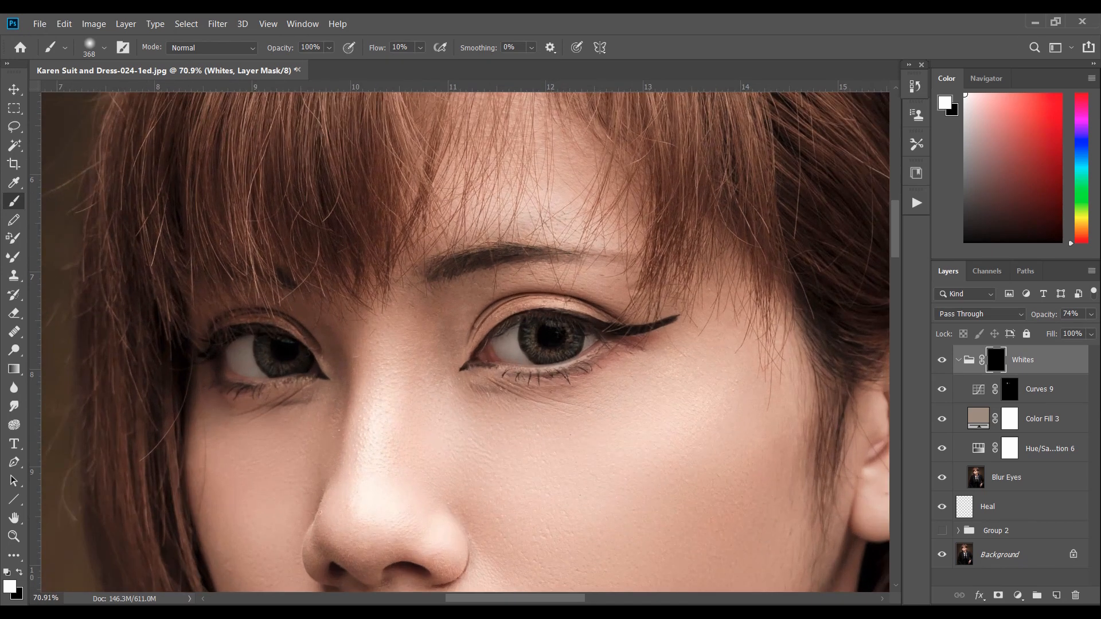
pyautogui.click(1018, 596)
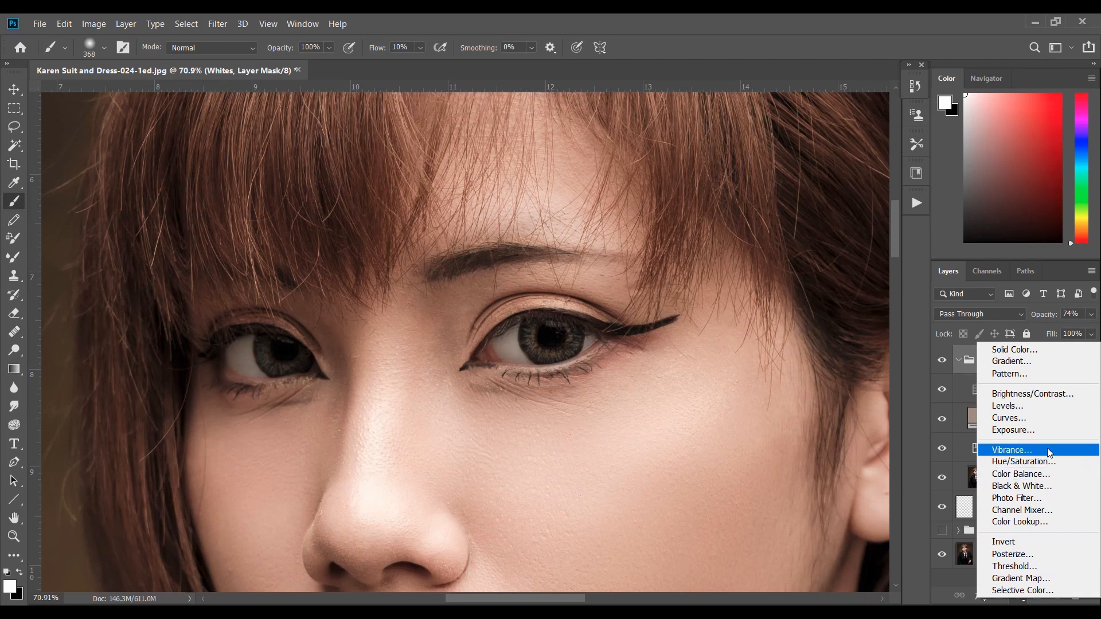
pyautogui.click(1045, 421)
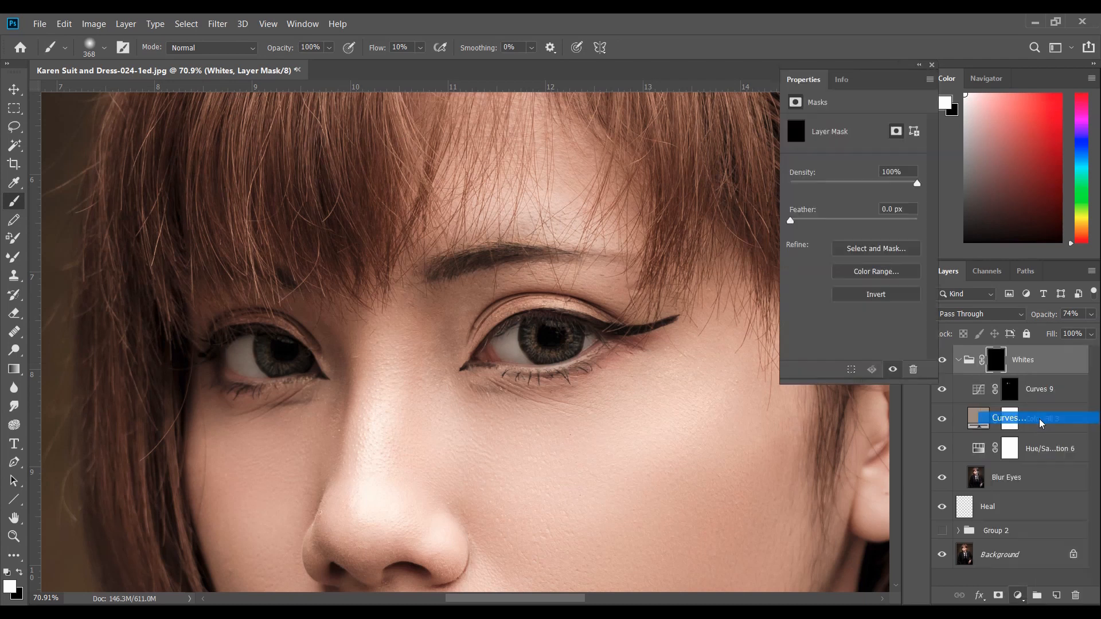
pyautogui.moveTo(861, 210)
pyautogui.mouseDown()
pyautogui.moveTo(844, 190)
pyautogui.moveTo(857, 211)
pyautogui.moveTo(851, 204)
pyautogui.mouseUp()
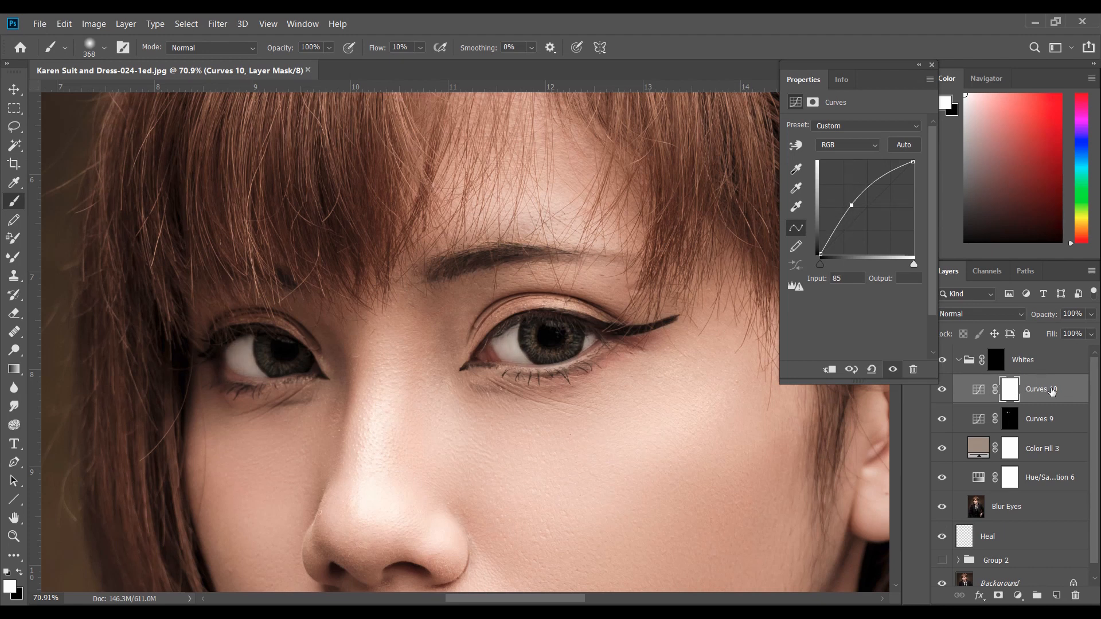
pyautogui.moveTo(1051, 391); pyautogui.dragTo(1049, 346)
pyautogui.moveTo(851, 205)
pyautogui.mouseDown()
pyautogui.moveTo(854, 229)
pyautogui.moveTo(855, 202)
pyautogui.mouseUp()
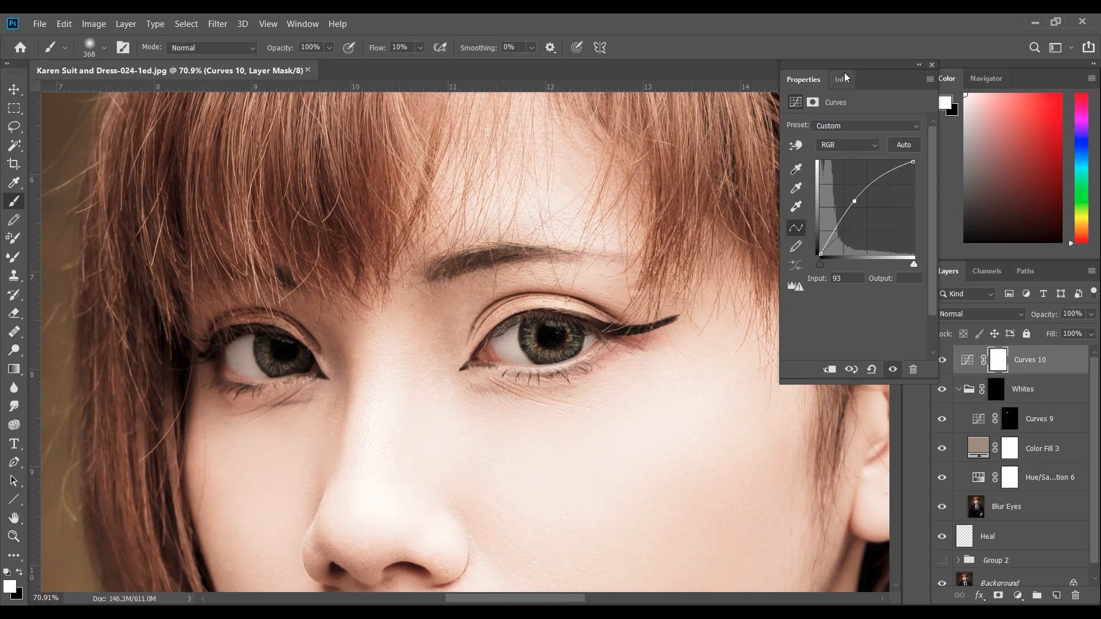
pyautogui.click(932, 65)
# Add a Hue/Saturation adjustment layer above the brightening Curves layer and increase its Saturation slightly
pyautogui.click(1018, 596)
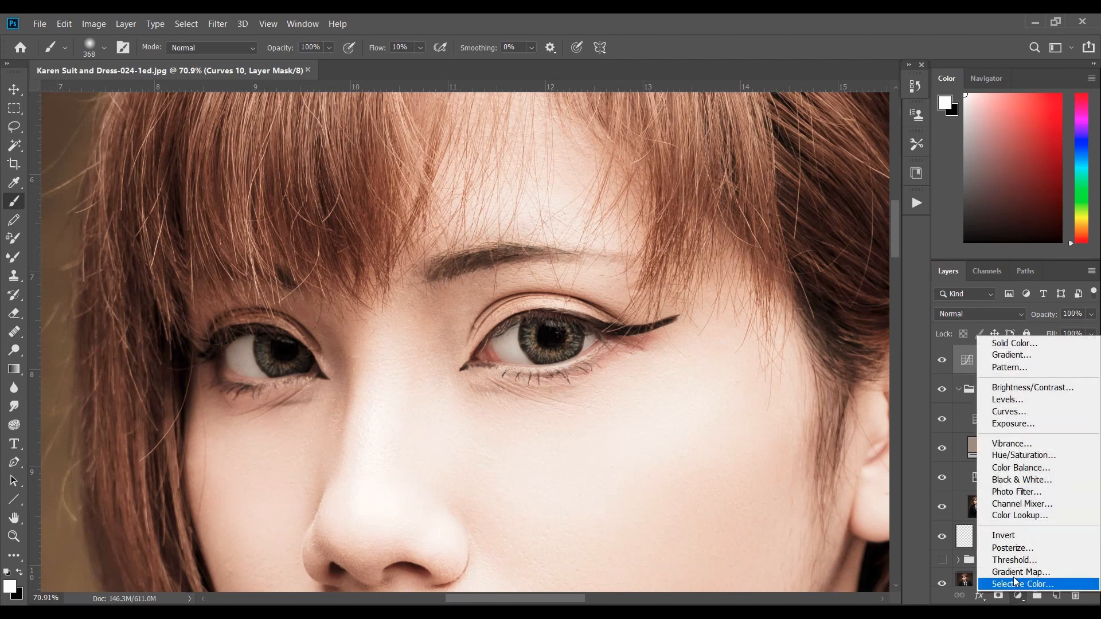
pyautogui.click(1033, 456)
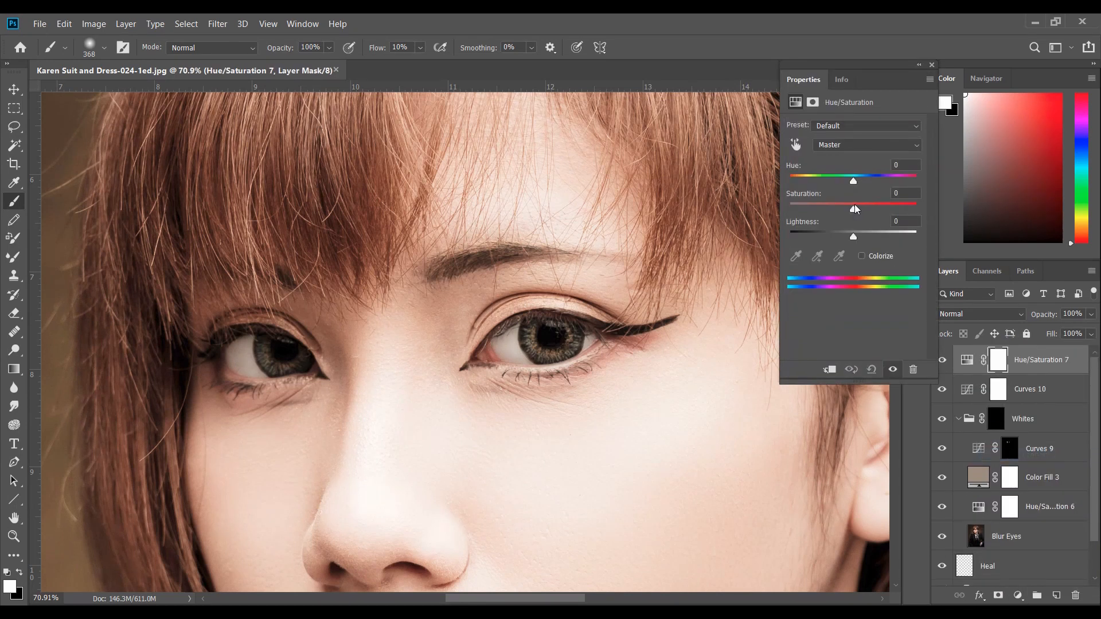
pyautogui.moveTo(855, 209); pyautogui.dragTo(863, 212)
pyautogui.moveTo(866, 210); pyautogui.dragTo(866, 210)
pyautogui.click(931, 66)
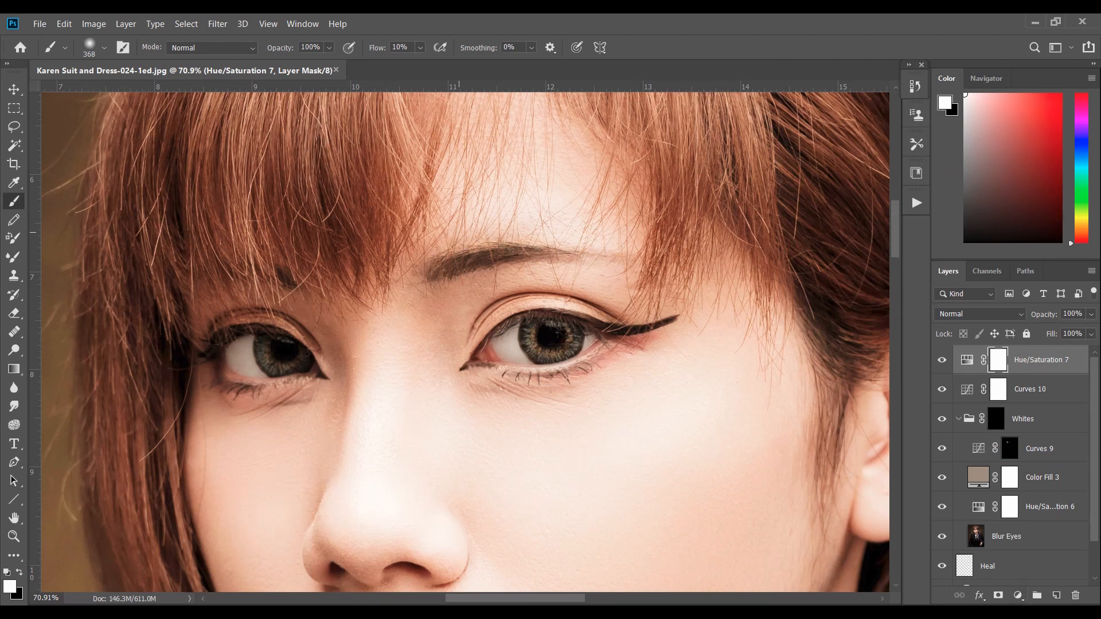
# Add another Curves adjustment layer on top, lower its curve at input 155 to darken, and invert its mask to black
pyautogui.click(1017, 595)
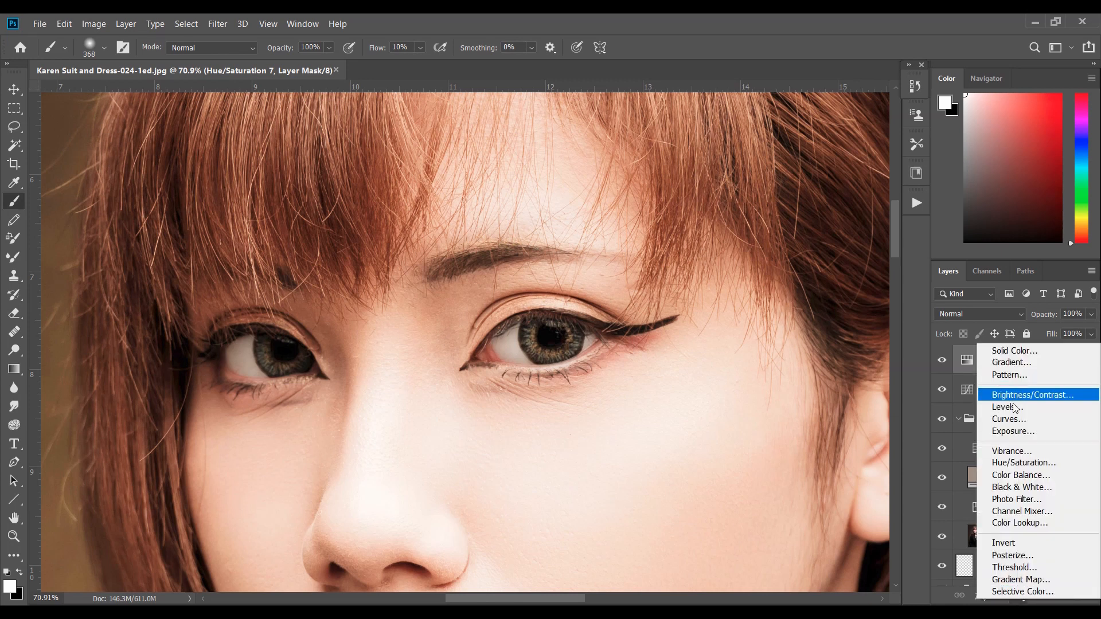
pyautogui.click(1010, 419)
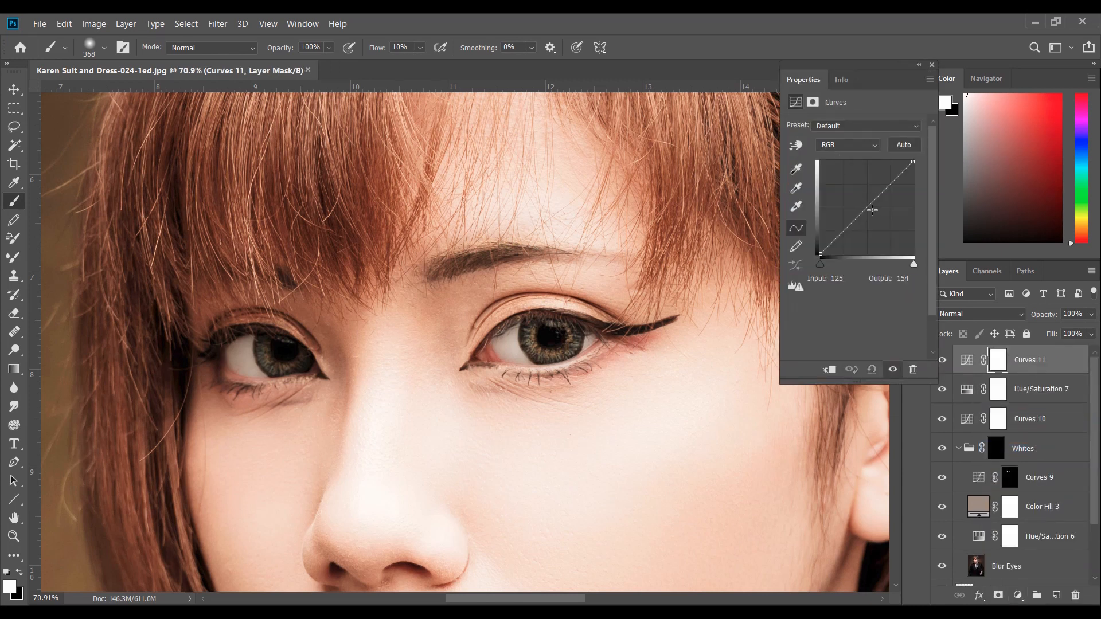
pyautogui.moveTo(868, 205); pyautogui.dragTo(878, 214)
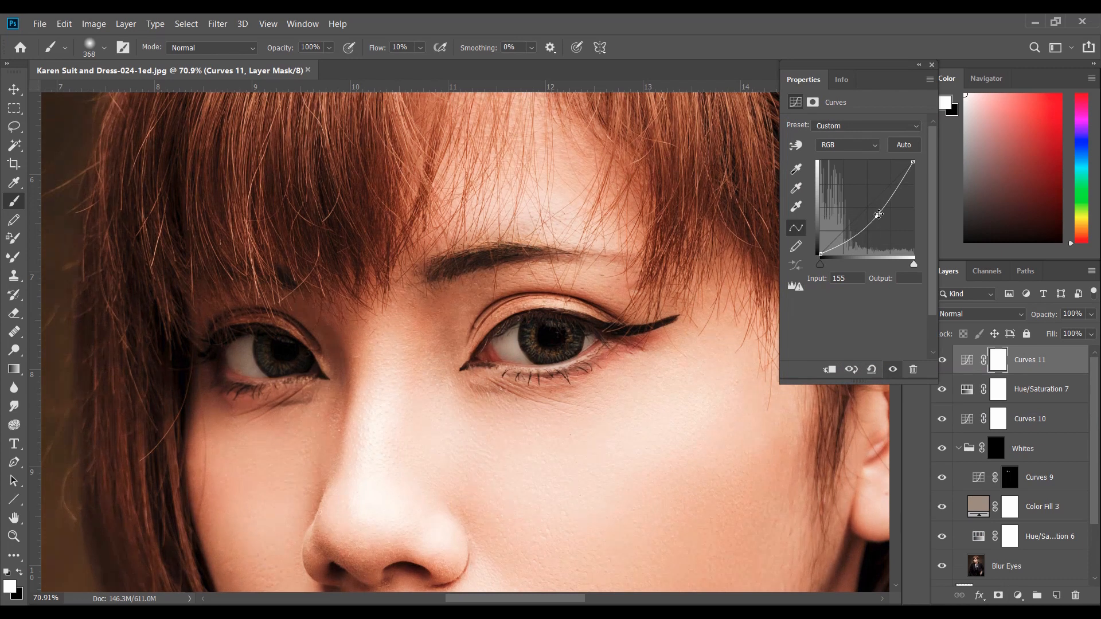
pyautogui.click(1002, 359)
pyautogui.click(932, 65)
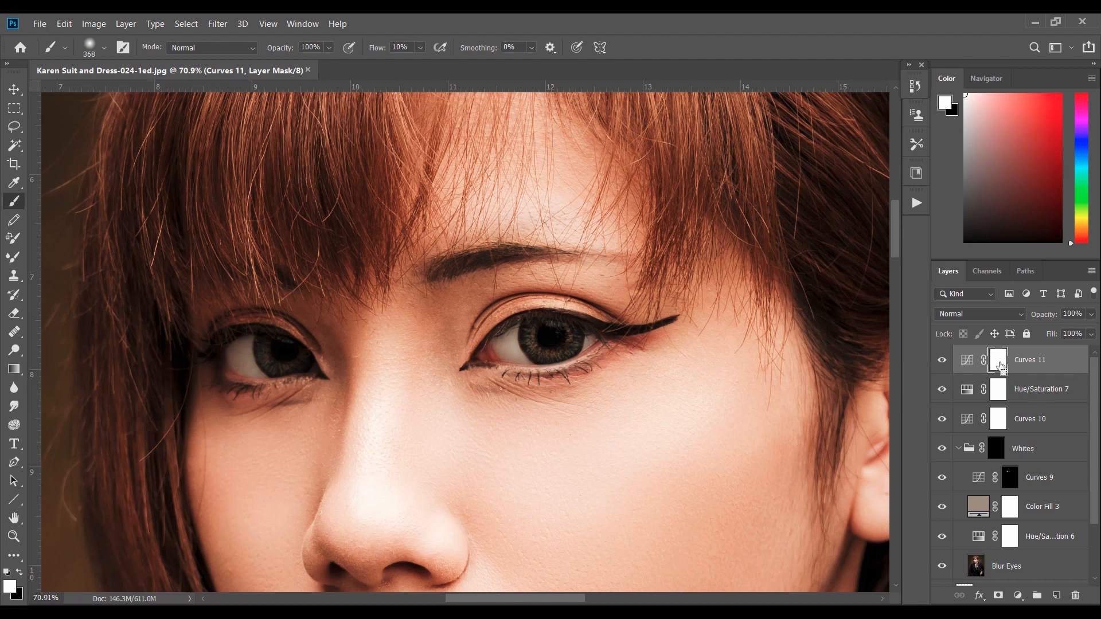
pyautogui.hotkey('ctrl', 'i')
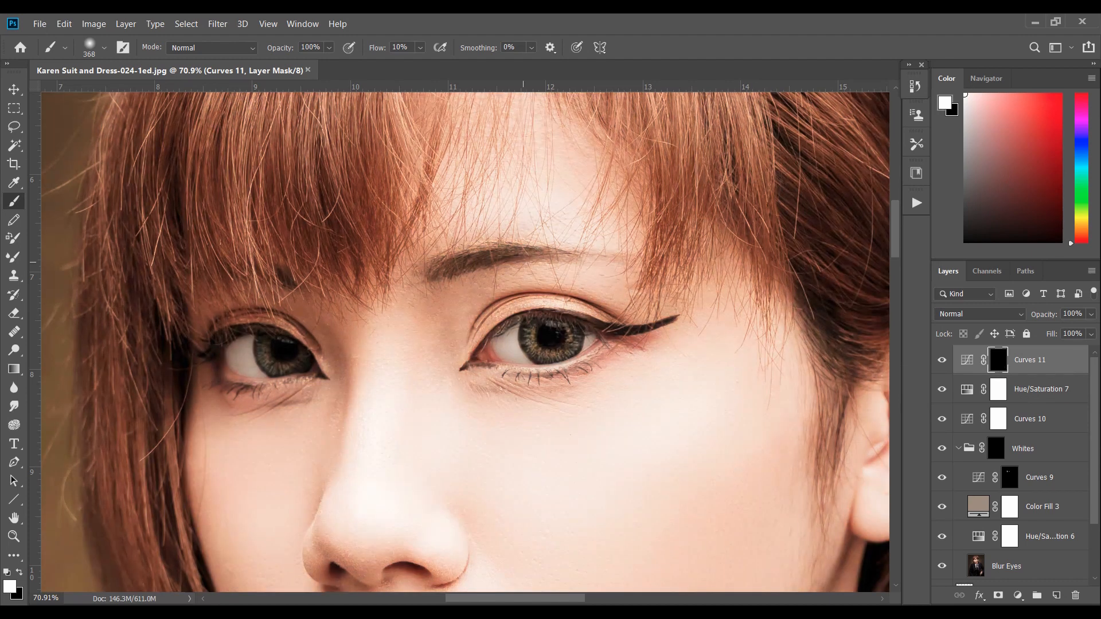
# Paint white on the Curves 11 mask around the edges of both irises with a 20 px brush at 10% flow
pyautogui.scroll(4, 464, 330)
pyautogui.moveTo(568, 332); pyautogui.dragTo(465, 353)
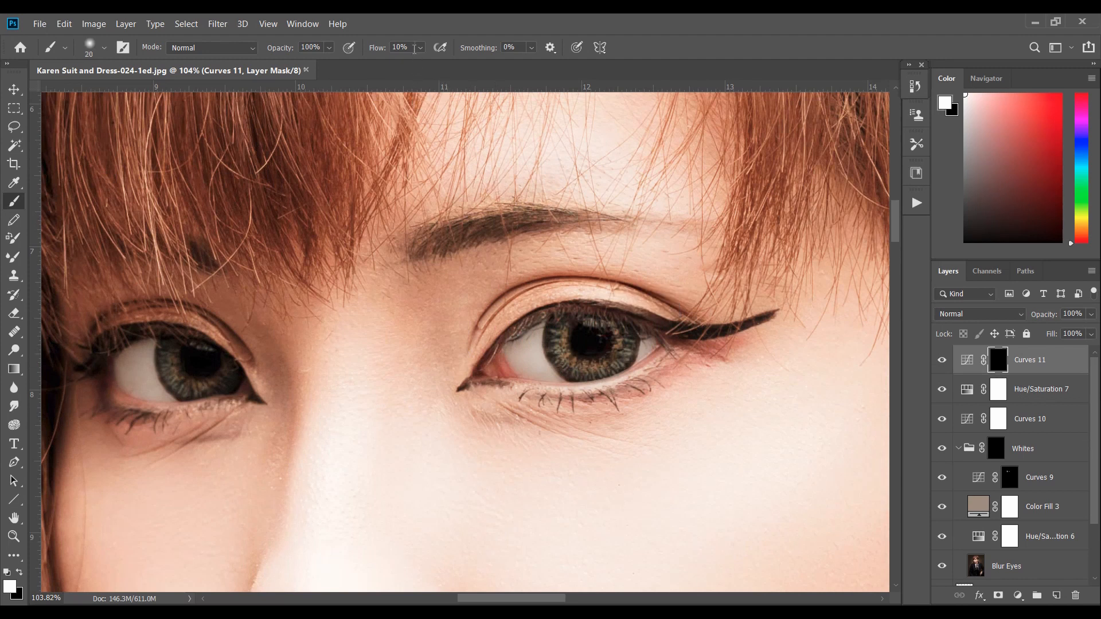
pyautogui.scroll(3, 752, 364)
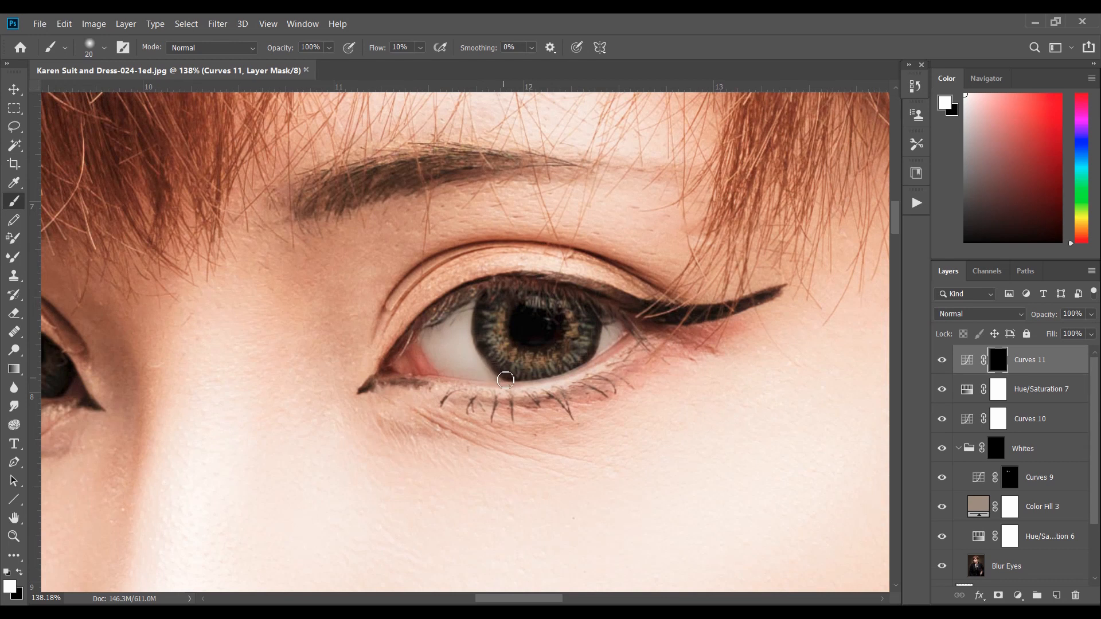
pyautogui.moveTo(498, 598); pyautogui.dragTo(472, 599)
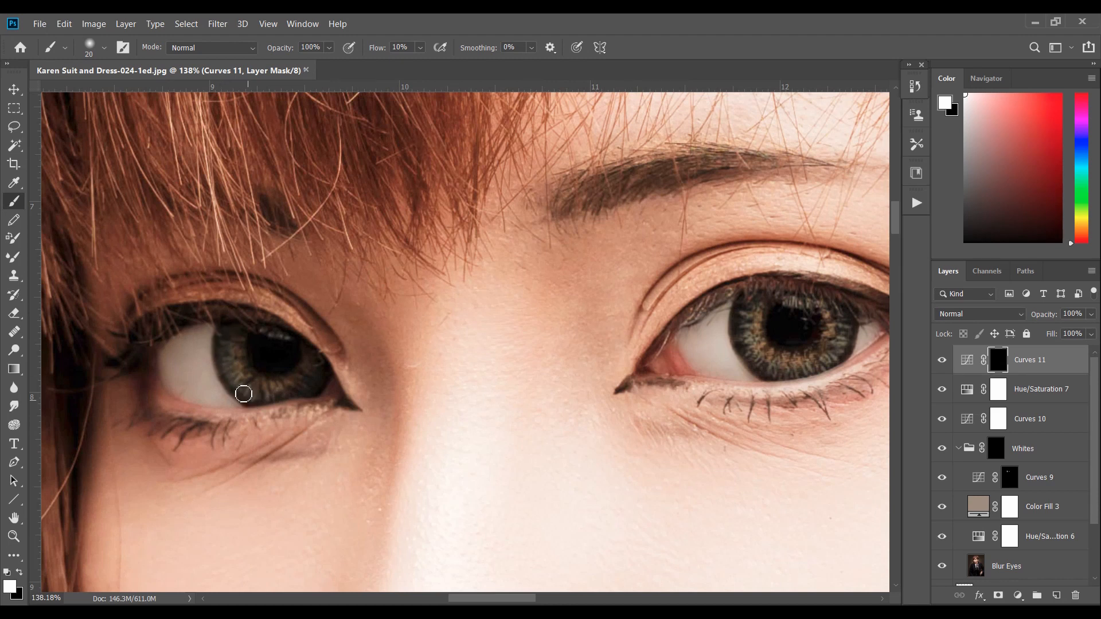
# Toggle the Curves 11 layer's visibility repeatedly at different magnifications to compare the iris edges before and after darkening
pyautogui.click(943, 363)
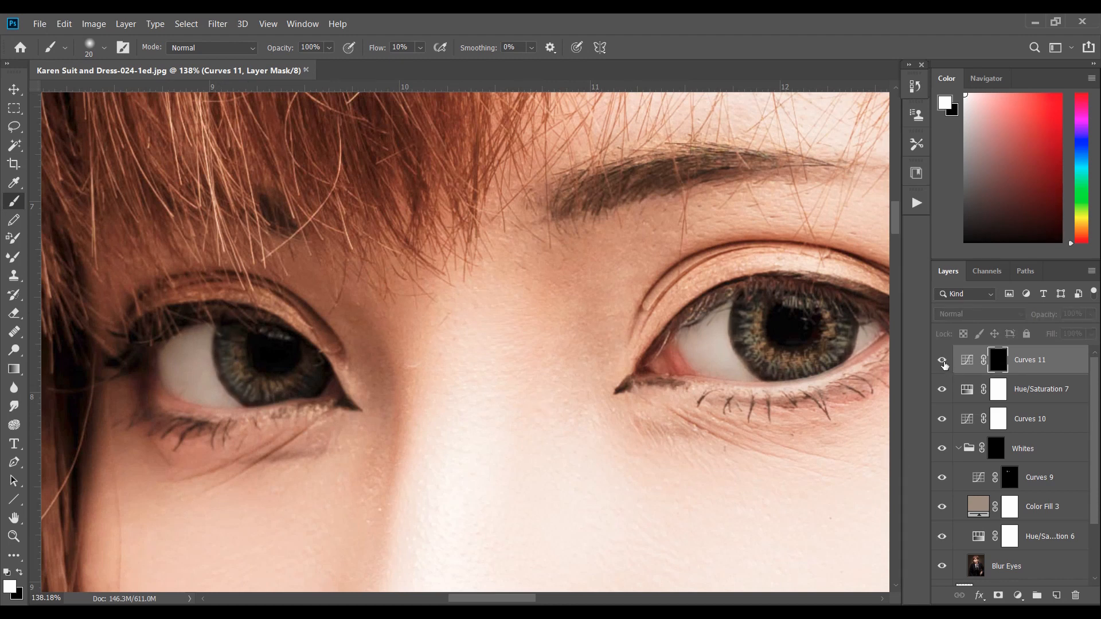
pyautogui.click(943, 362)
pyautogui.click(943, 363)
pyautogui.click(943, 362)
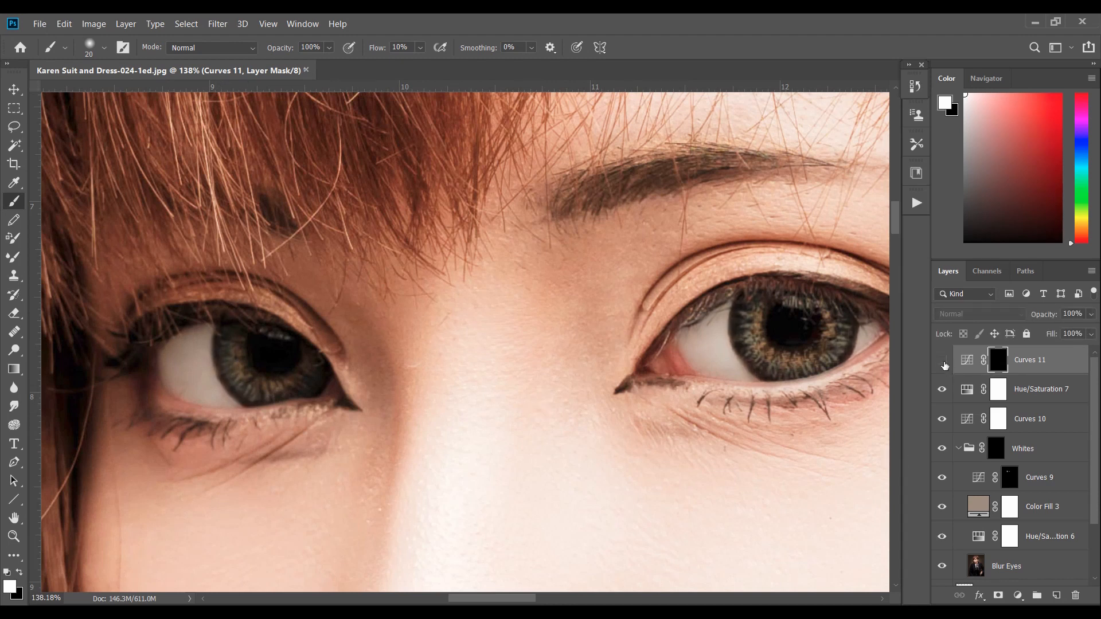
pyautogui.click(943, 362)
pyautogui.click(943, 363)
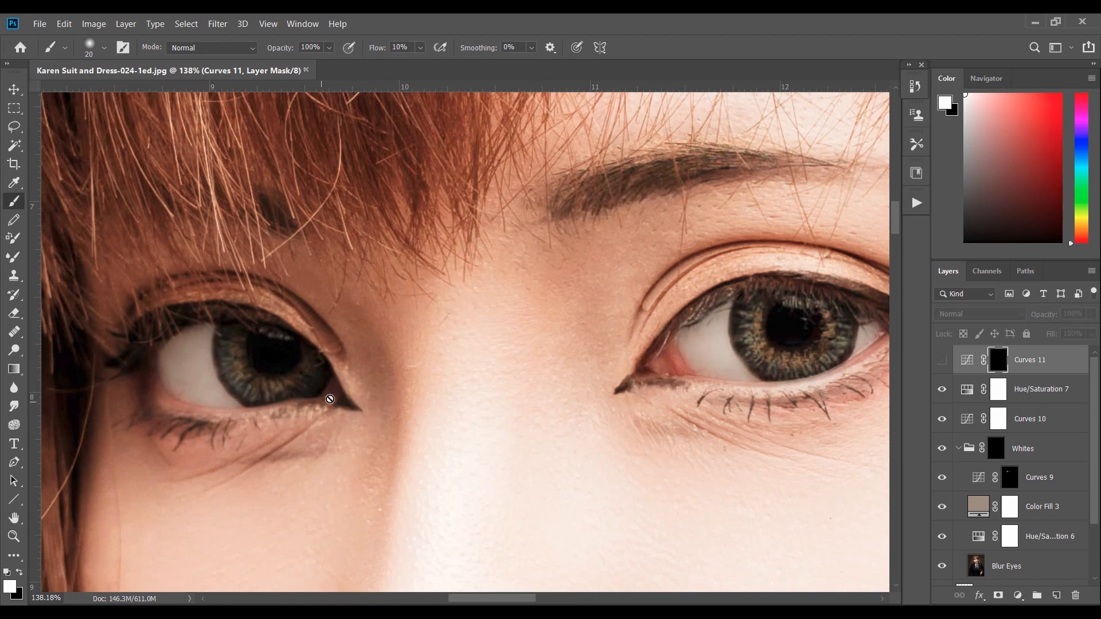
pyautogui.scroll(-2, 739, 373)
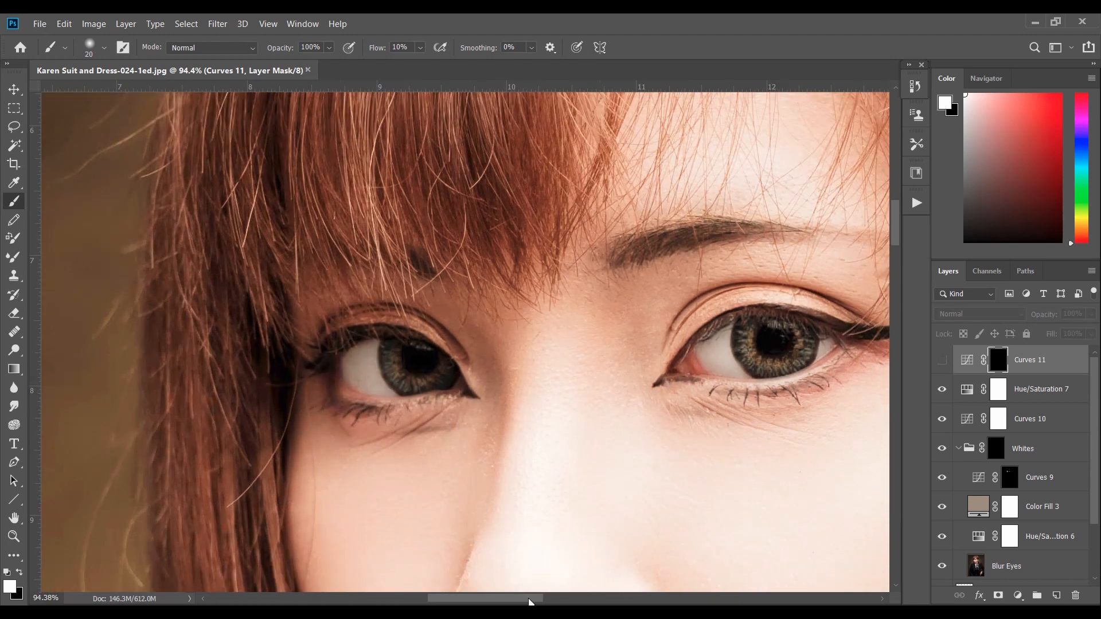
pyautogui.scroll(-3, 582, 518)
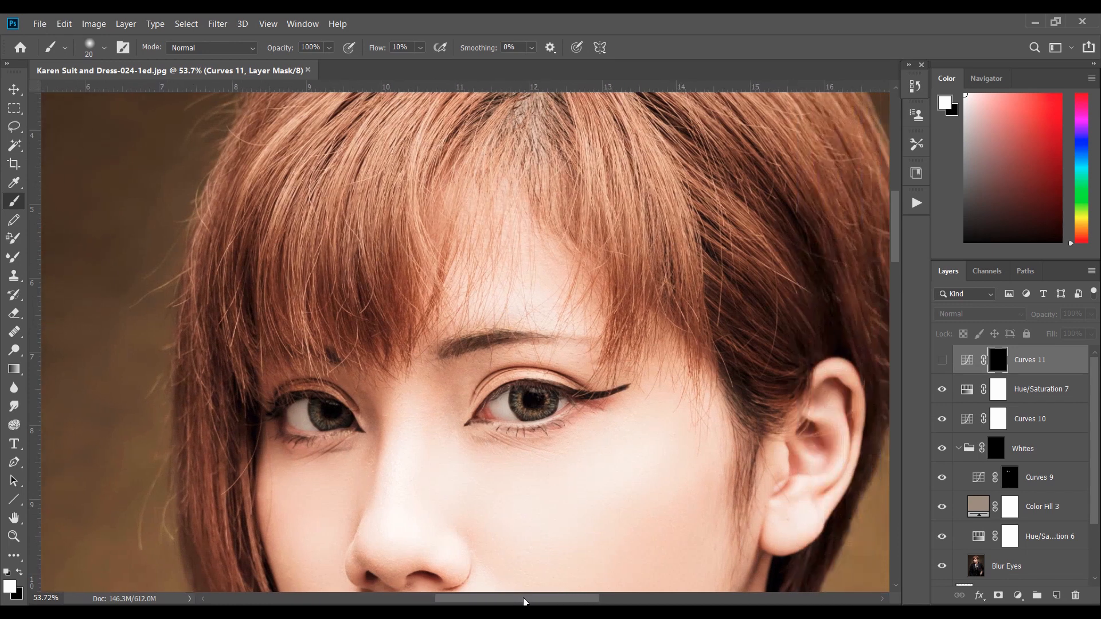
pyautogui.scroll(-1, 600, 479)
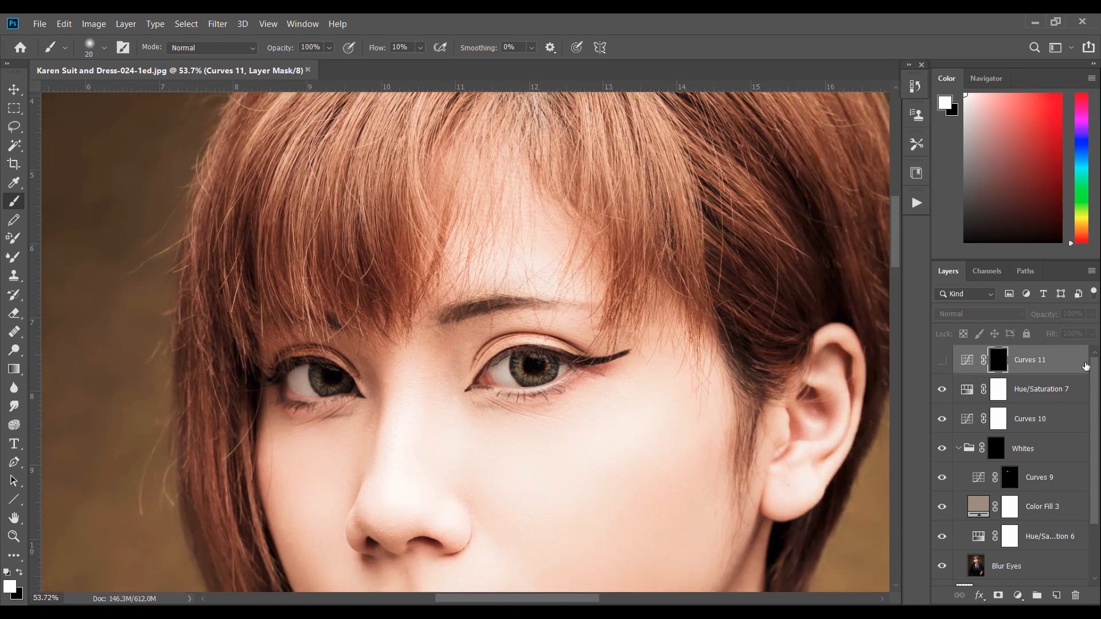
pyautogui.click(943, 363)
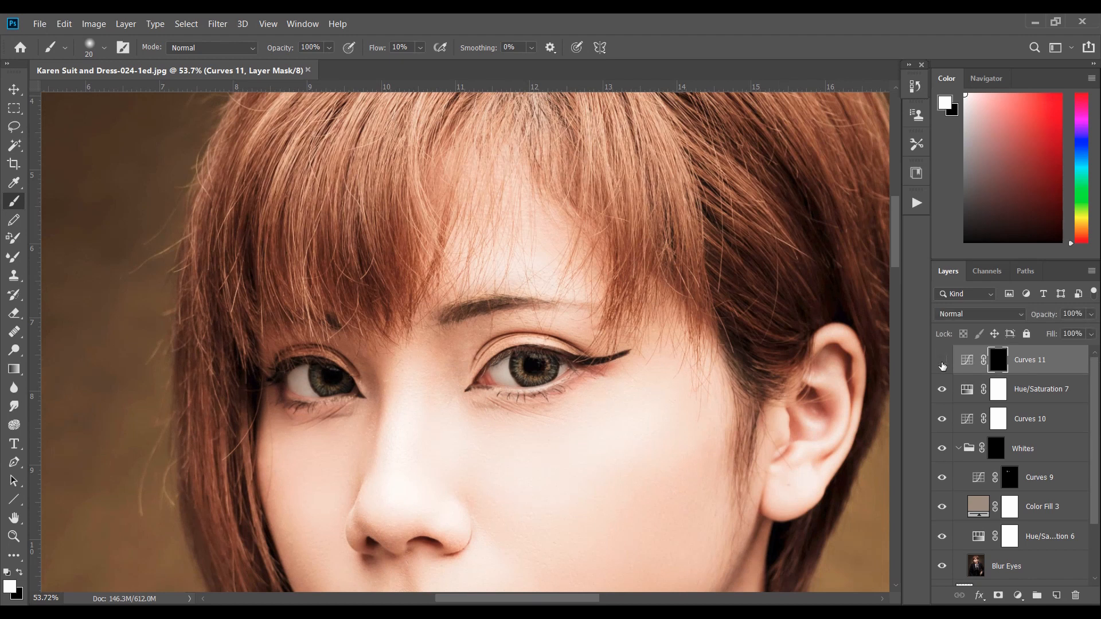
pyautogui.click(942, 365)
# Group the Curves 11, Hue/Saturation 7 and Curves 10 layers and name the group IRIS
pyautogui.keyDown('shift'); pyautogui.click(986, 420); pyautogui.keyUp('shift')
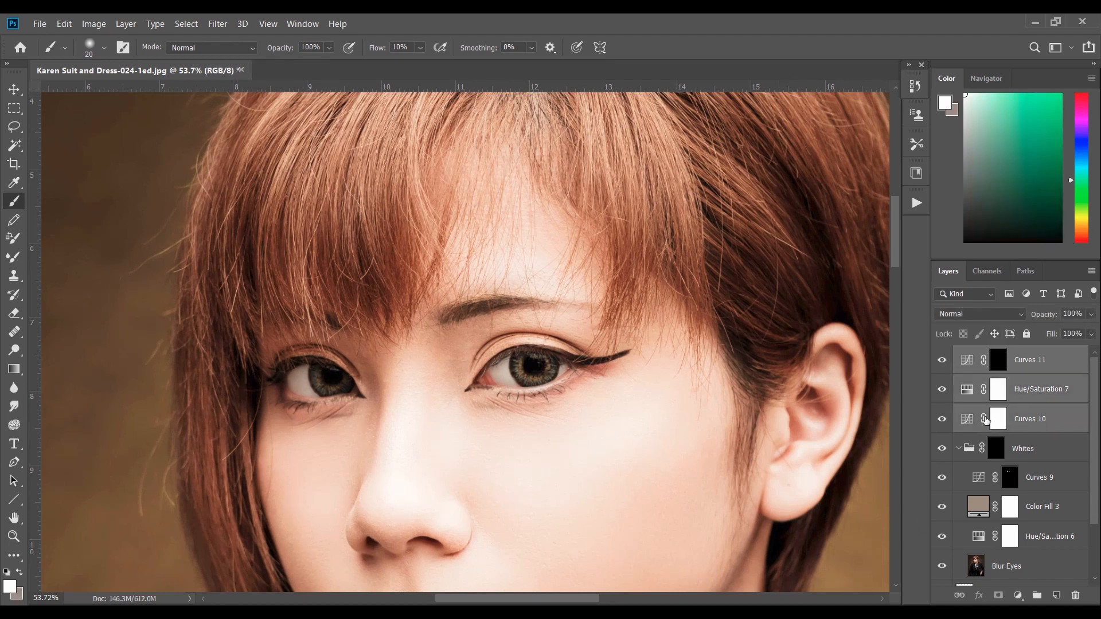
pyautogui.moveTo(1035, 371); pyautogui.dragTo(1039, 599)
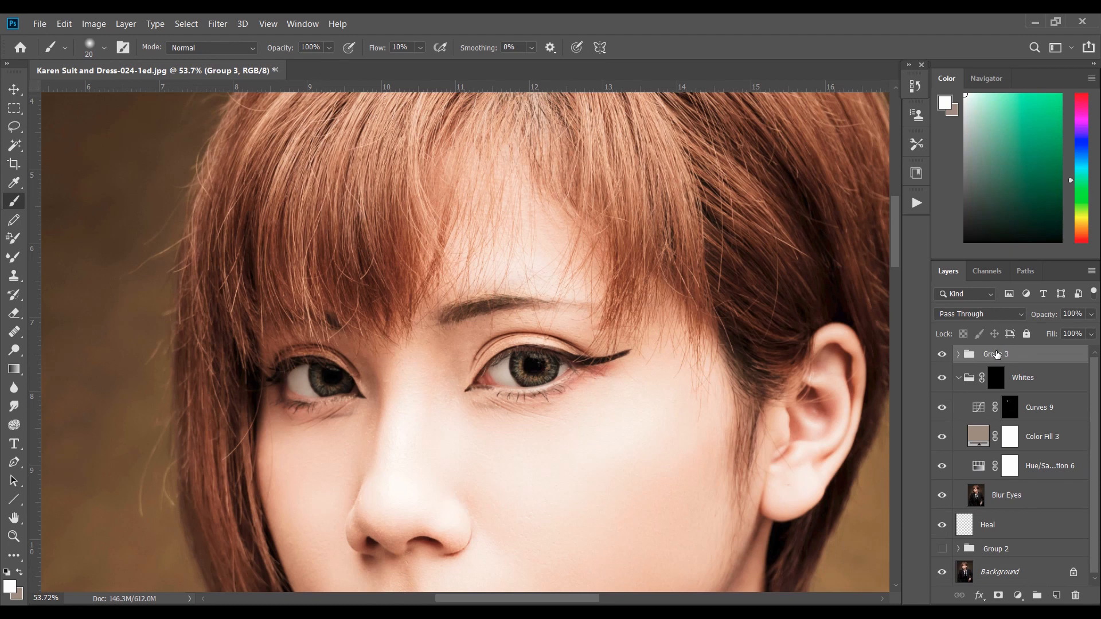
pyautogui.doubleClick(996, 354)
pyautogui.click(1042, 197)
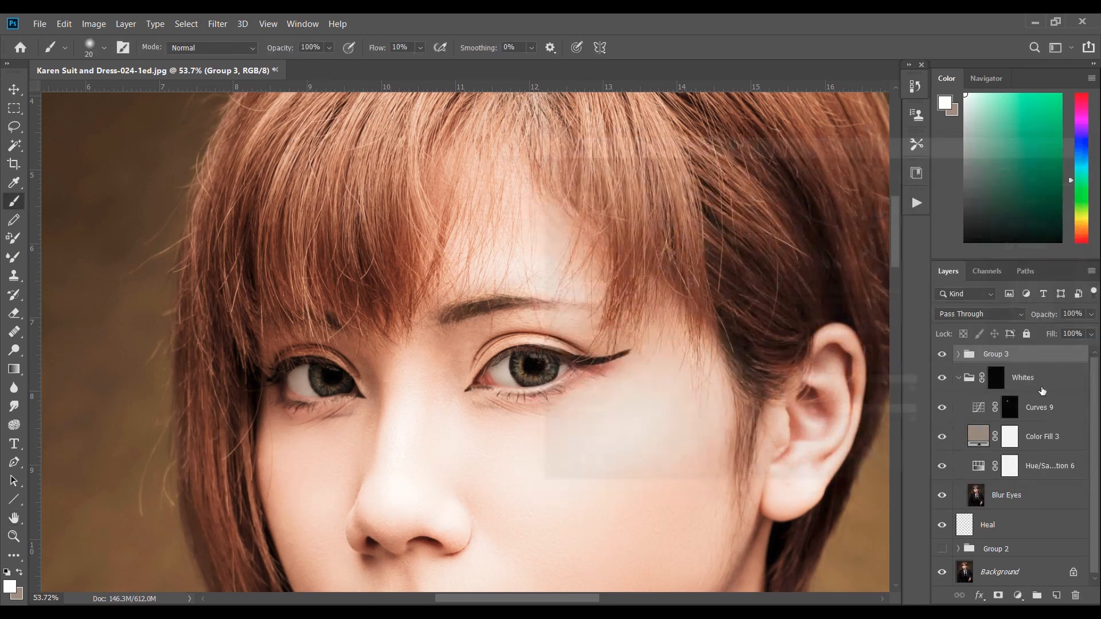
pyautogui.doubleClick(994, 355)
pyautogui.write('I')
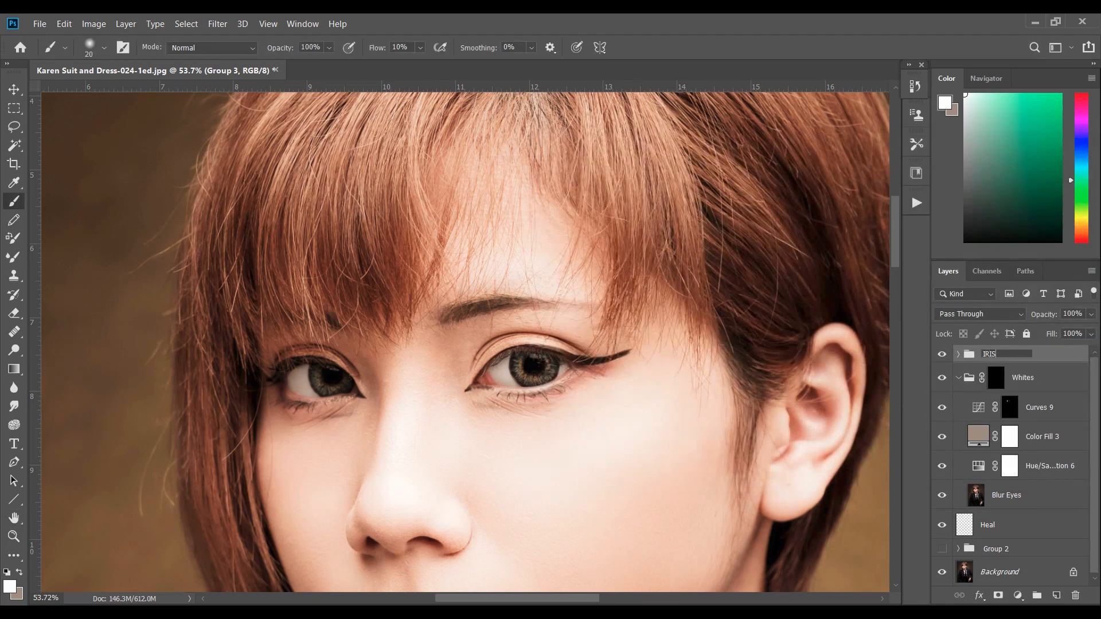
pyautogui.write('RIS')
pyautogui.press('Return')
# Add a layer mask to the IRIS group and invert it to black to hide the group's adjustments
pyautogui.scroll(4, 659, 347)
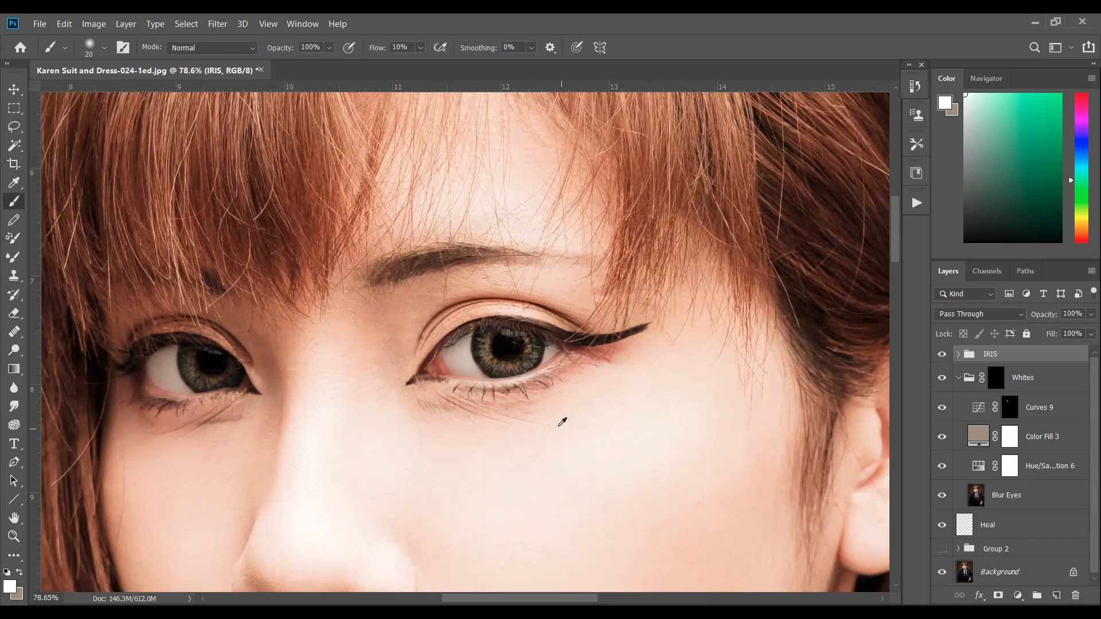
pyautogui.scroll(-1, 486, 356)
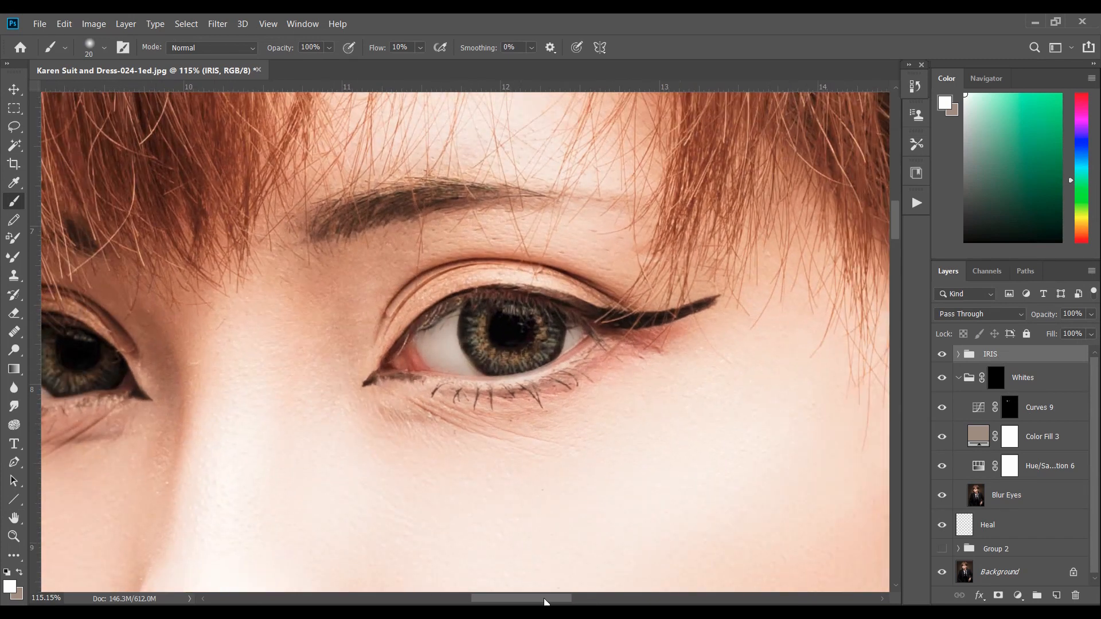
pyautogui.moveTo(545, 602); pyautogui.dragTo(533, 602)
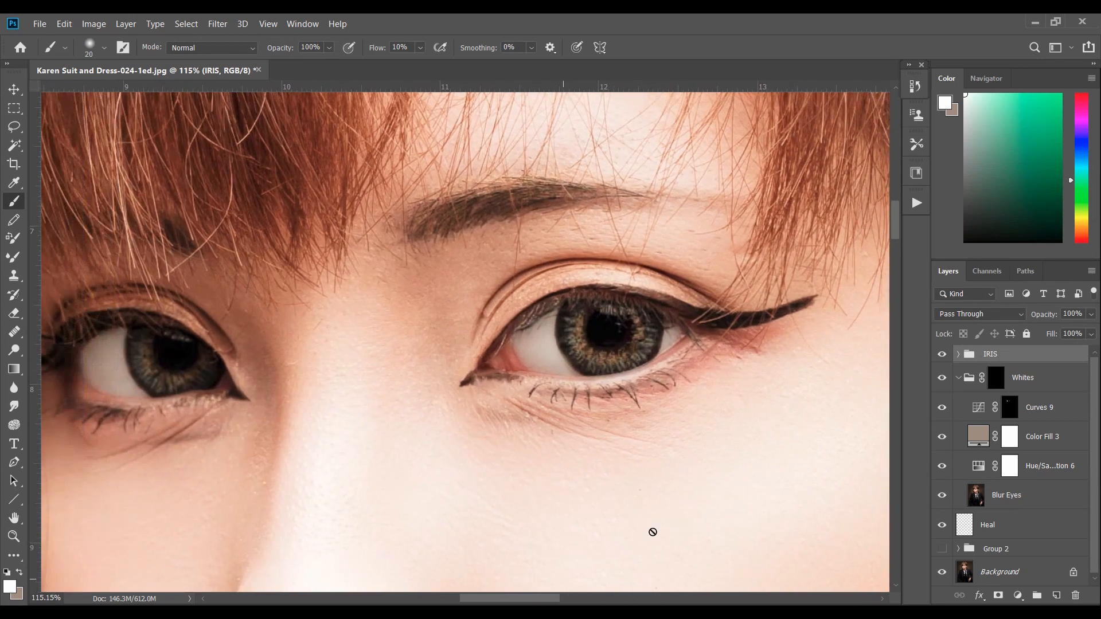
pyautogui.click(998, 597)
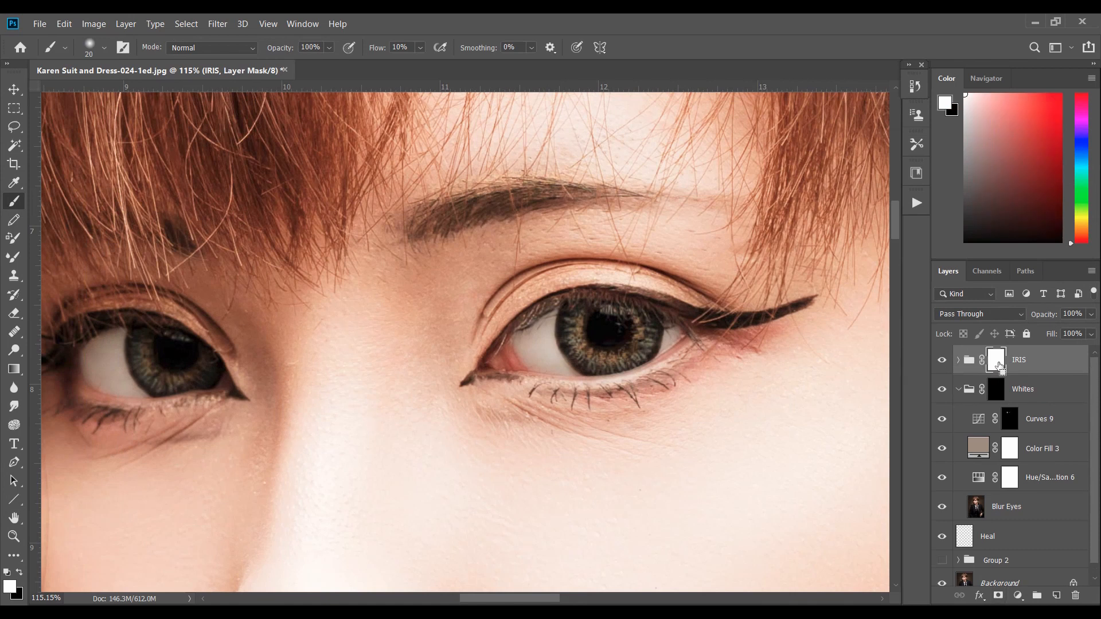
pyautogui.hotkey('ctrl', 'i')
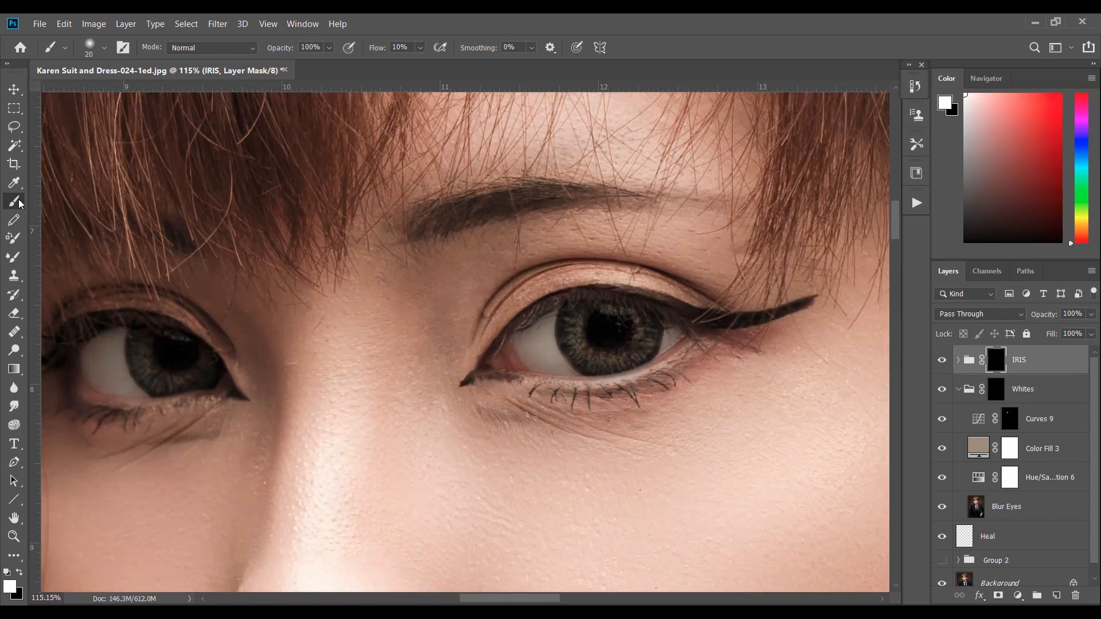
# Paint white on the IRIS group's mask over both irises with a 33 px brush at 100% flow
pyautogui.click(419, 48)
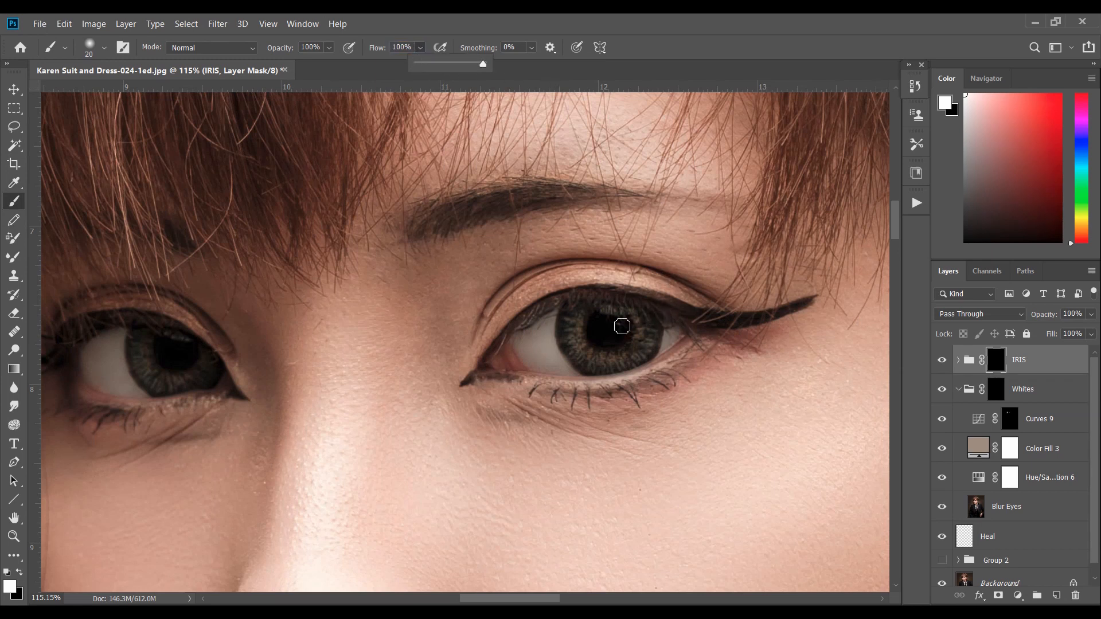
pyautogui.keyDown('alt'); pyautogui.rightClick(583, 339); pyautogui.keyUp('alt')
pyautogui.moveTo(579, 318)
pyautogui.mouseDown()
pyautogui.moveTo(583, 355)
pyautogui.moveTo(618, 362)
pyautogui.moveTo(646, 339)
pyautogui.moveTo(647, 316)
pyautogui.moveTo(651, 348)
pyautogui.moveTo(605, 364)
pyautogui.moveTo(574, 354)
pyautogui.moveTo(563, 311)
pyautogui.moveTo(570, 305)
pyautogui.moveTo(575, 351)
pyautogui.moveTo(640, 350)
pyautogui.mouseUp()
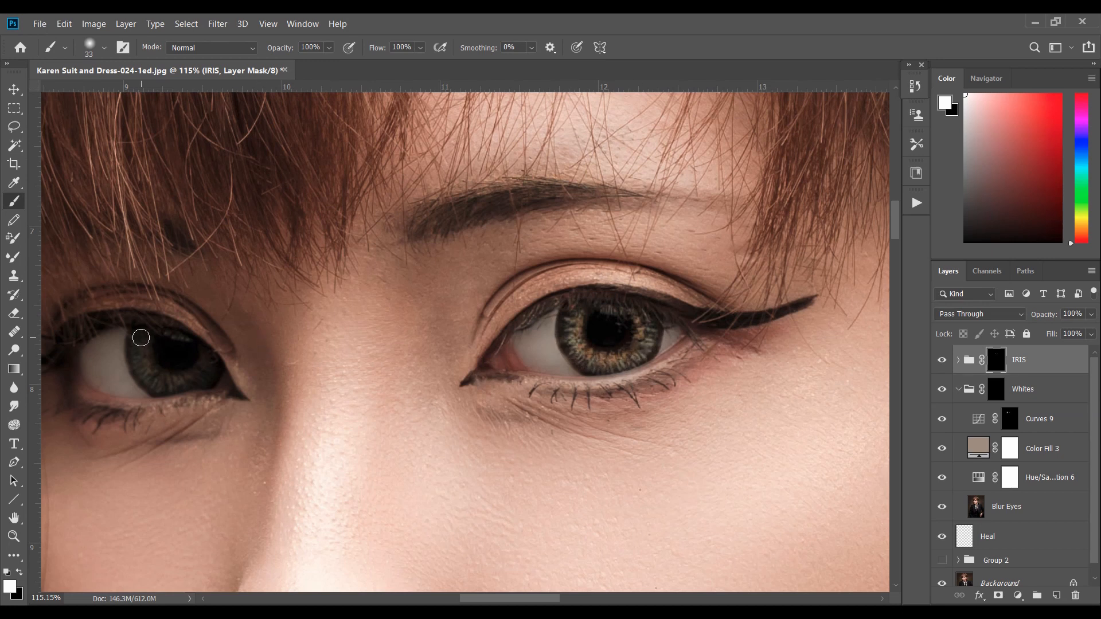
pyautogui.moveTo(140, 336)
pyautogui.mouseDown()
pyautogui.moveTo(162, 391)
pyautogui.moveTo(196, 382)
pyautogui.moveTo(208, 363)
pyautogui.moveTo(210, 377)
pyautogui.moveTo(168, 380)
pyautogui.moveTo(142, 362)
pyautogui.moveTo(136, 336)
pyautogui.moveTo(141, 373)
pyautogui.moveTo(215, 371)
pyautogui.moveTo(150, 382)
pyautogui.moveTo(142, 359)
pyautogui.mouseUp()
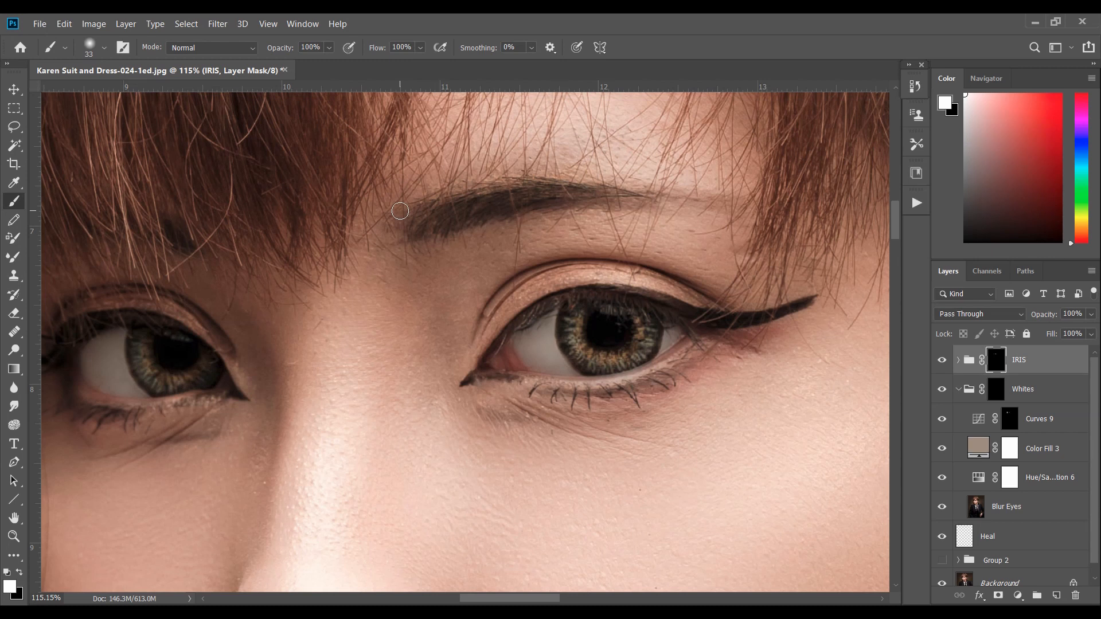
# Display the IRIS mask as a red overlay and paint black around the iris edge to clean up spill, restoring the normal view
pyautogui.press('\\')
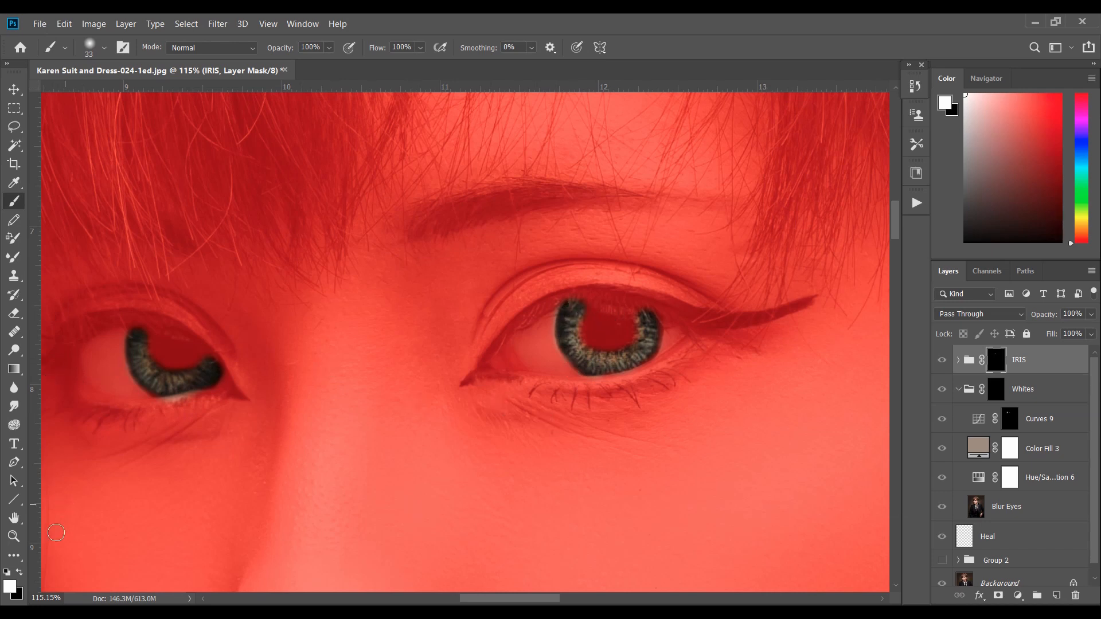
pyautogui.click(20, 572)
pyautogui.moveTo(558, 293)
pyautogui.mouseDown()
pyautogui.moveTo(547, 328)
pyautogui.moveTo(560, 363)
pyautogui.mouseUp()
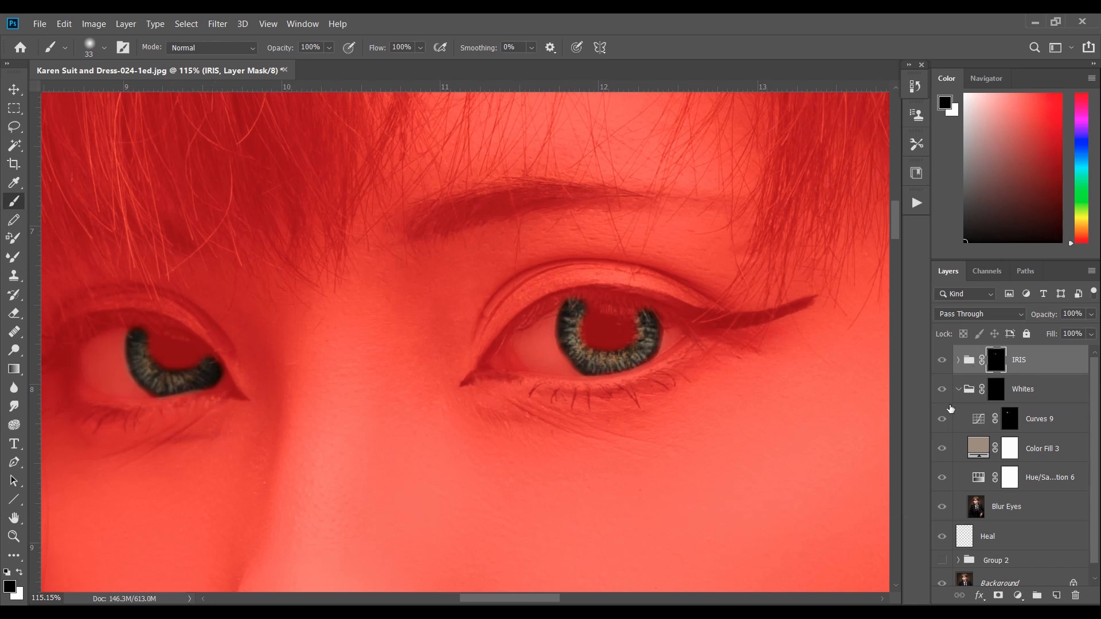
pyautogui.press('\\')
pyautogui.press('x')
# Examine the IRIS group's opacity adjustment with the whole face in view
pyautogui.scroll(-5, 789, 344)
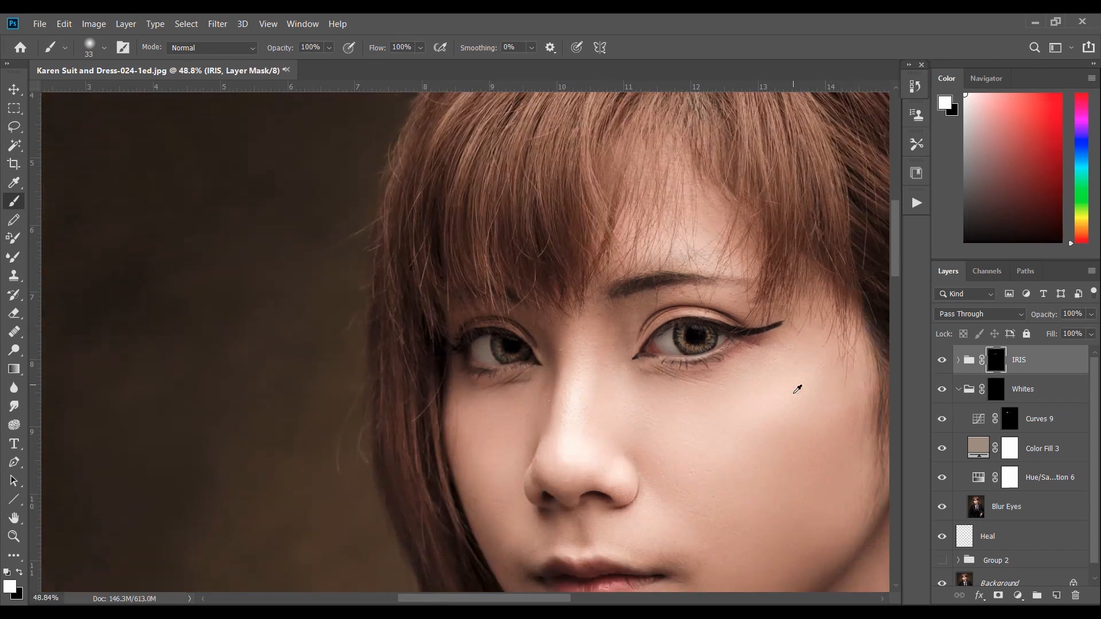
pyautogui.moveTo(555, 603)
pyautogui.mouseDown()
pyautogui.moveTo(582, 602)
pyautogui.moveTo(565, 602)
pyautogui.mouseUp()
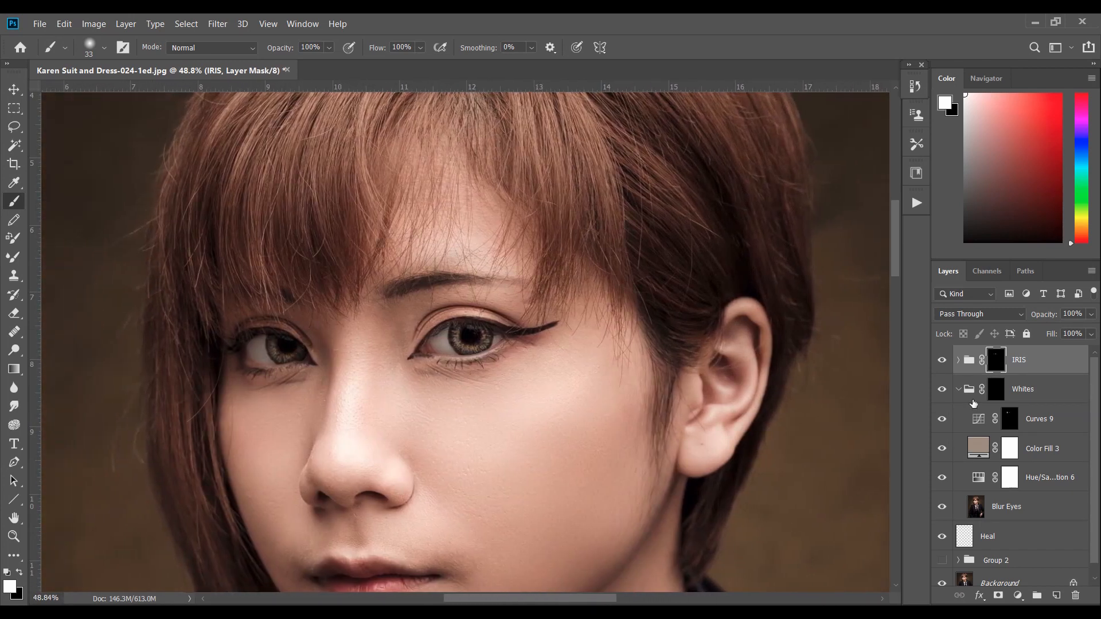
pyautogui.click(1091, 314)
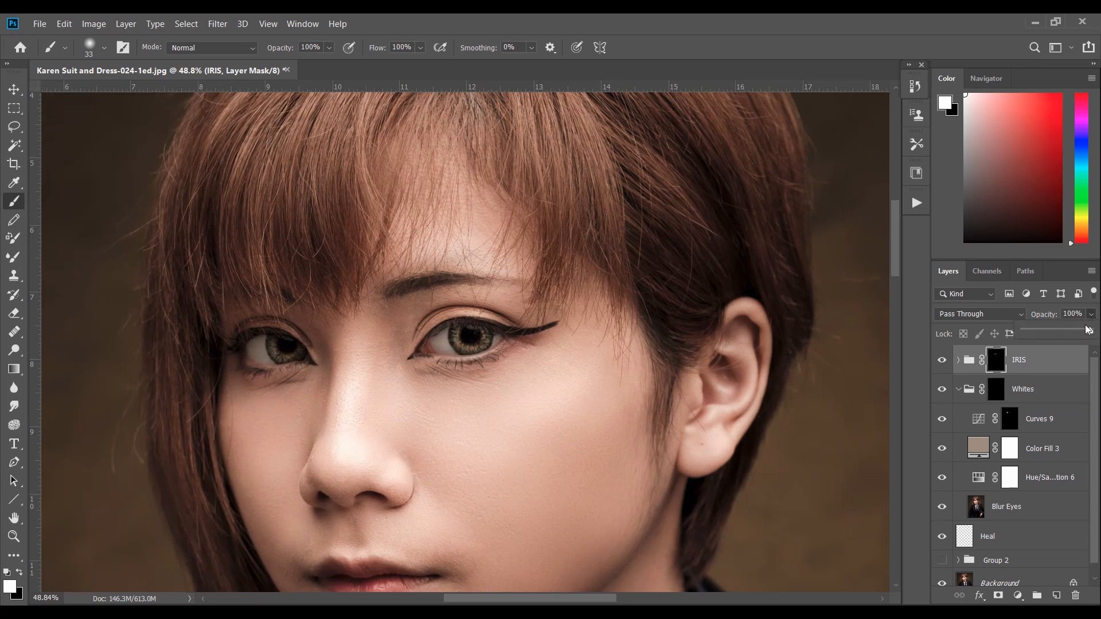
pyautogui.moveTo(1091, 332); pyautogui.dragTo(1094, 354)
# Stamp all visible layers into a new layer above Curves 11 inside the IRIS group
pyautogui.click(959, 360)
pyautogui.click(958, 360)
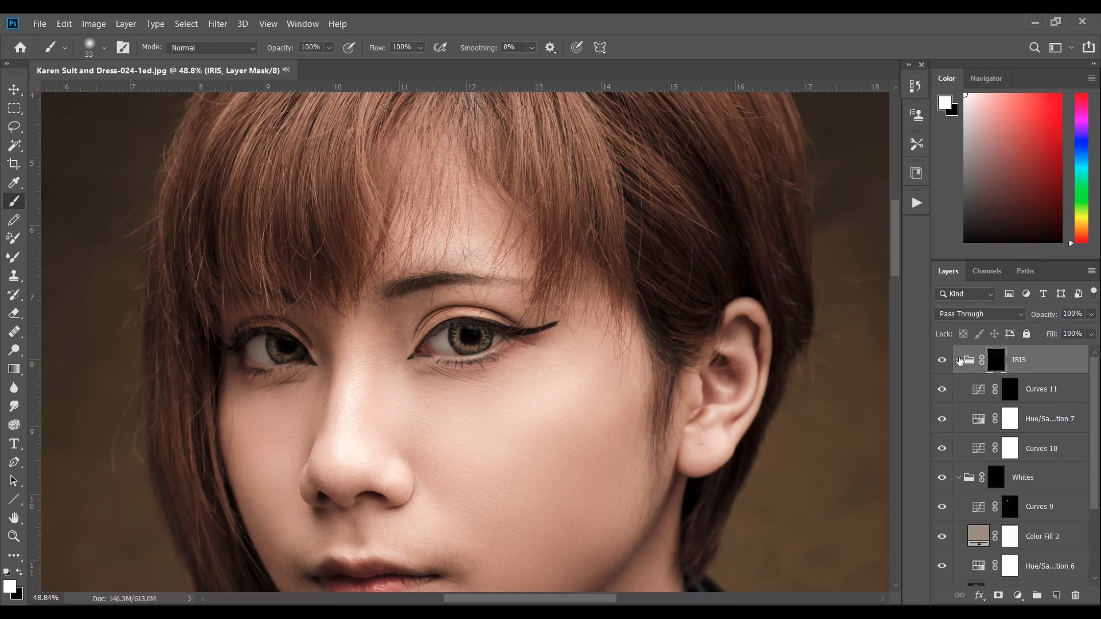
pyautogui.click(1024, 394)
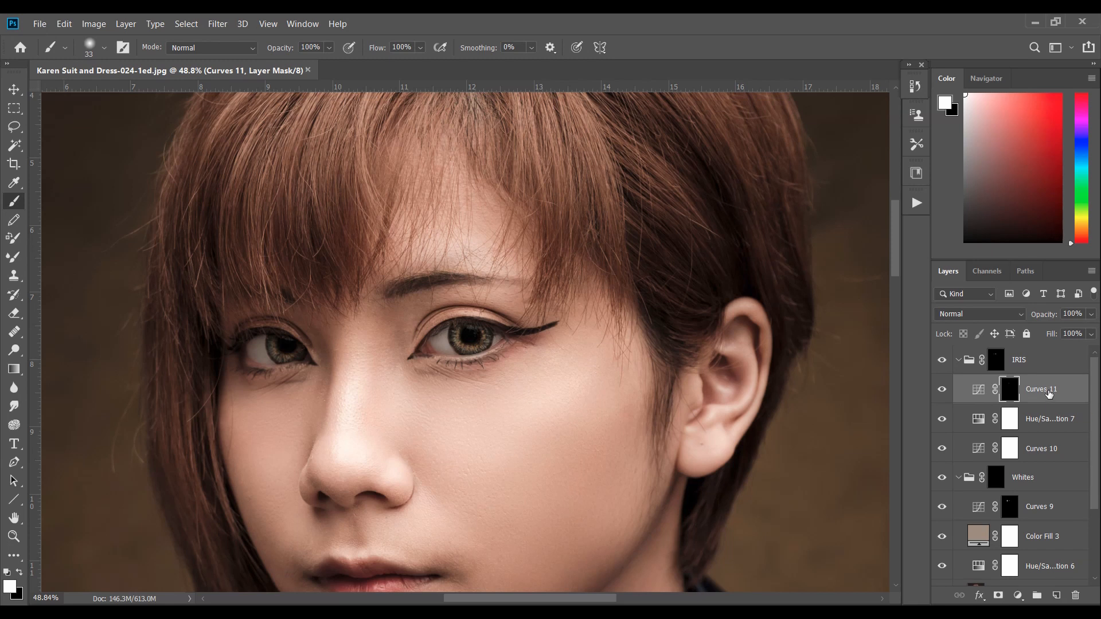
pyautogui.hotkey('ctrl', 'alt', 'shift', 'e')
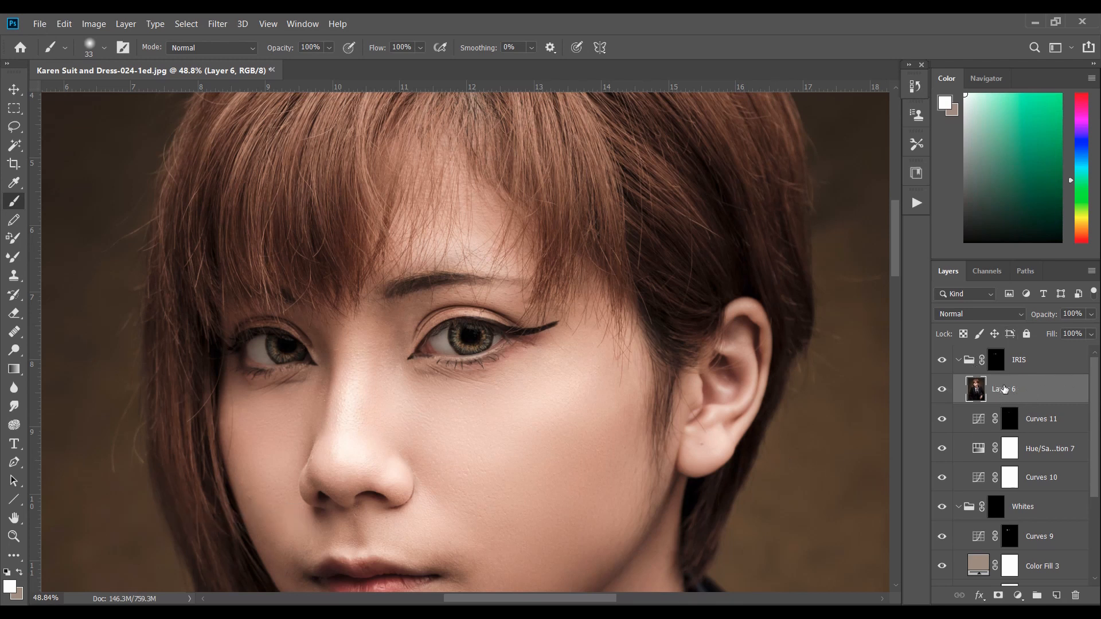
# Apply Smart Sharpen to the stamped layer with 200% amount, 1.0 px radius, 10% noise reduction and Lens Blur removal
pyautogui.click(218, 24)
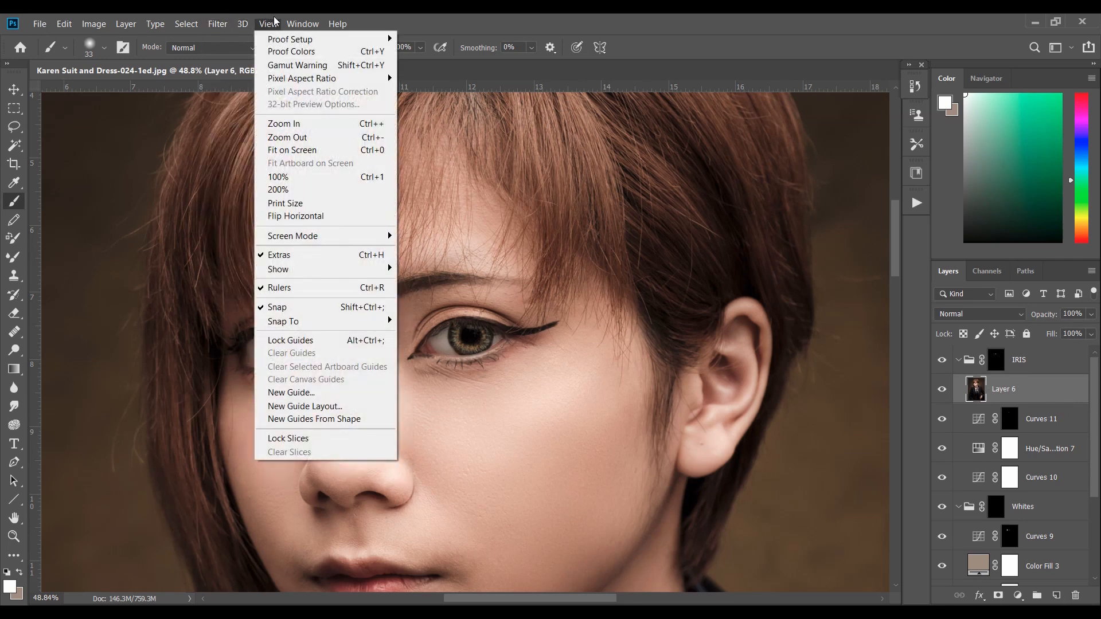
pyautogui.click(265, 23)
pyautogui.click(227, 26)
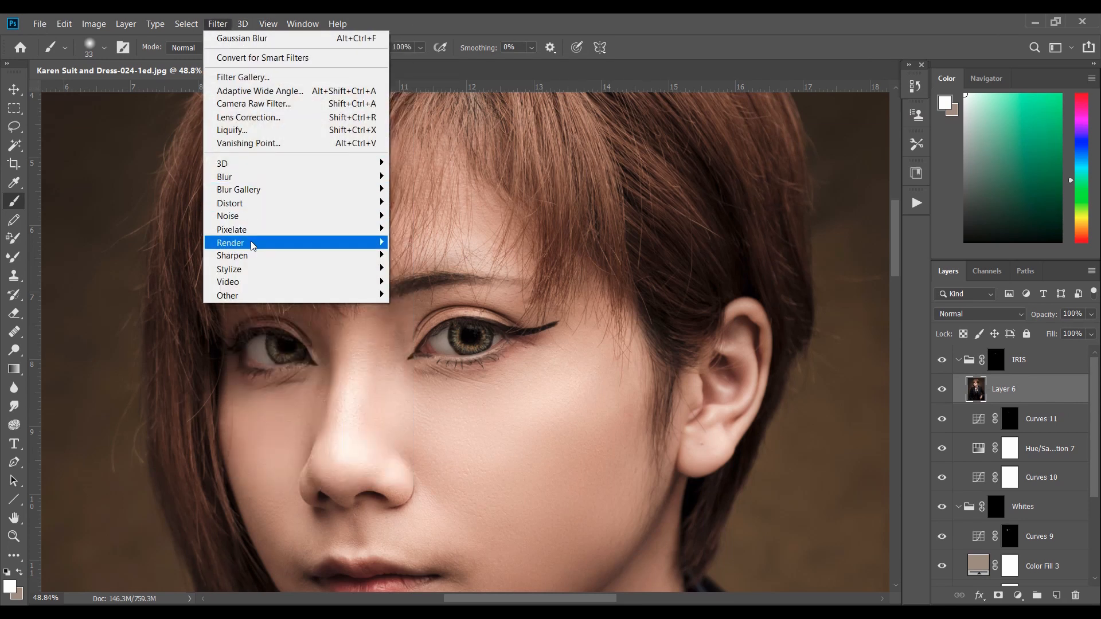
pyautogui.moveTo(252, 256)
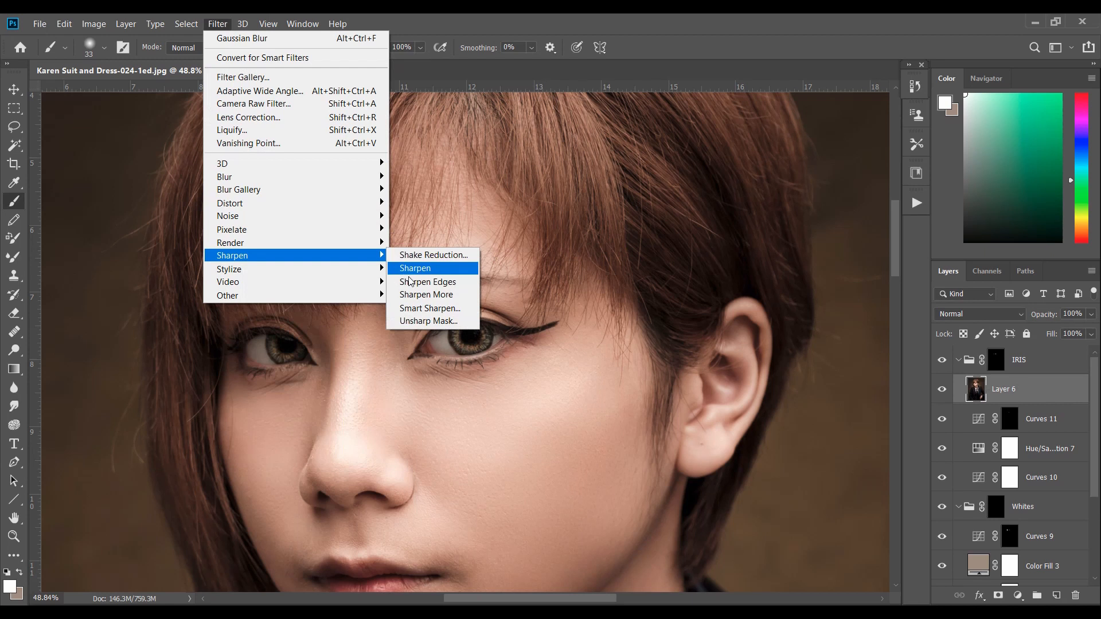
pyautogui.click(425, 309)
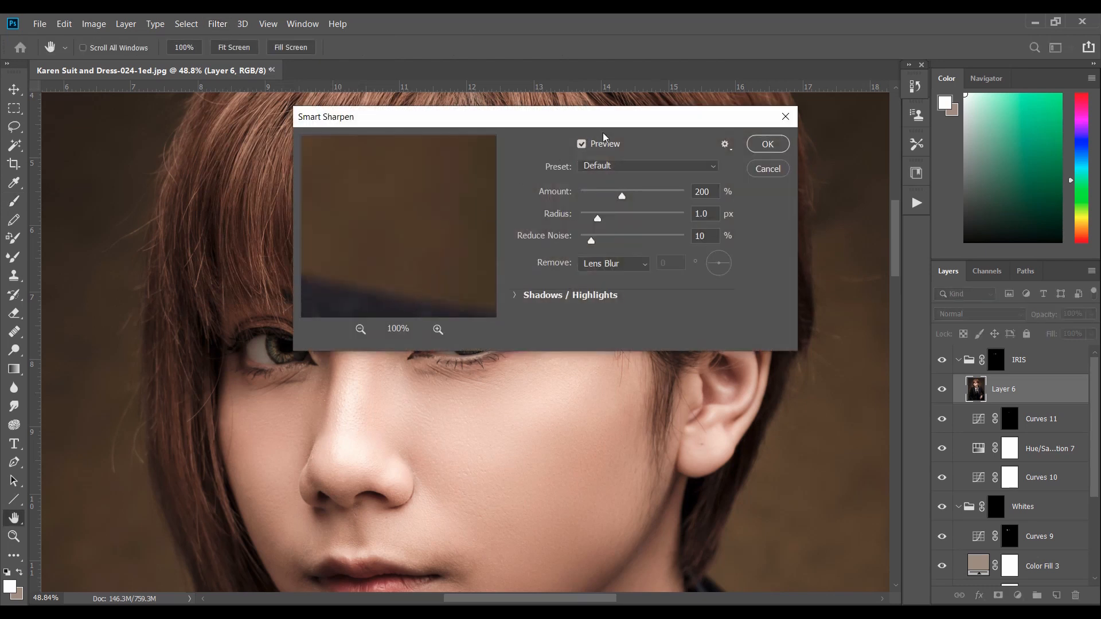
pyautogui.moveTo(610, 121); pyautogui.dragTo(837, 174)
pyautogui.click(461, 338)
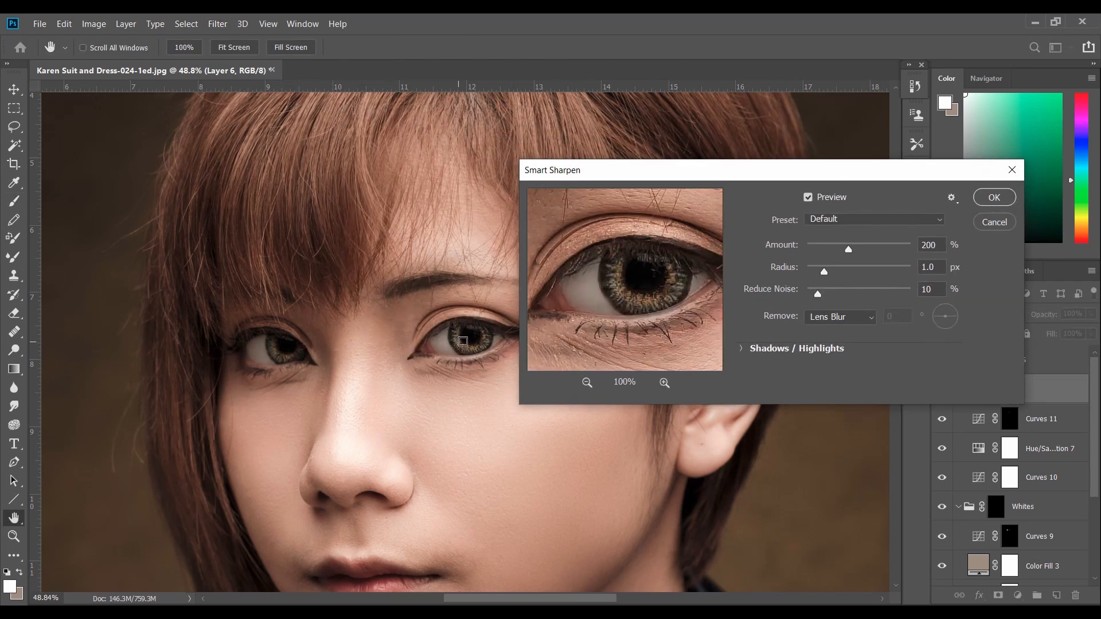
pyautogui.click(988, 197)
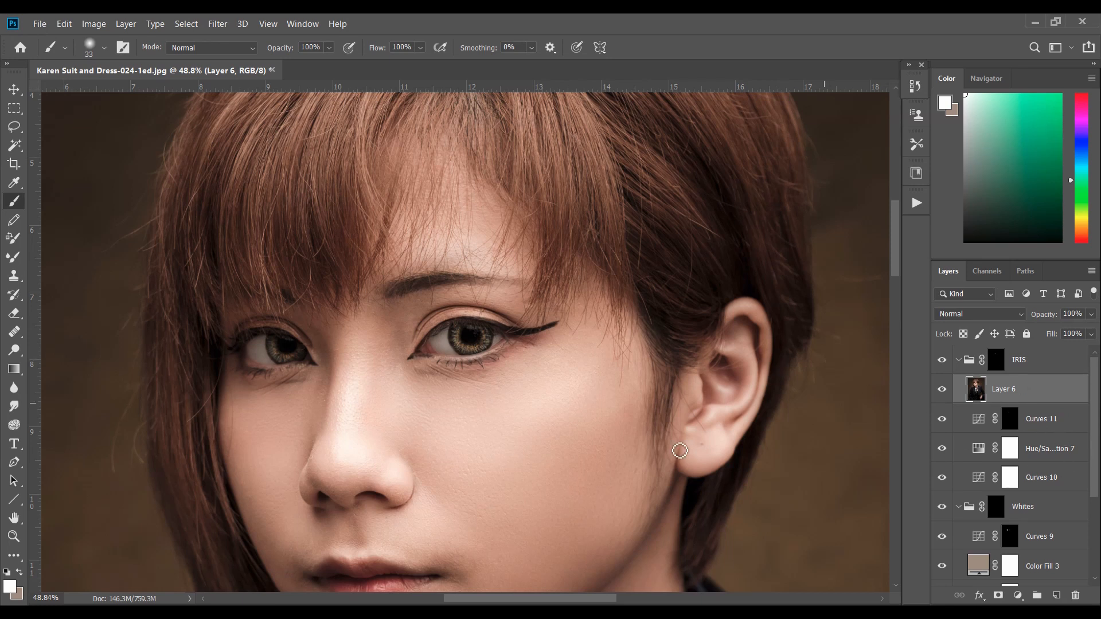
pyautogui.moveTo(1091, 314)
pyautogui.mouseDown()
pyautogui.moveTo(1080, 338)
pyautogui.moveTo(1099, 330)
pyautogui.mouseUp()
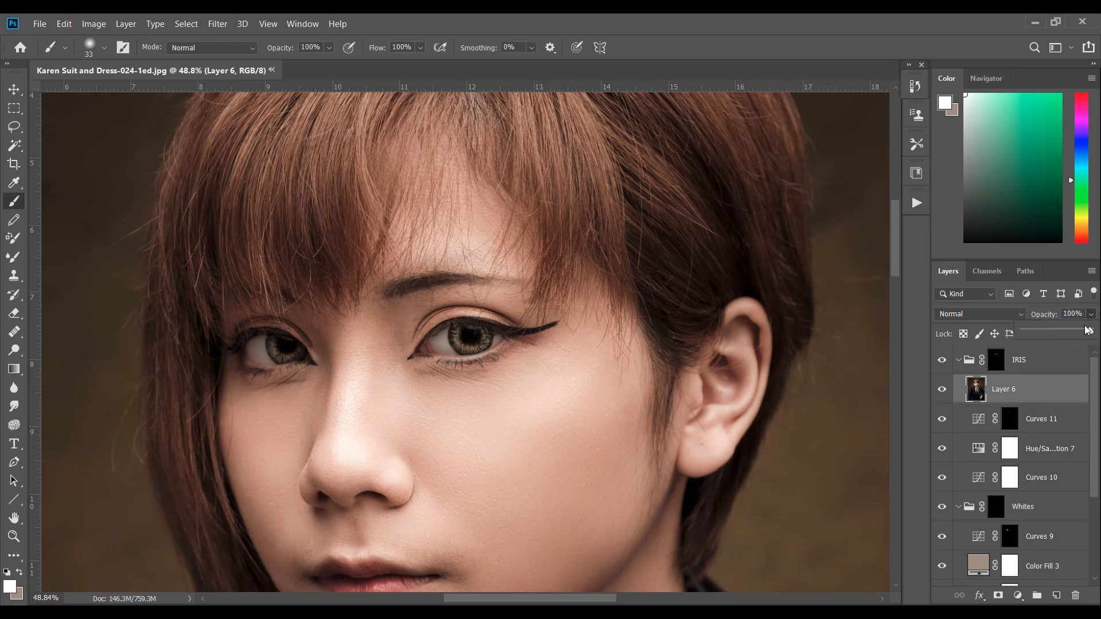
pyautogui.click(1020, 395)
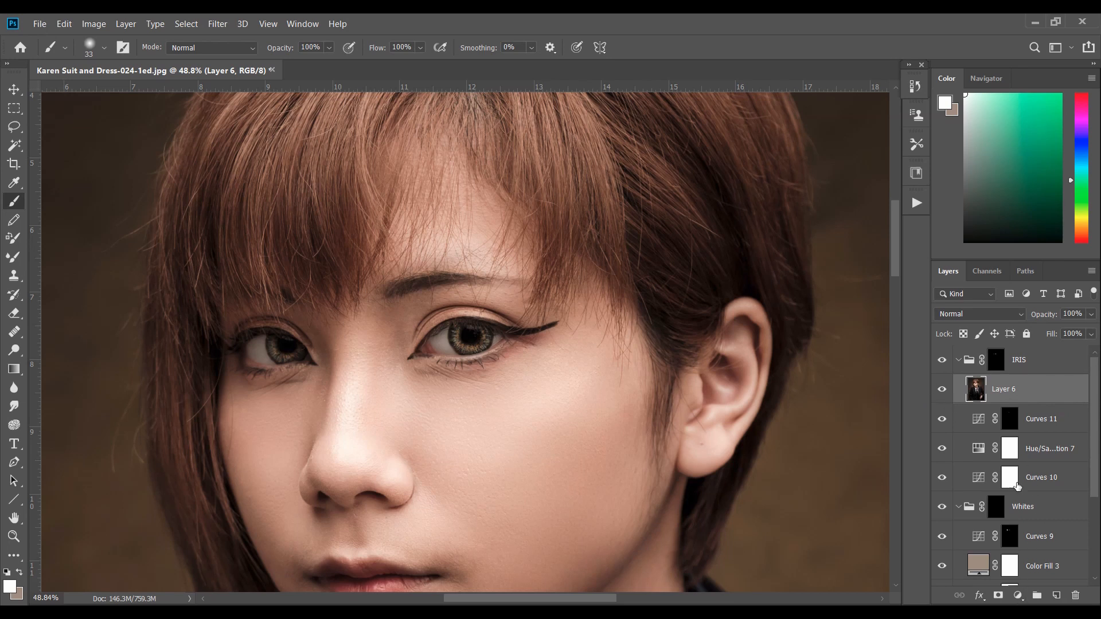
# Try recolouring the irises blue with a Hue/Saturation layer above the sharpened layer, shifting hue to -180 and the opposite extreme, and hide it
pyautogui.click(1018, 596)
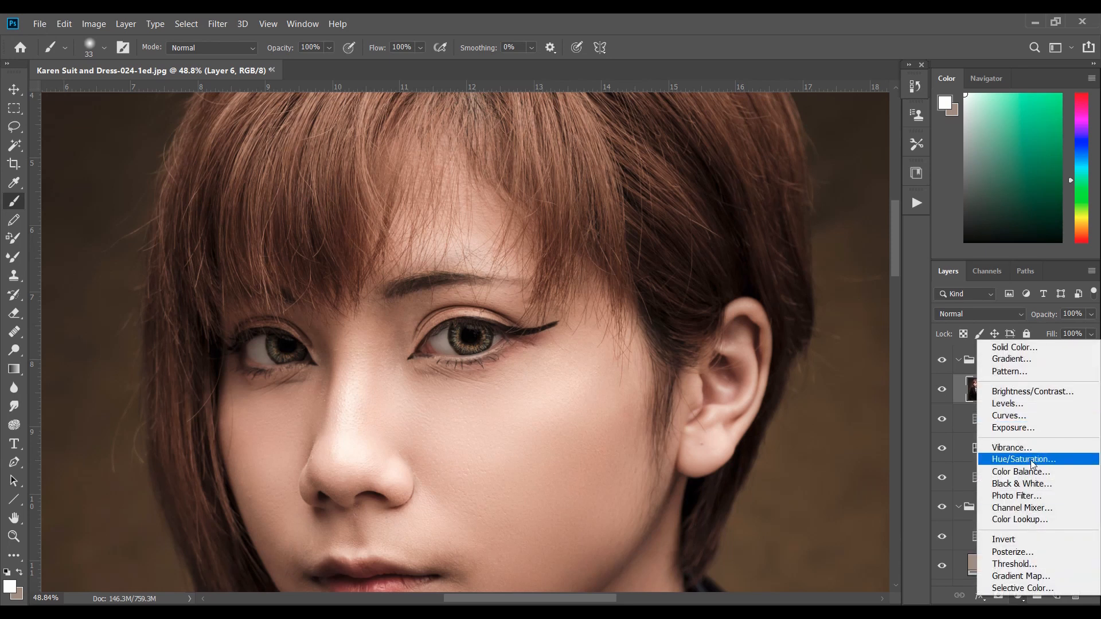
pyautogui.click(1027, 459)
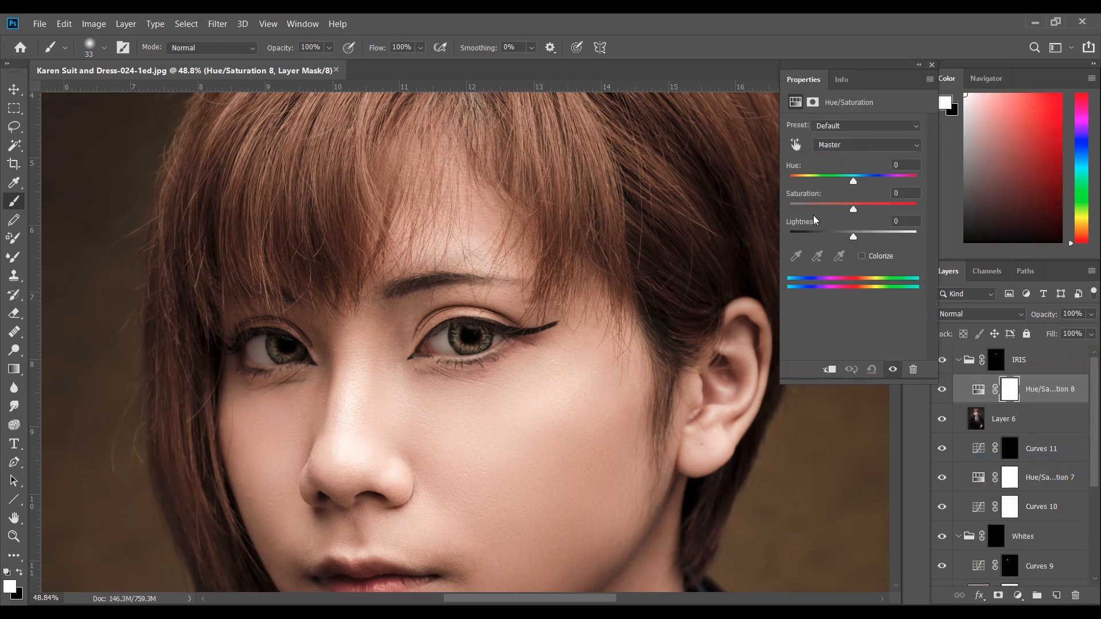
pyautogui.moveTo(853, 182); pyautogui.dragTo(790, 179)
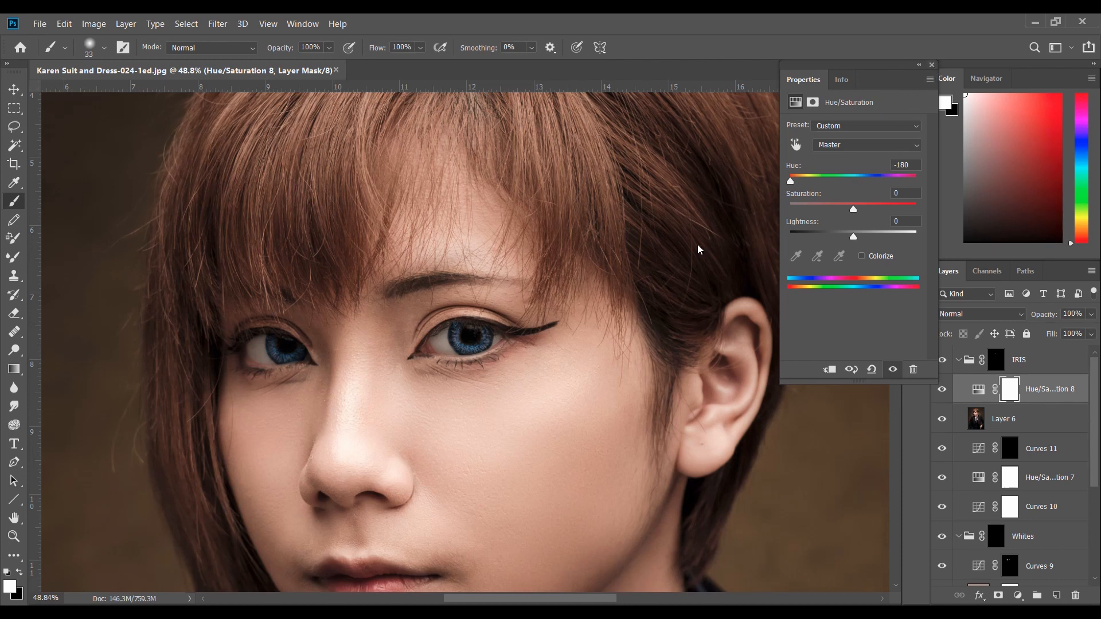
pyautogui.moveTo(791, 182); pyautogui.dragTo(916, 182)
pyautogui.click(931, 65)
pyautogui.click(942, 389)
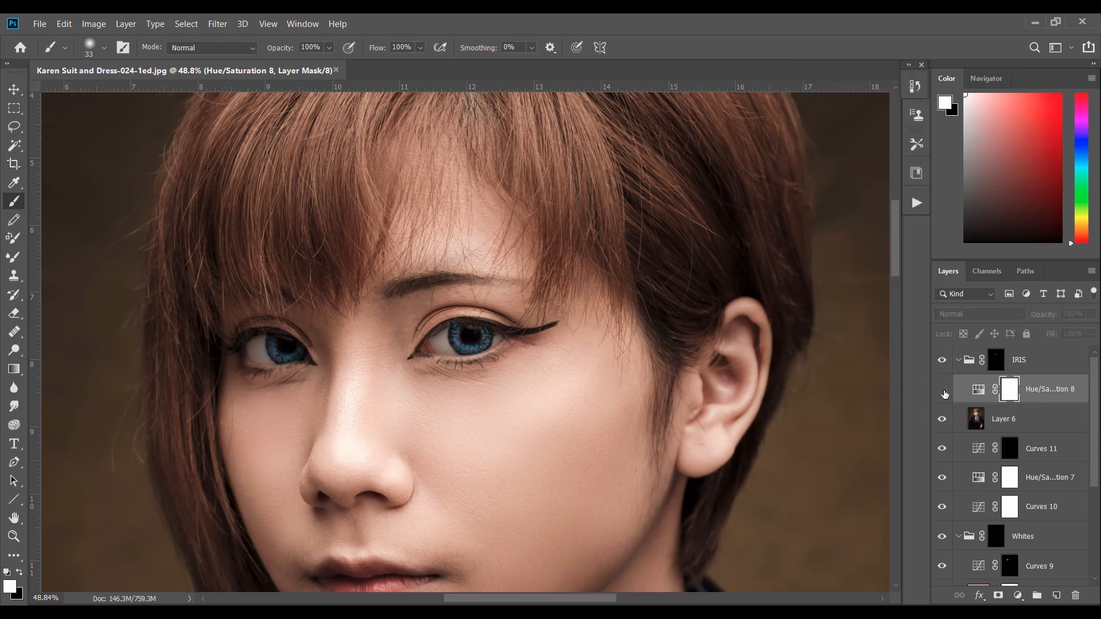
pyautogui.click(958, 360)
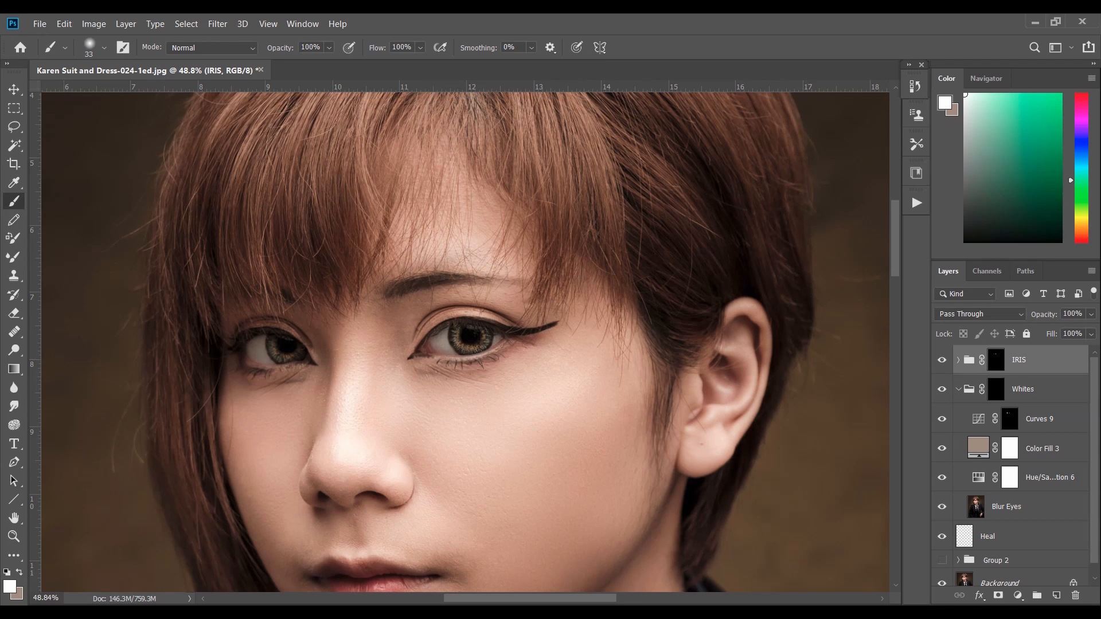
# Add a darkening Curves adjustment layer above the IRIS group and name it Lashes
pyautogui.click(1018, 597)
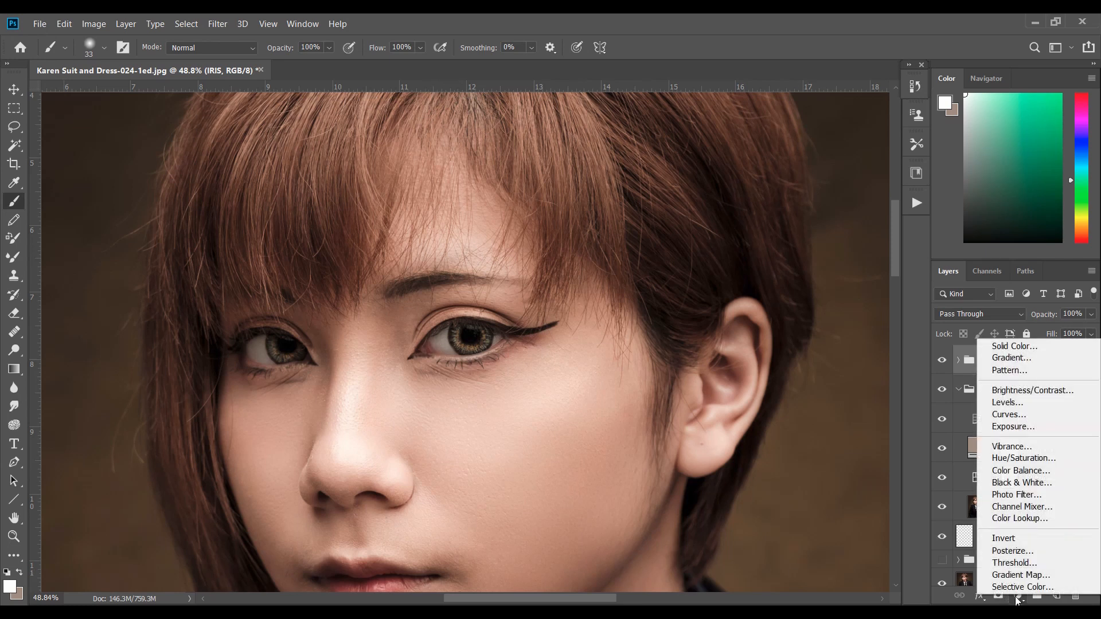
pyautogui.click(1013, 414)
pyautogui.moveTo(874, 202); pyautogui.dragTo(873, 217)
pyautogui.click(932, 66)
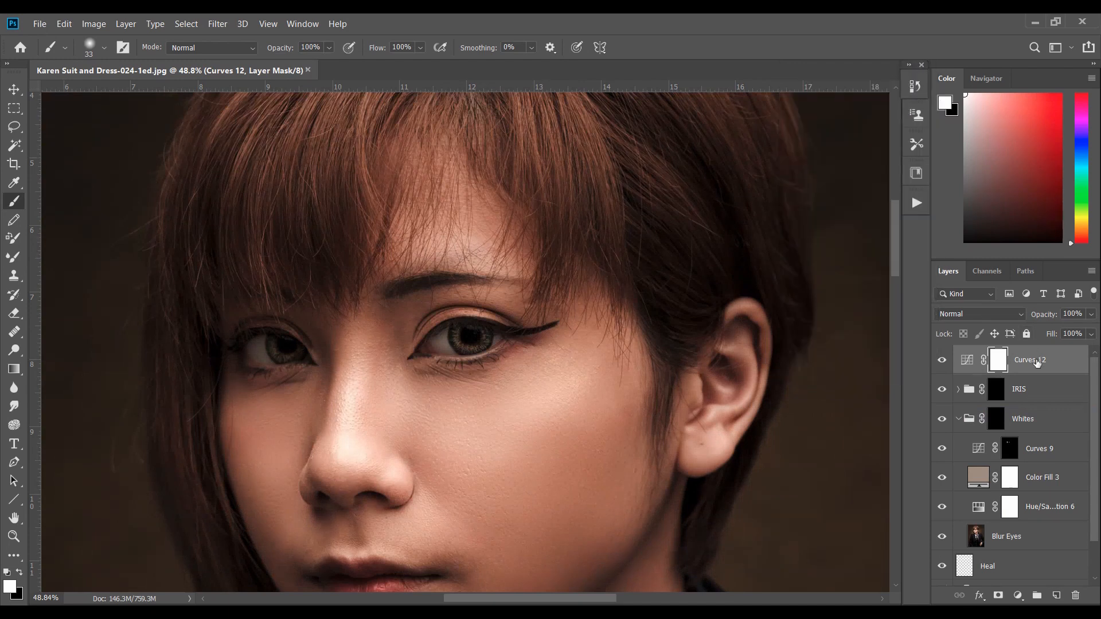
pyautogui.doubleClick(1037, 359)
pyautogui.write('Lashes')
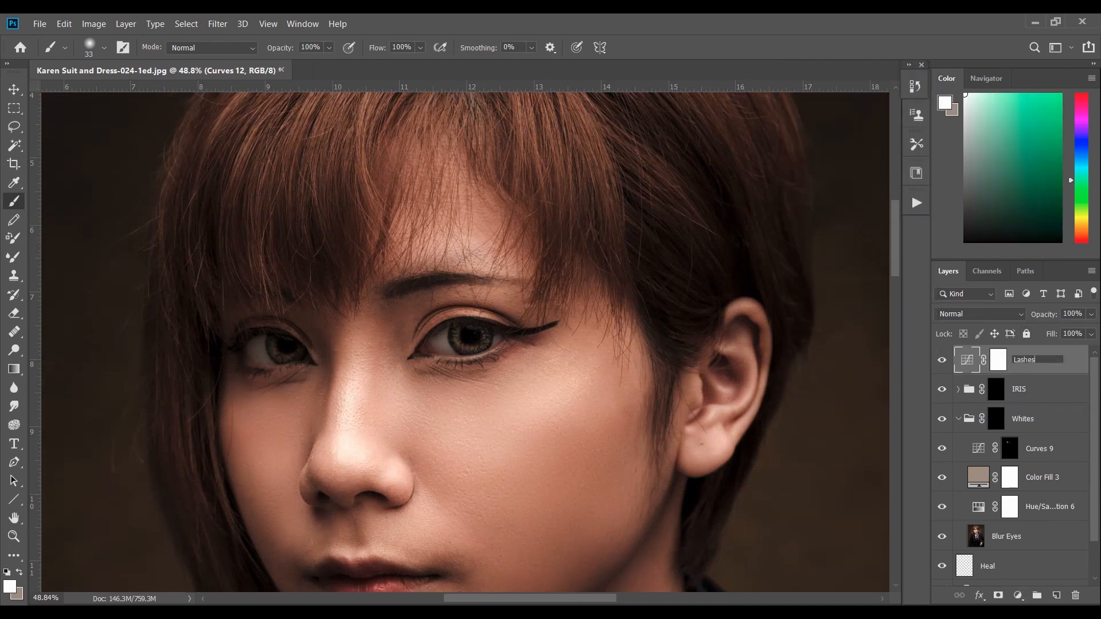
pyautogui.press('Return')
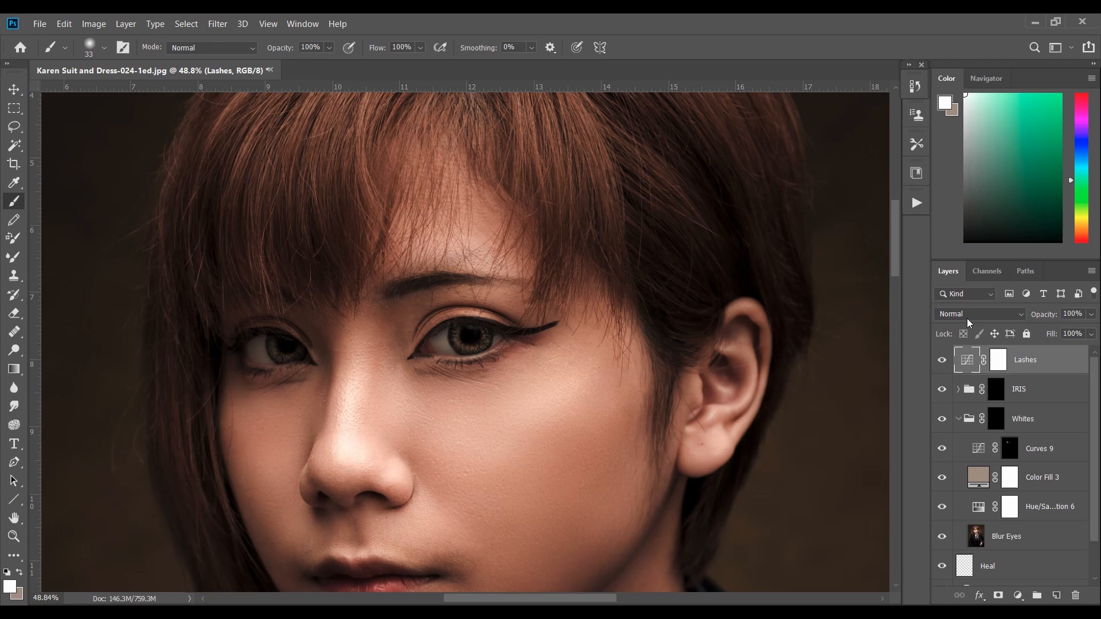
# Invert the Lashes mask to black and paint white along the lashes of both eyes at 10% flow
pyautogui.click(998, 361)
pyautogui.hotkey('ctrl', 'i')
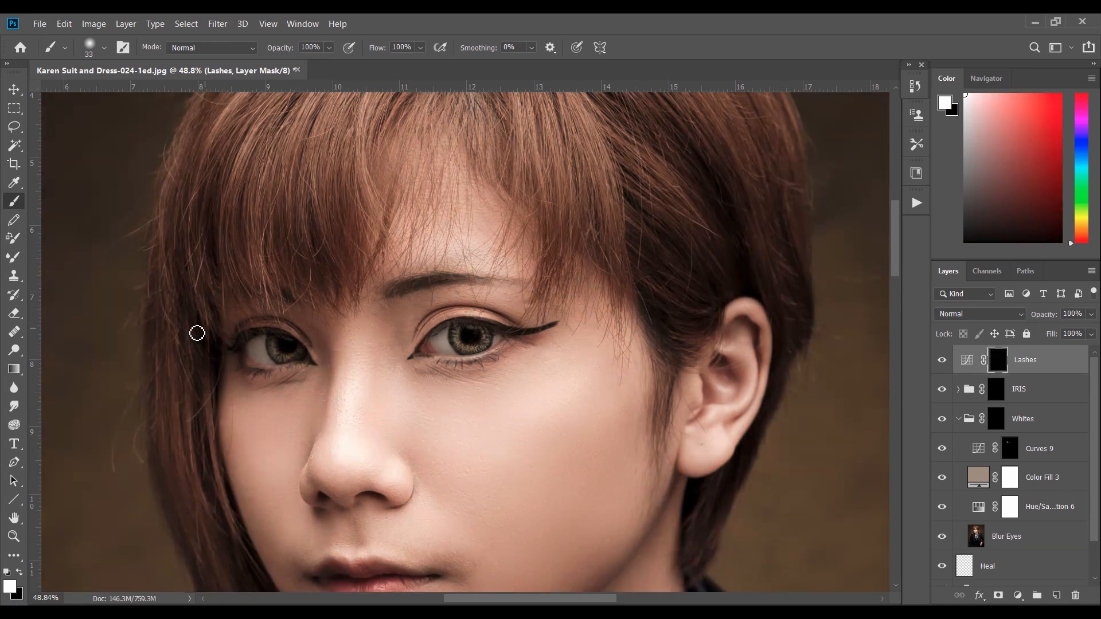
pyautogui.scroll(2, 307, 276)
pyautogui.scroll(2, 392, 331)
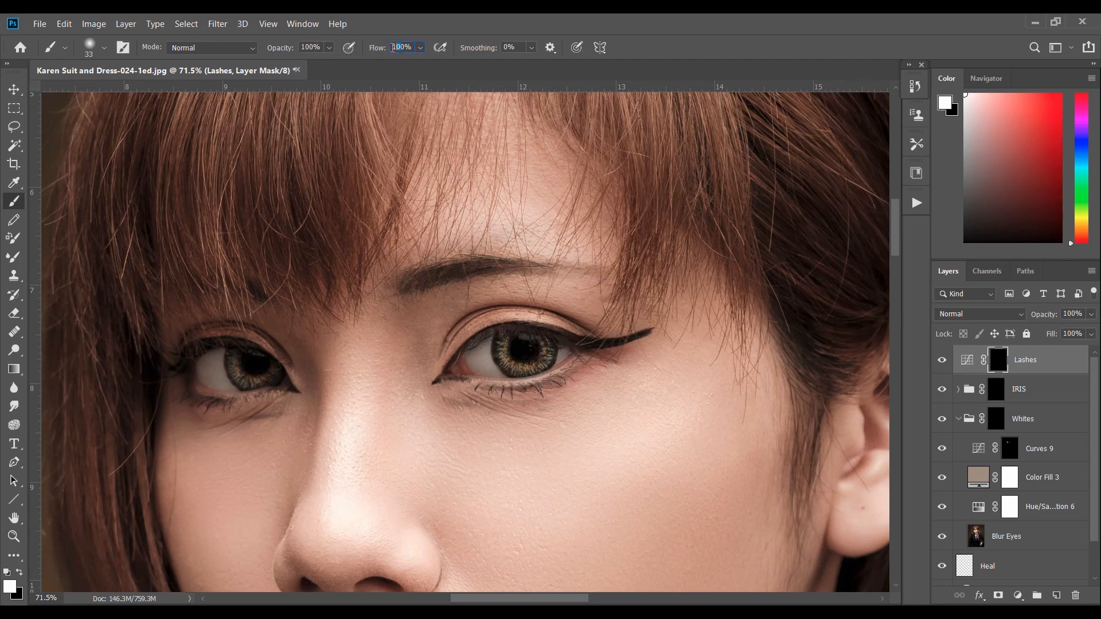
pyautogui.moveTo(393, 48); pyautogui.dragTo(376, 50)
pyautogui.write('1')
pyautogui.press('Return')
pyautogui.moveTo(645, 345)
pyautogui.mouseDown()
pyautogui.moveTo(630, 342)
pyautogui.moveTo(644, 339)
pyautogui.moveTo(532, 398)
pyautogui.moveTo(442, 380)
pyautogui.moveTo(481, 353)
pyautogui.mouseUp()
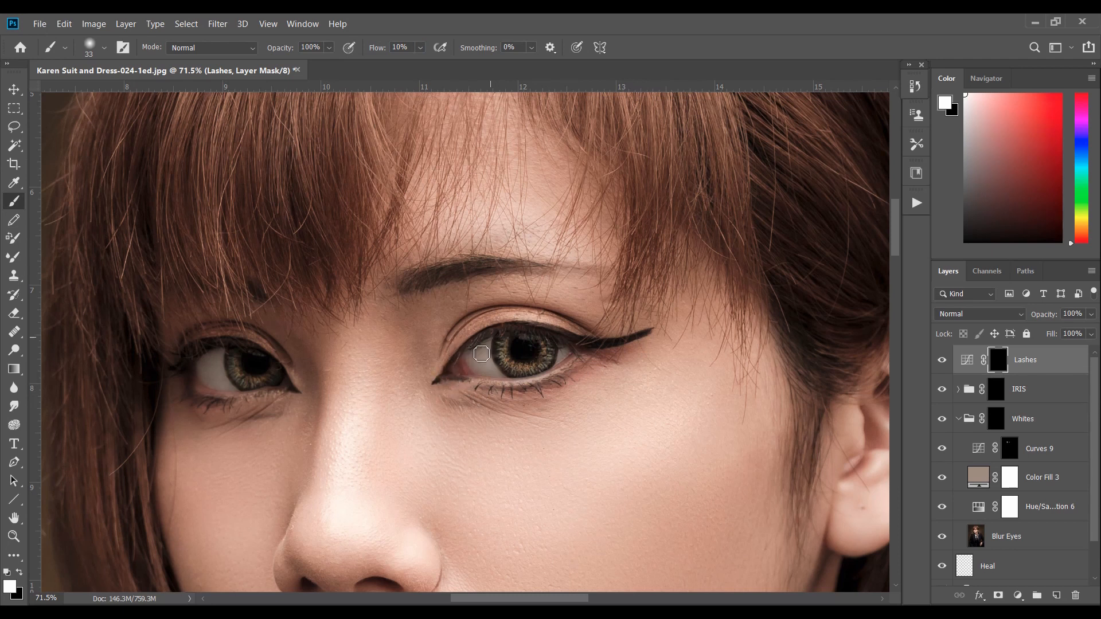
pyautogui.moveTo(251, 358)
pyautogui.mouseDown()
pyautogui.moveTo(222, 349)
pyautogui.moveTo(178, 375)
pyautogui.moveTo(189, 360)
pyautogui.moveTo(191, 394)
pyautogui.moveTo(231, 409)
pyautogui.moveTo(187, 403)
pyautogui.moveTo(265, 398)
pyautogui.mouseUp()
pyautogui.scroll(3, 499, 351)
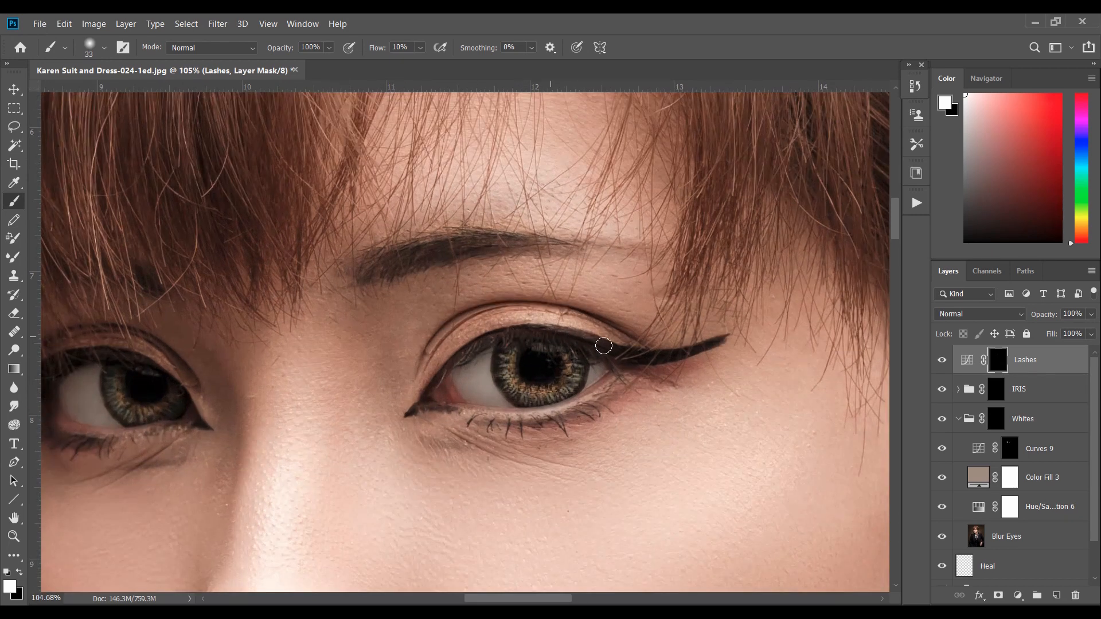
pyautogui.moveTo(604, 346)
pyautogui.mouseDown()
pyautogui.moveTo(715, 349)
pyautogui.moveTo(619, 383)
pyautogui.mouseUp()
# Group the Lashes, IRIS, Whites and Heal layers together and name the group Eye Edit
pyautogui.scroll(-5, 638, 418)
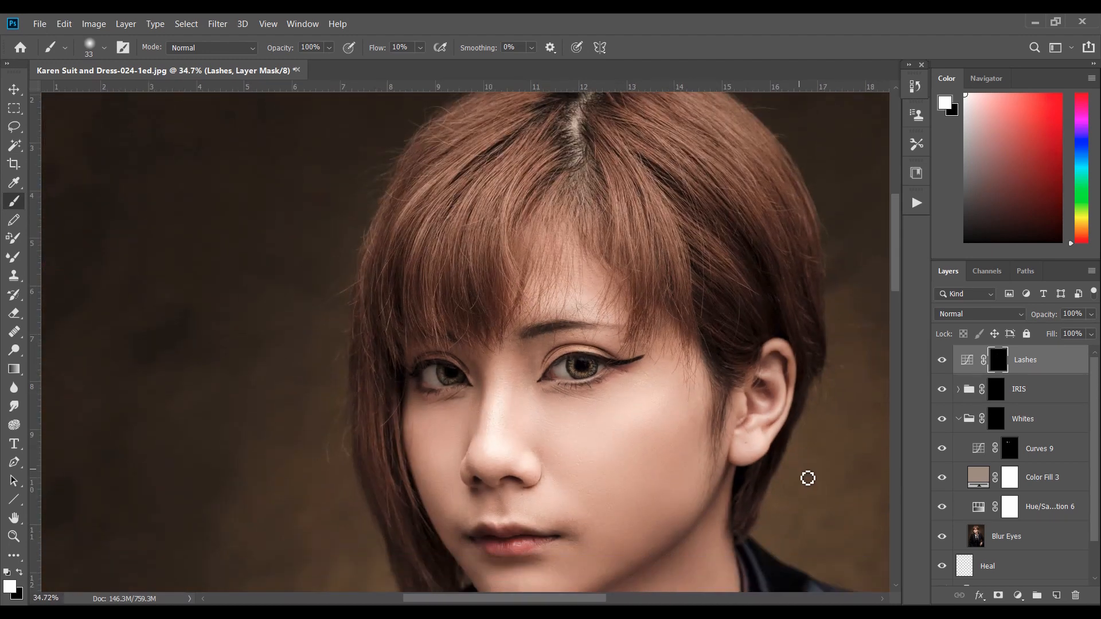
pyautogui.scroll(-3, 872, 510)
pyautogui.click(958, 419)
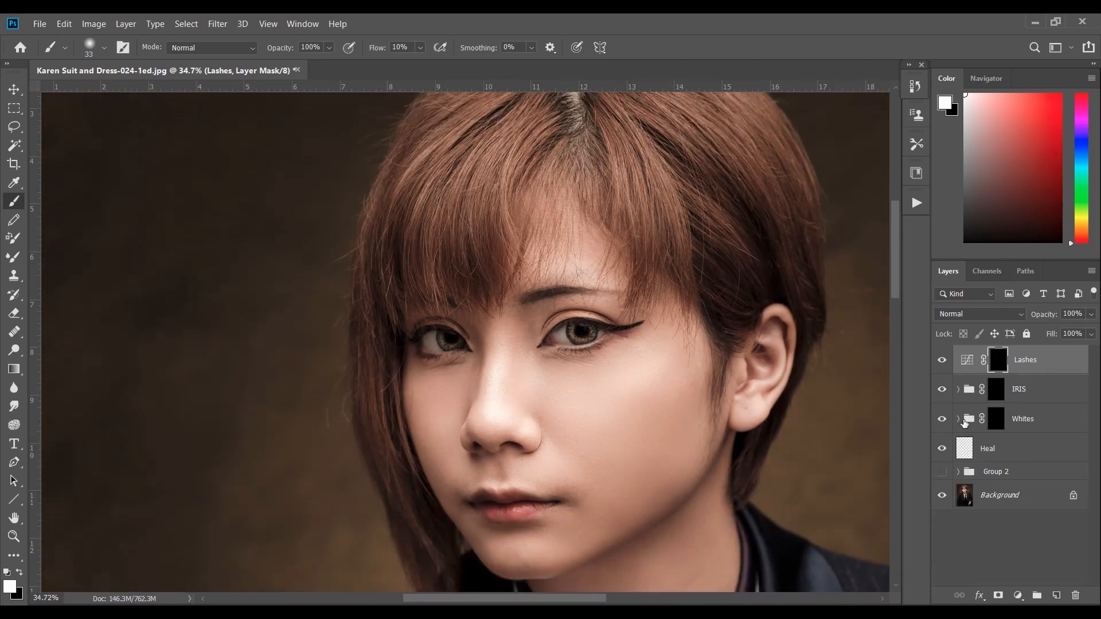
pyautogui.keyDown('shift'); pyautogui.click(1035, 451); pyautogui.keyUp('shift')
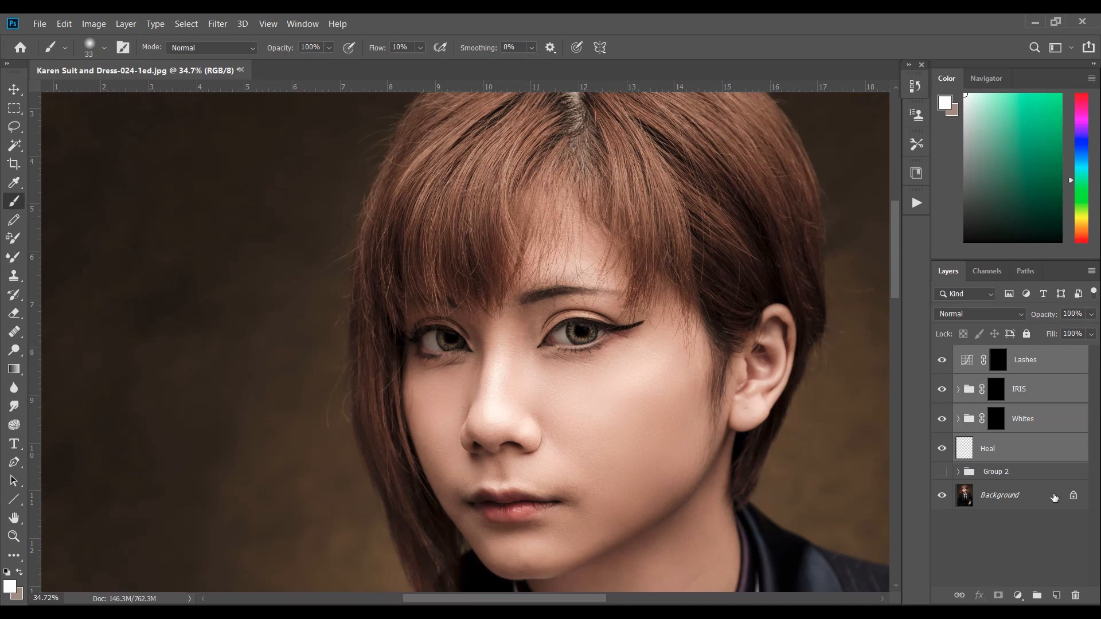
pyautogui.moveTo(1039, 430); pyautogui.dragTo(1037, 595)
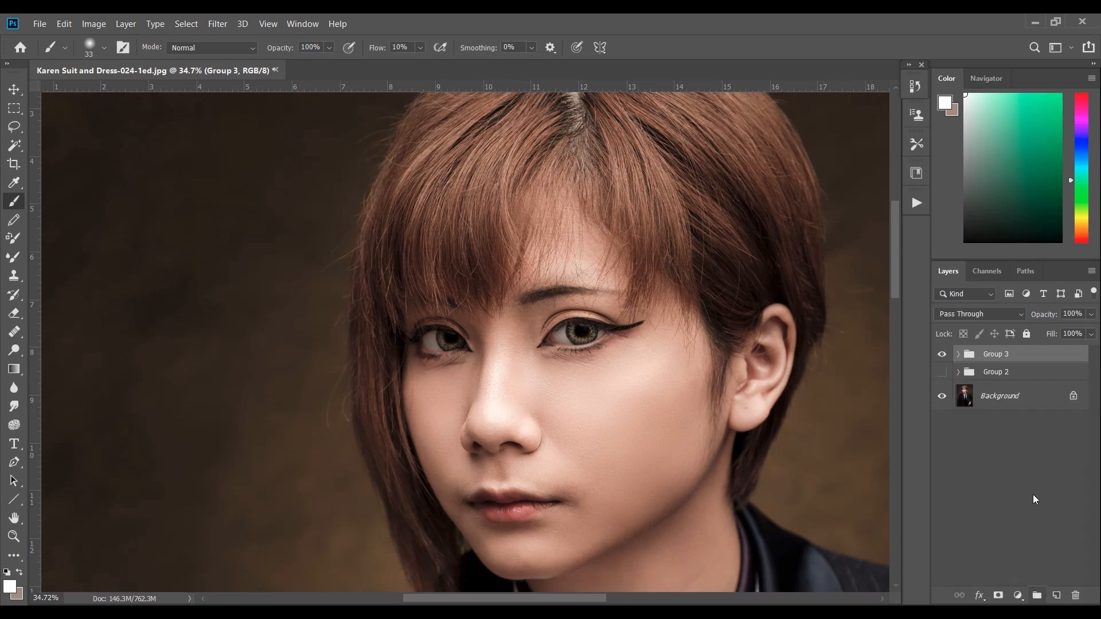
pyautogui.doubleClick(1001, 355)
pyautogui.write('Eye Edit')
pyautogui.press('Return')
# Compare the eyes before and after the retouch by toggling the Eye Edit group's visibility, leaving it shown
pyautogui.scroll(2, 757, 263)
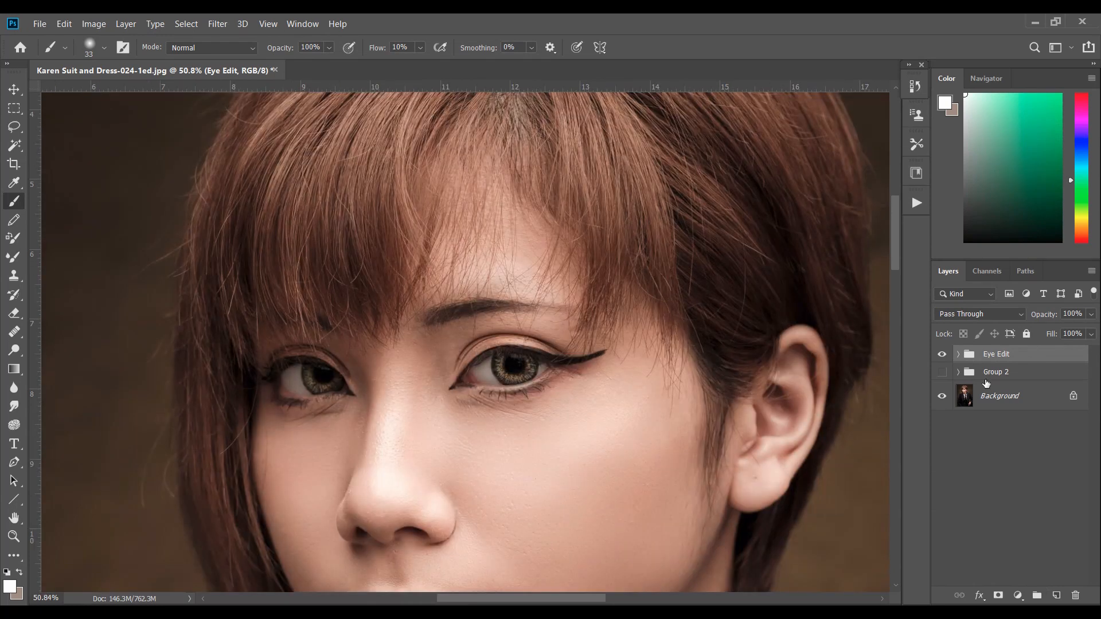
pyautogui.click(942, 355)
pyautogui.click(942, 354)
pyautogui.click(943, 356)
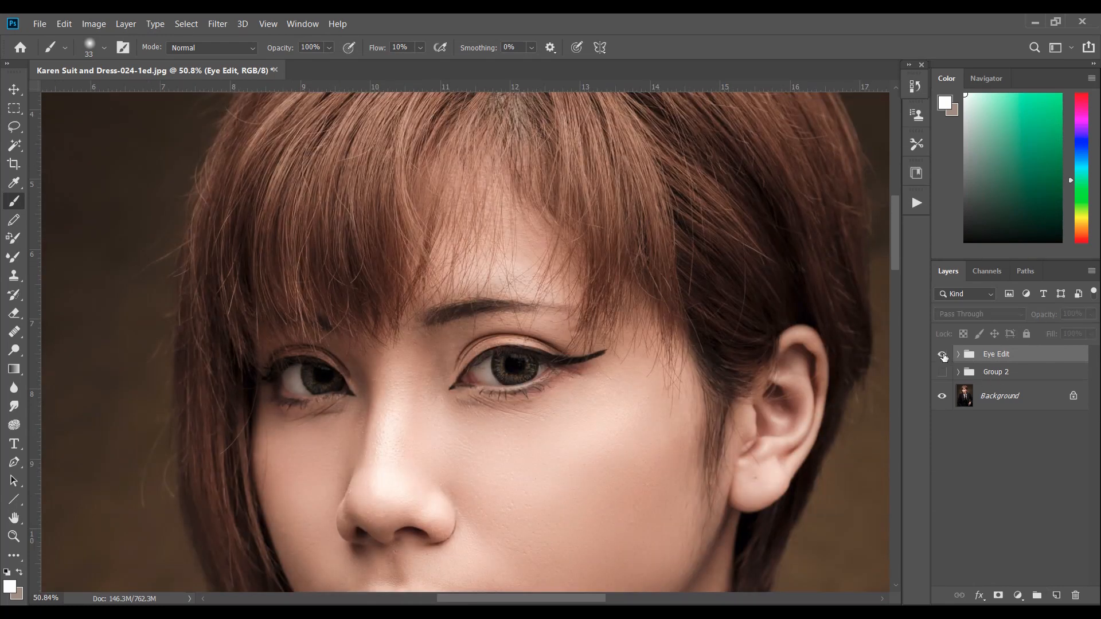
pyautogui.click(943, 356)
pyautogui.click(943, 355)
pyautogui.click(943, 356)
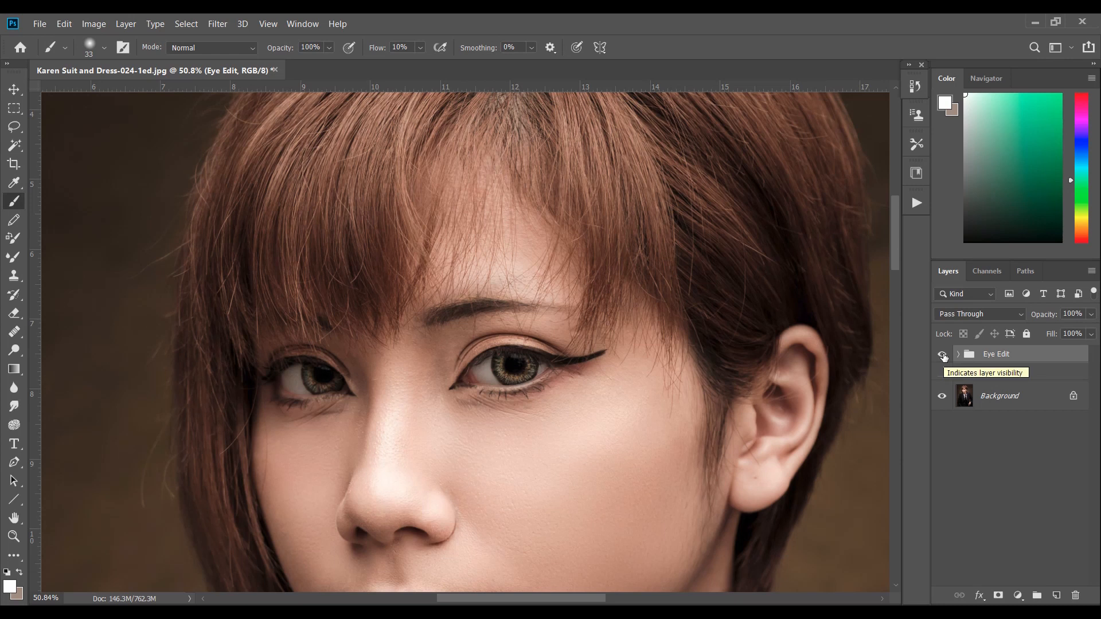
pyautogui.click(943, 356)
pyautogui.click(943, 356)
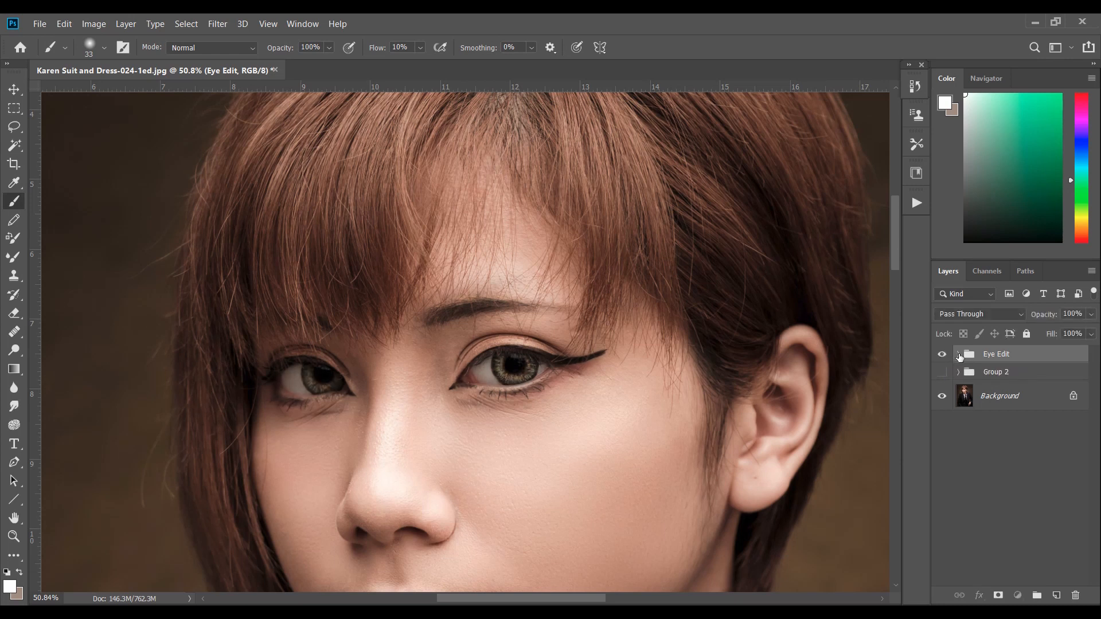
# Expand the Eye Edit group and select the IRIS group inside it
pyautogui.click(958, 354)
pyautogui.click(1039, 382)
pyautogui.click(1036, 408)
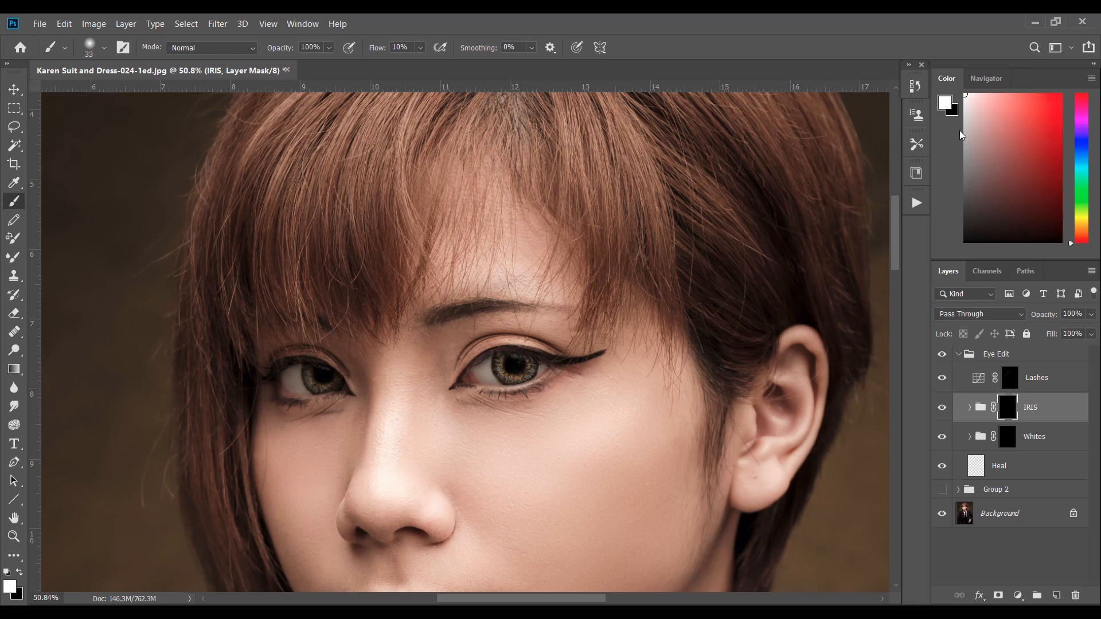
# Examine the eye retouch on the portrait as a whole by hiding and showing the Eye Edit group
pyautogui.scroll(-5, 720, 302)
pyautogui.scroll(-3, 738, 463)
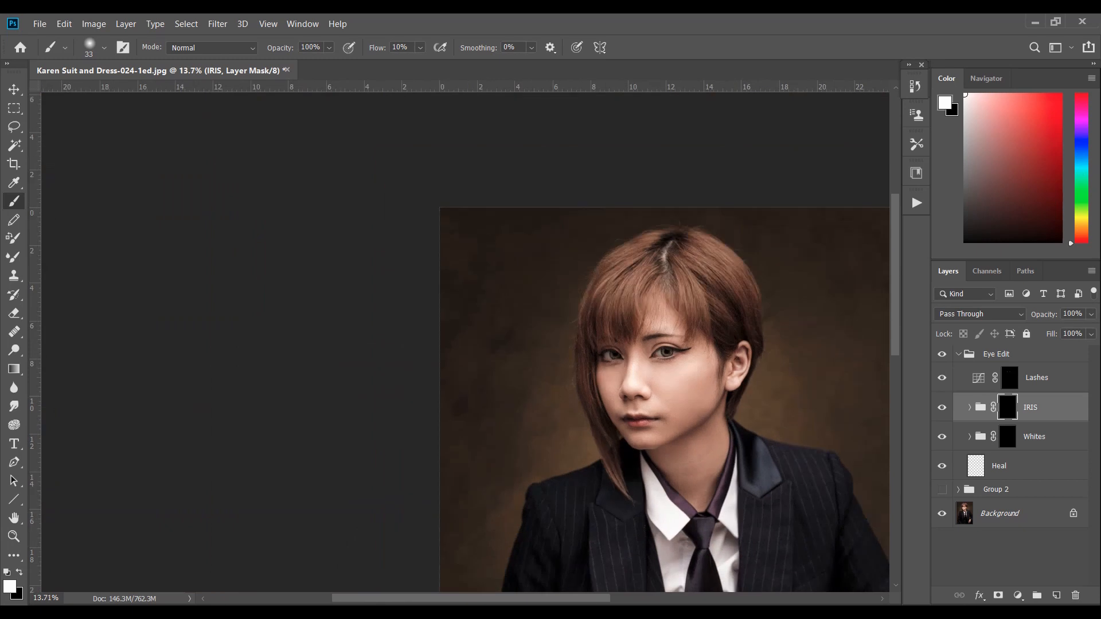
pyautogui.scroll(-2, 620, 487)
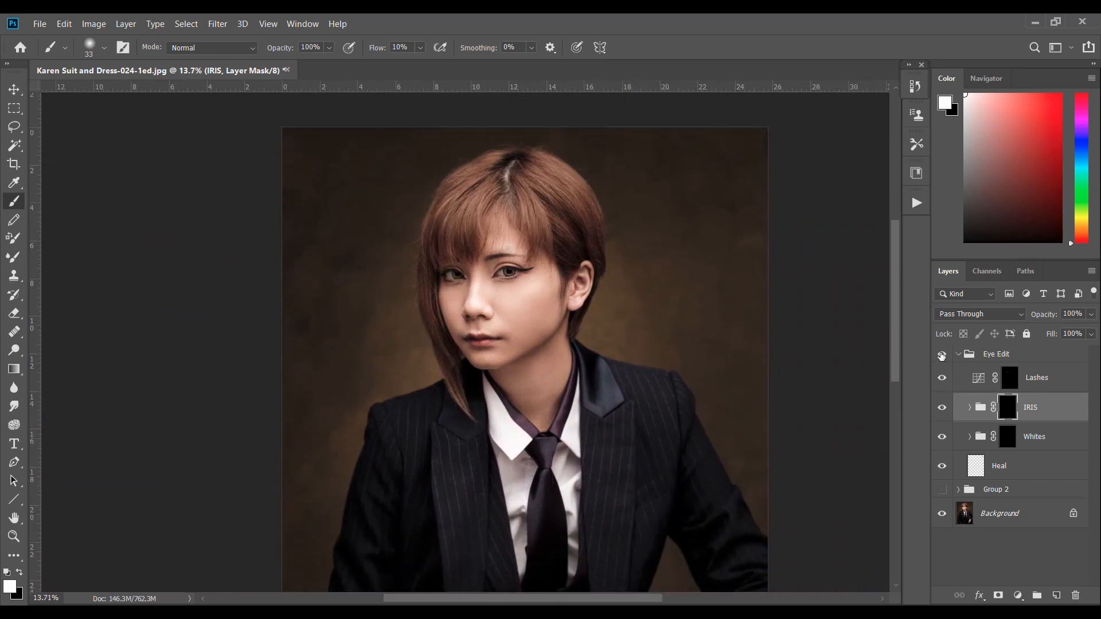
pyautogui.click(941, 354)
pyautogui.click(942, 354)
pyautogui.click(941, 354)
pyautogui.click(941, 354)
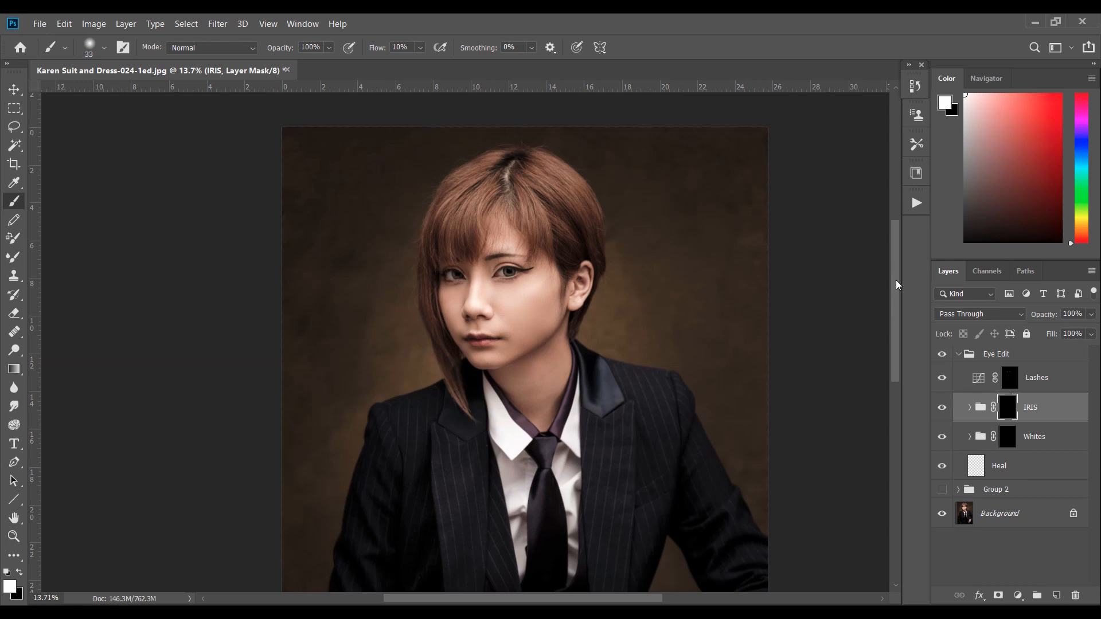